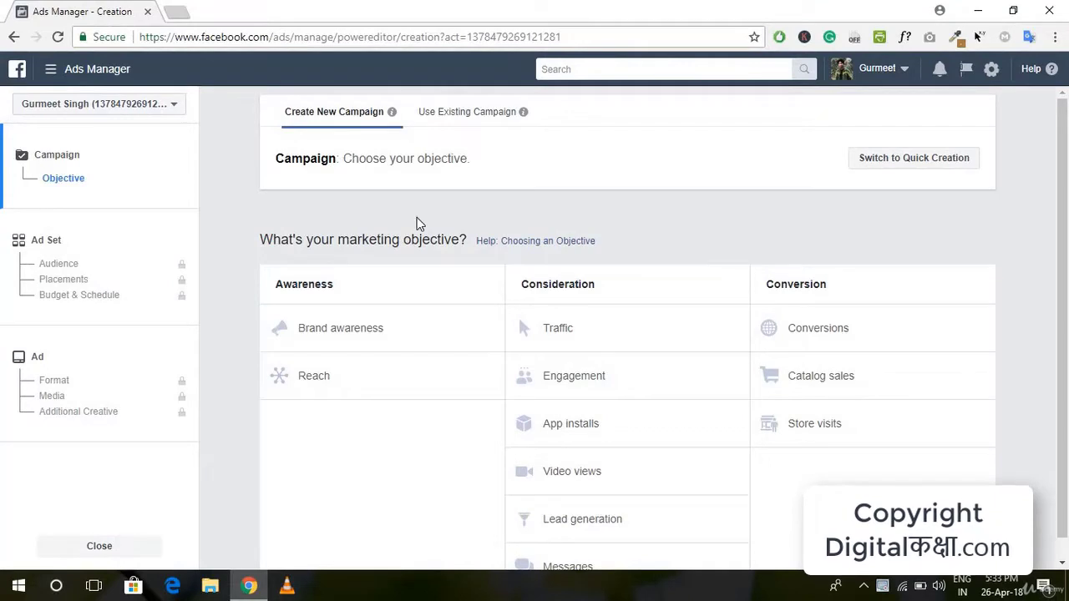
- Choose Messages as the marketing objective for the new campaign
scroll(640, 279, down, 1)
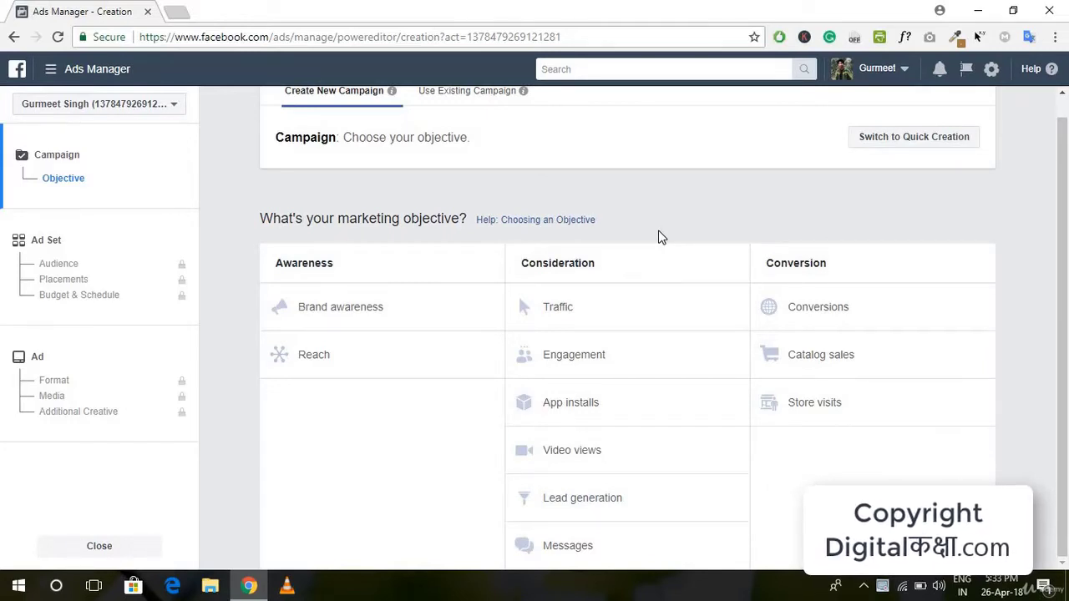
scroll(652, 230, up, 1)
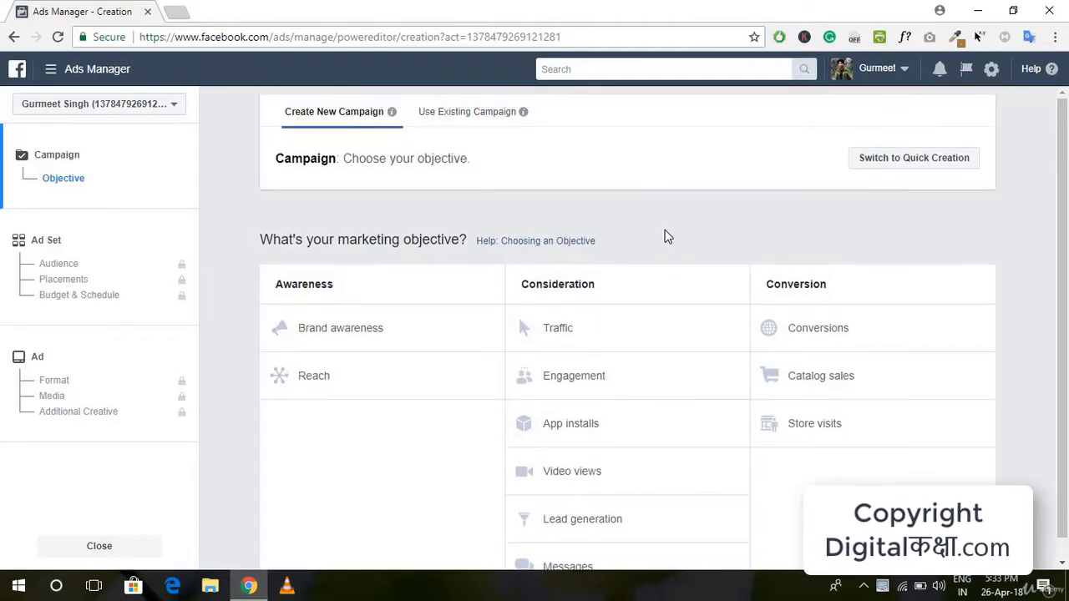
scroll(576, 459, down, 1)
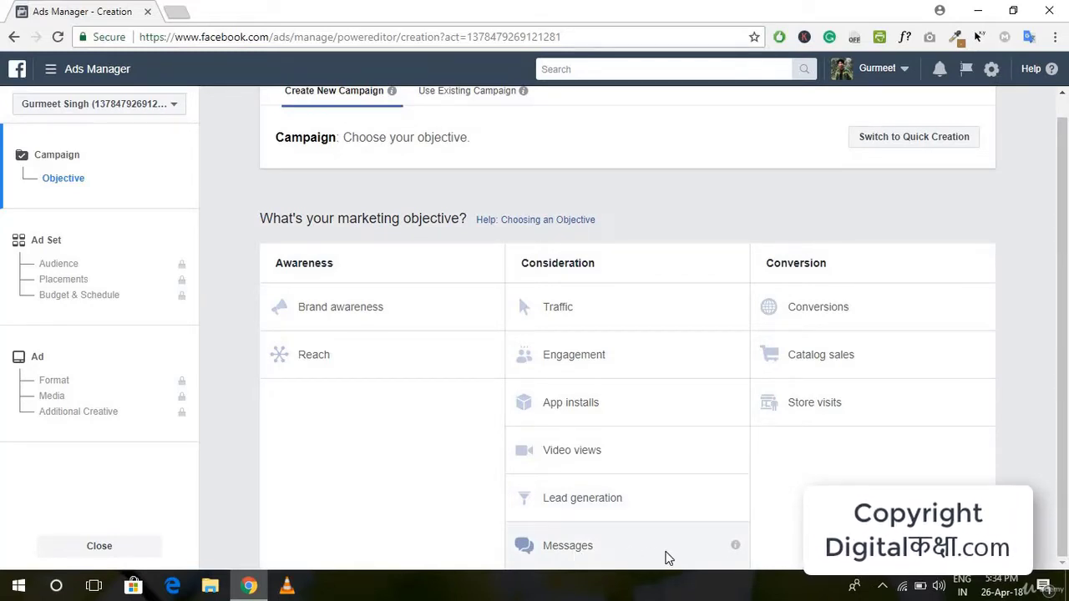
mouse_move(736, 547)
click(583, 548)
- Name the campaign "DG Messages" and continue to the ad set setup
scroll(724, 544, down, 2)
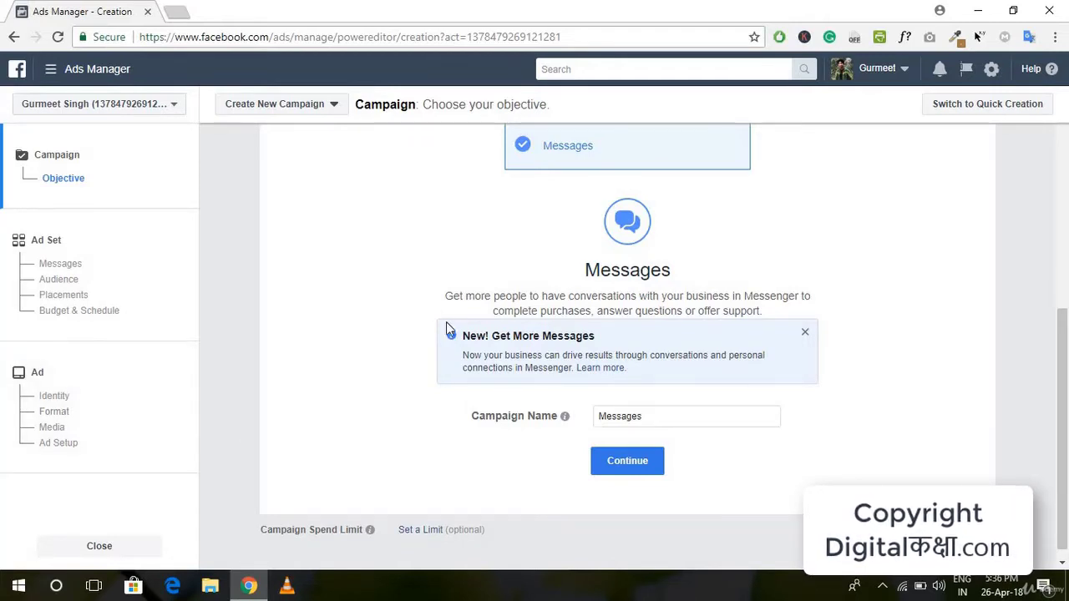
click(680, 421)
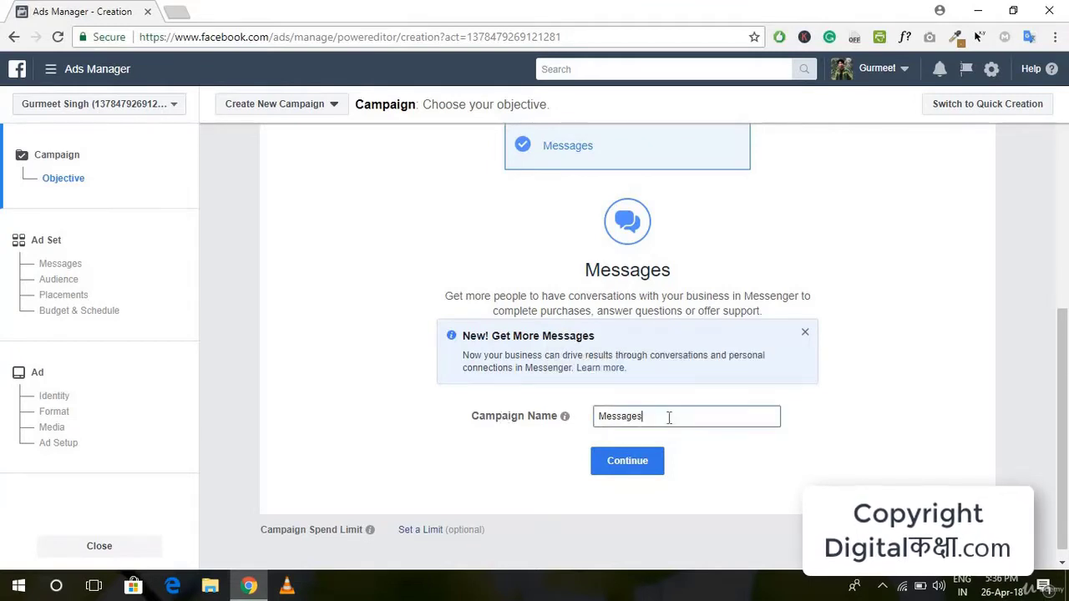
click(599, 418)
text(DG)
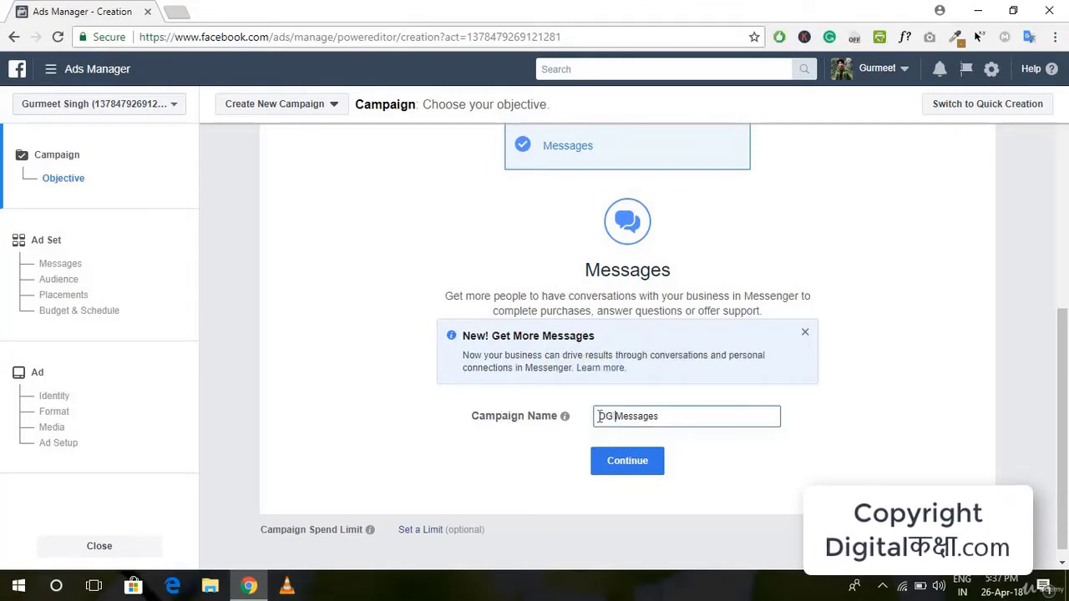
click(643, 433)
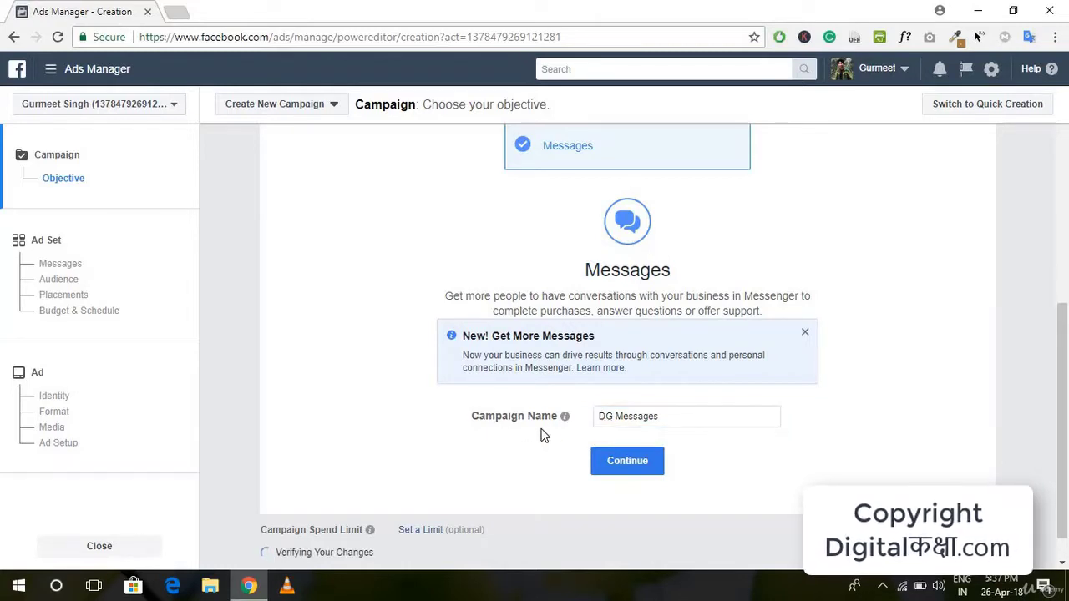
click(627, 461)
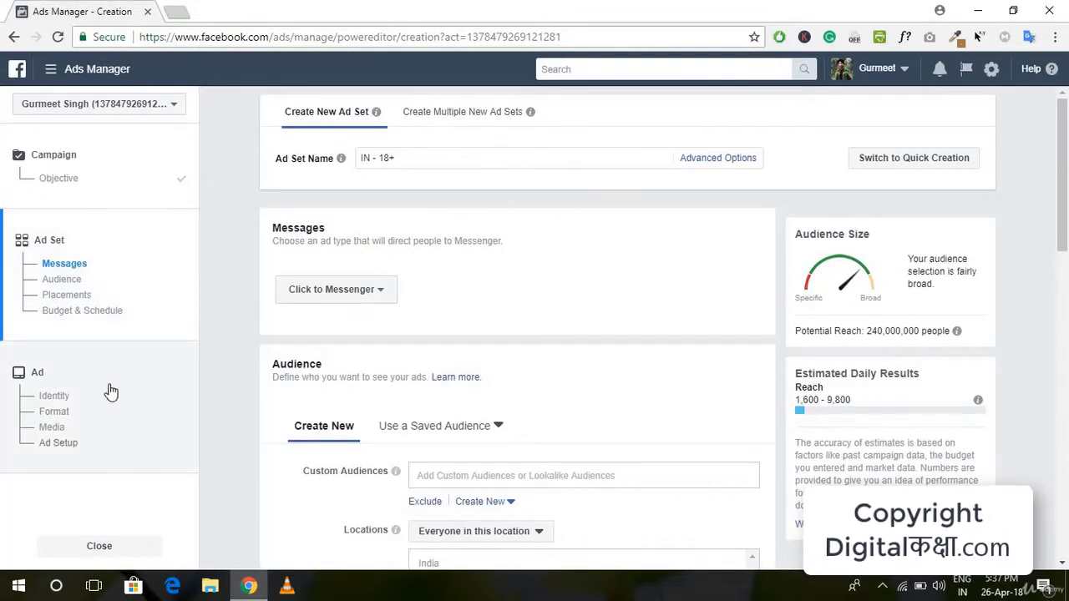
- Rename the ad set as "DG Messages"
click(407, 161)
triple_click(407, 160)
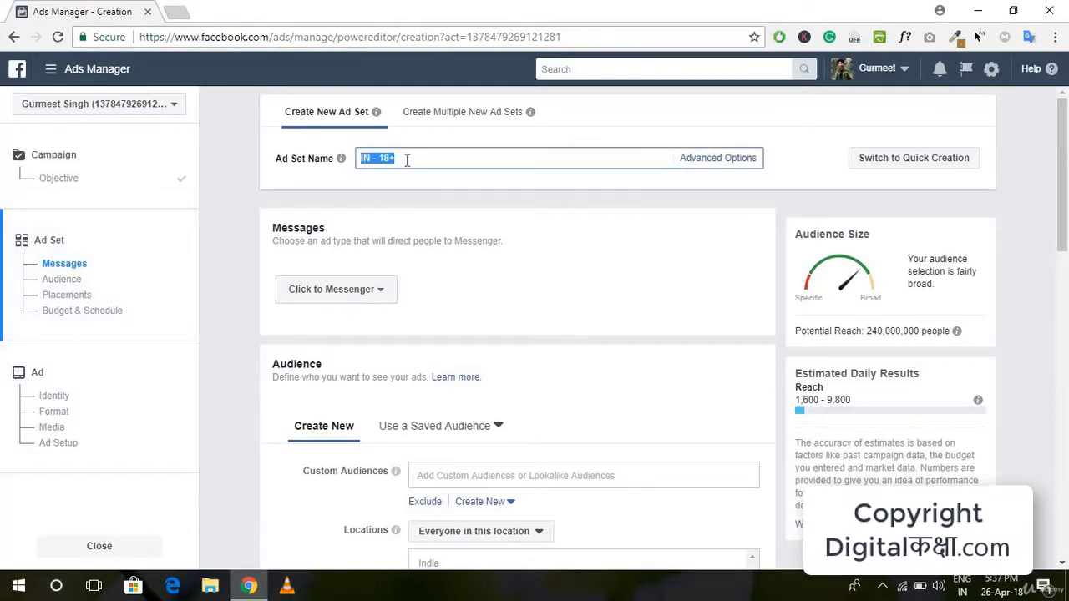
text(DG Messages)
click(388, 175)
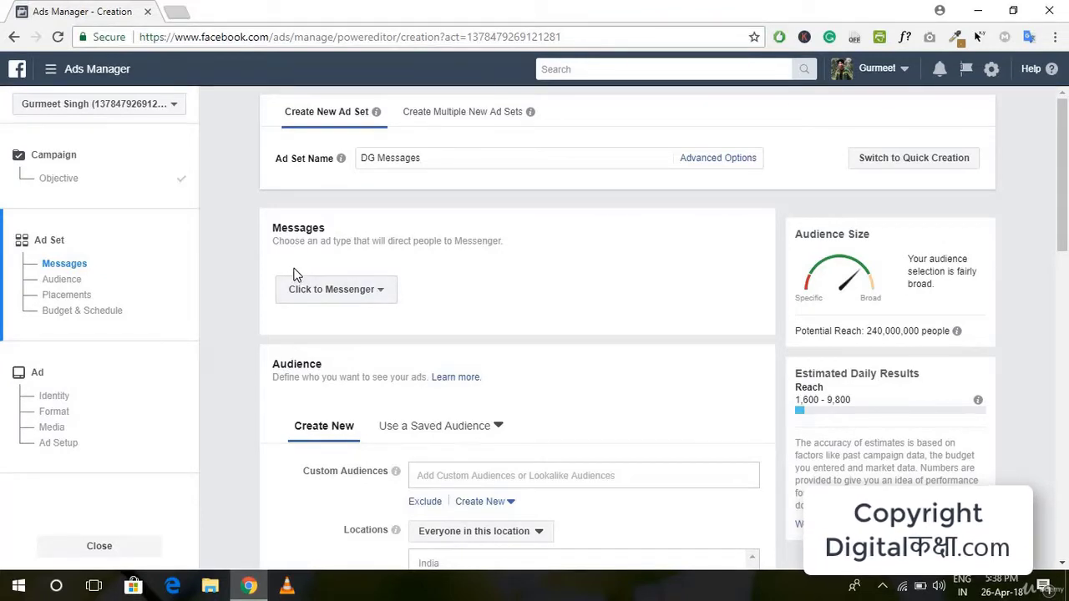
- Examine the ad types offered for directing people to Messenger, leaving Click to Messenger selected
click(353, 282)
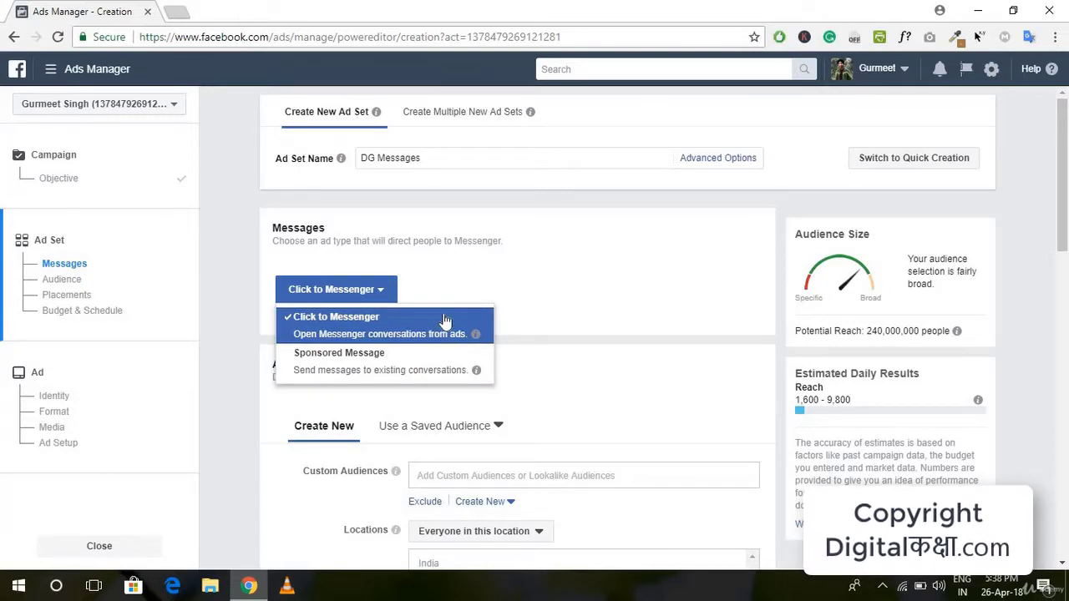
click(496, 263)
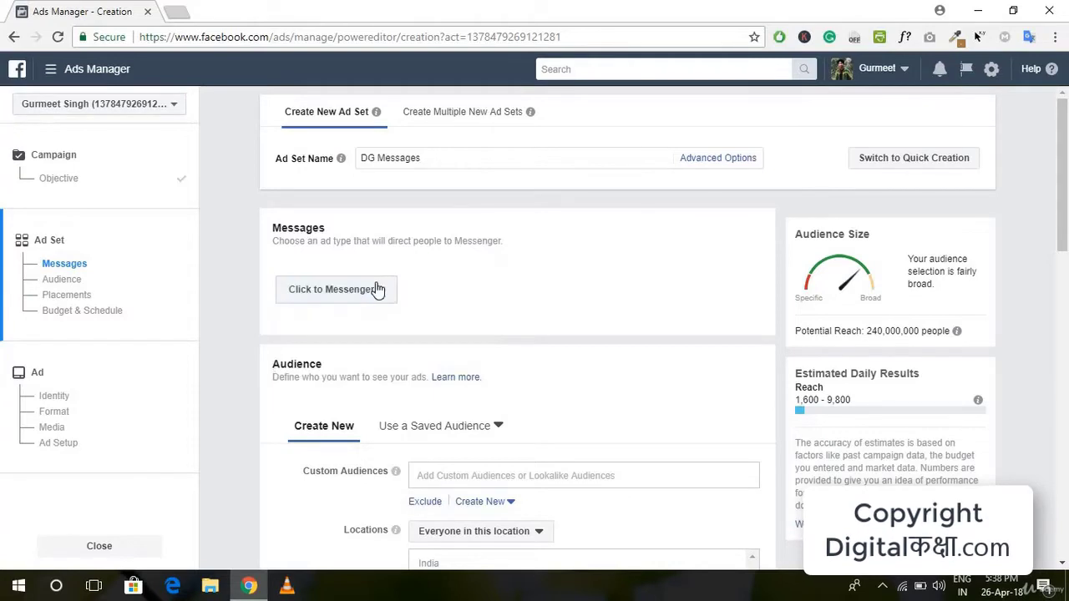
click(374, 289)
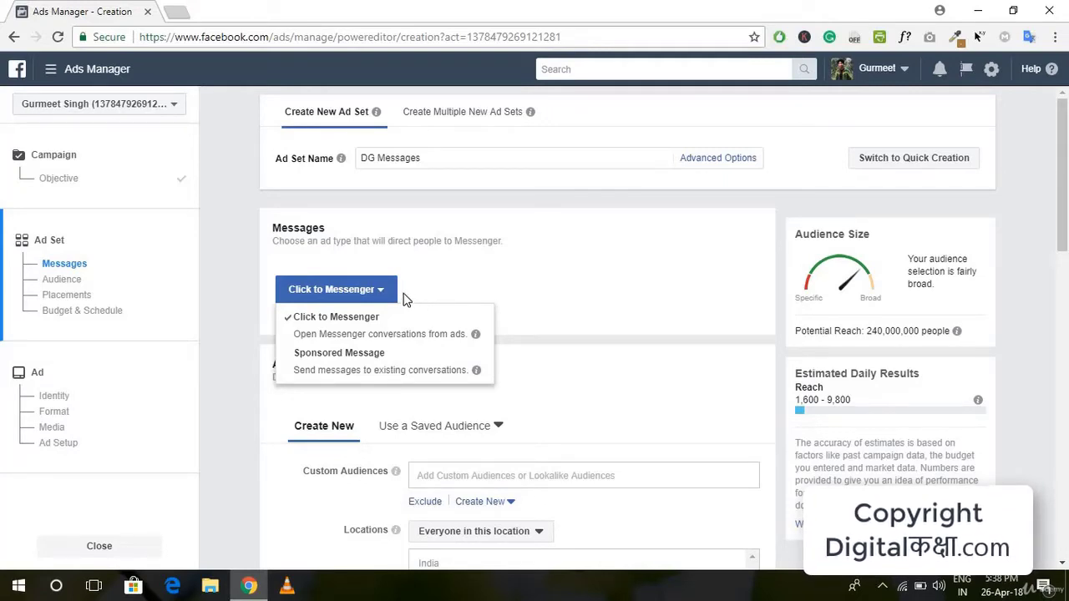
click(380, 291)
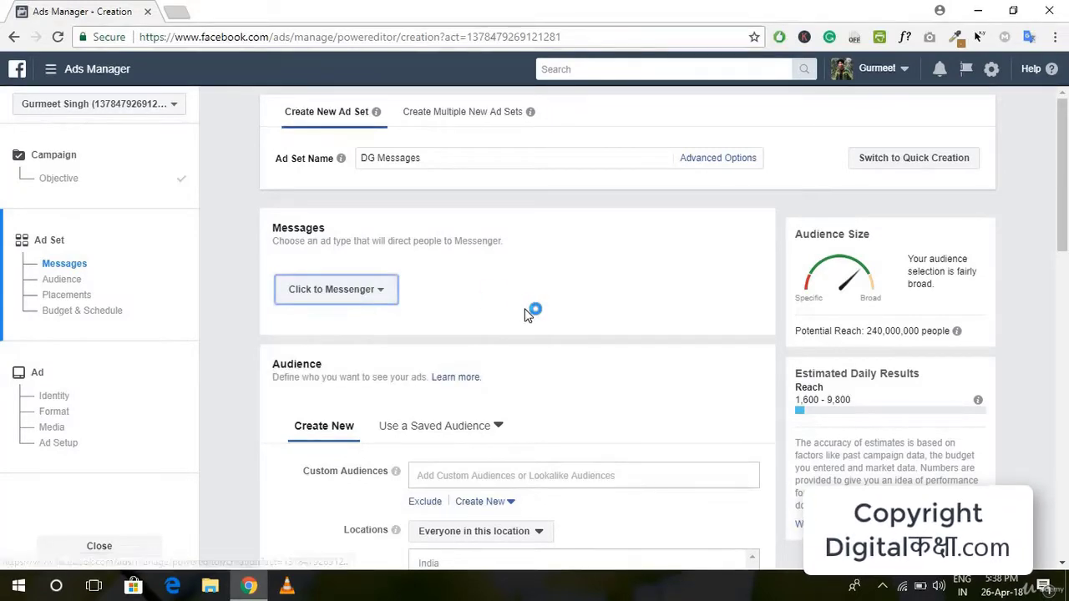
scroll(529, 310, down, 1)
click(383, 216)
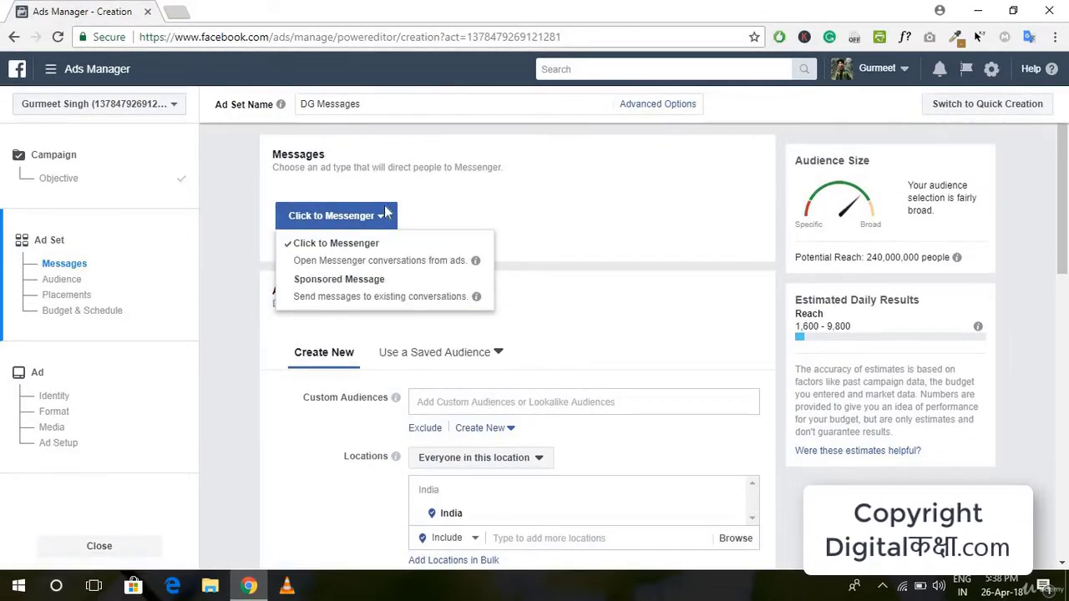
click(383, 215)
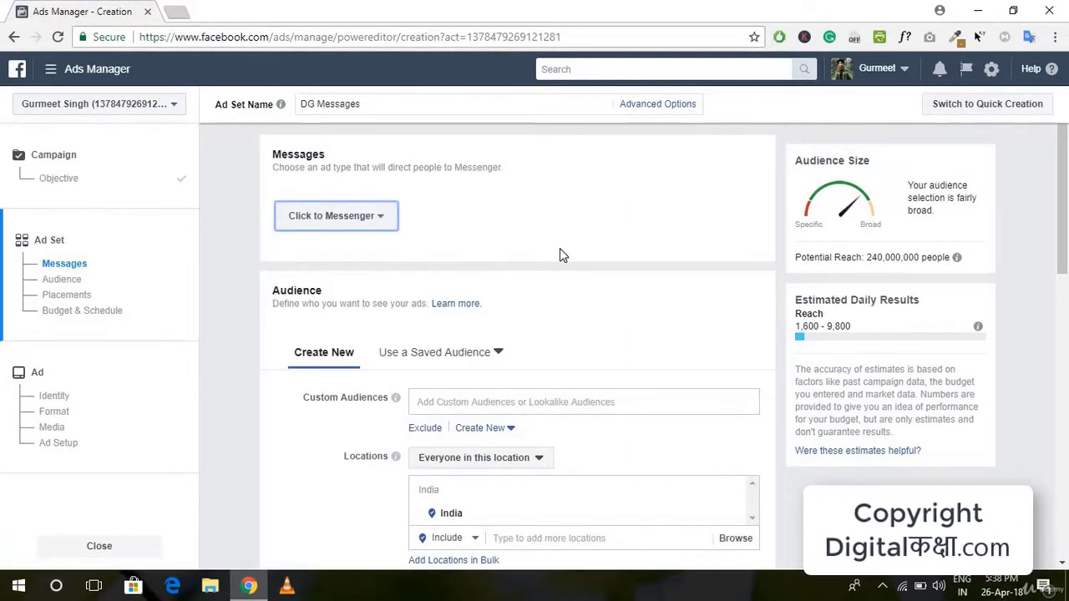
- Review the saved target audiences and the custom audience choices, keeping the ad set on a newly created audience
scroll(534, 259, down, 1)
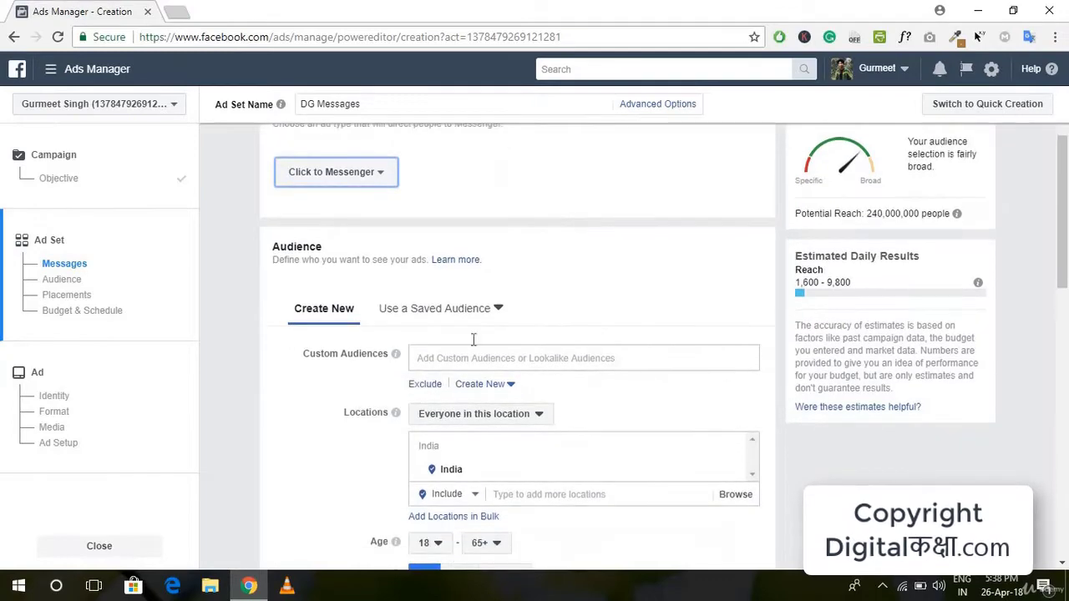
click(471, 289)
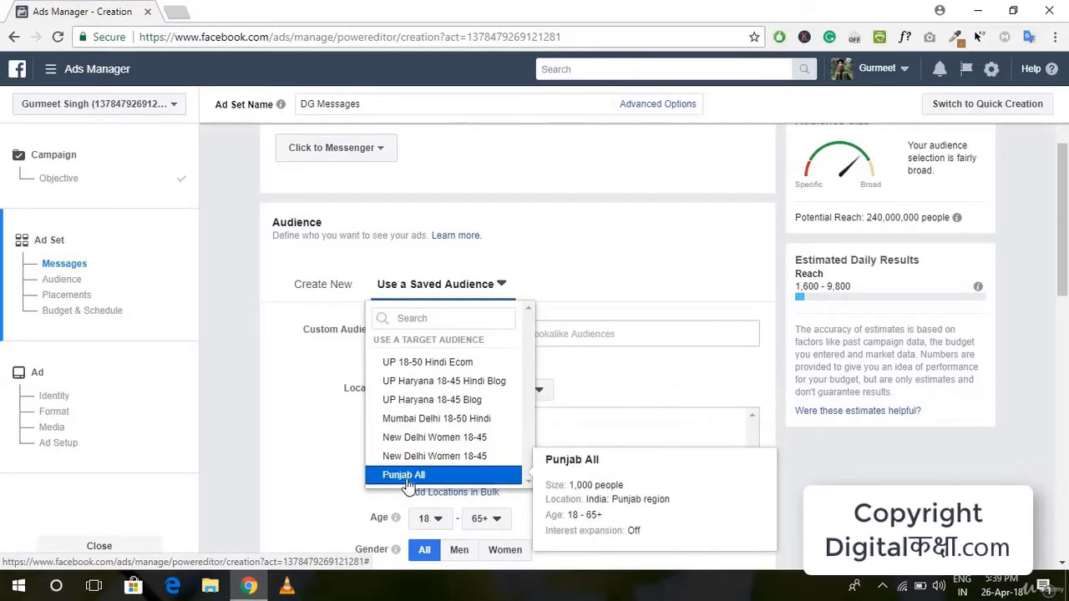
click(301, 423)
click(419, 284)
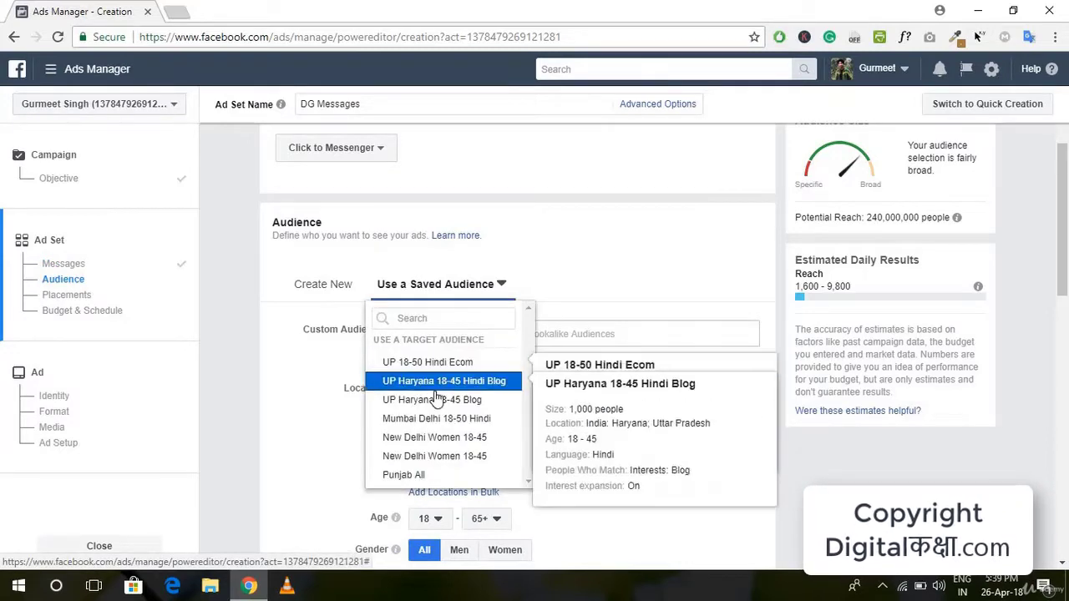
click(286, 415)
click(311, 294)
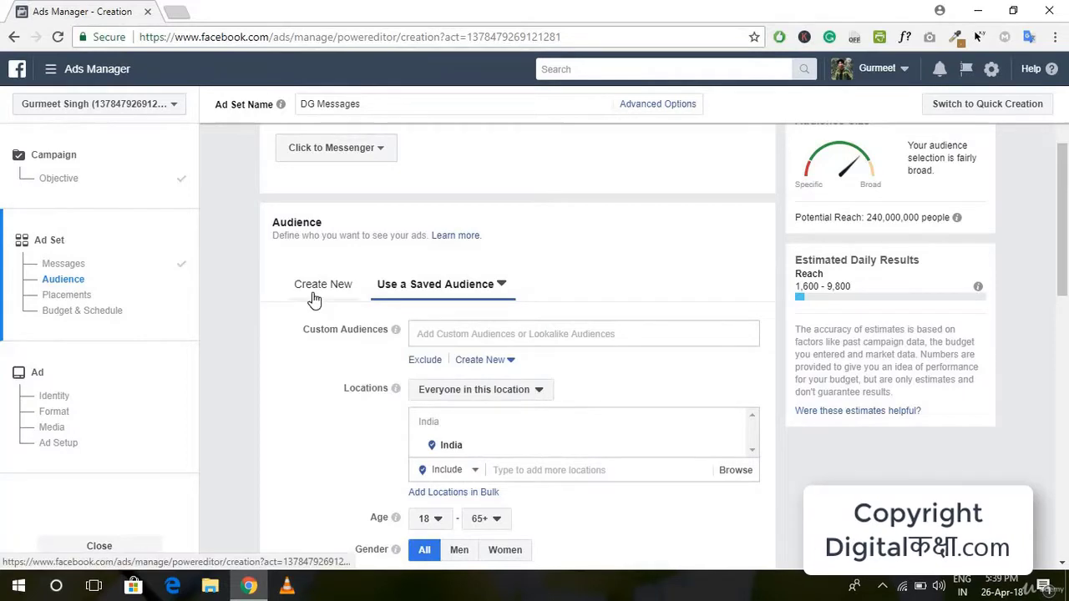
click(485, 334)
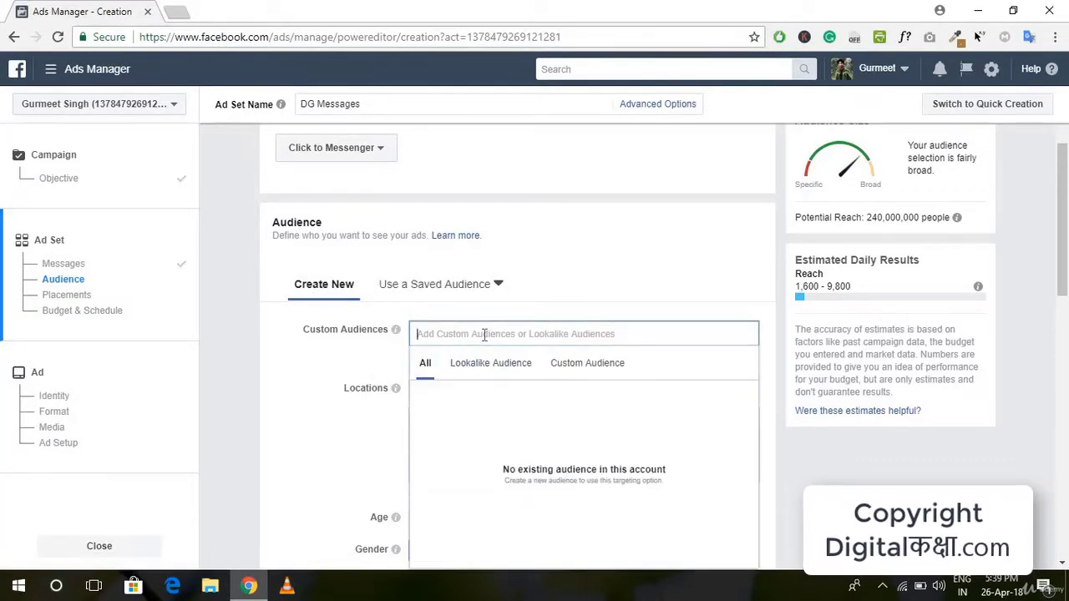
click(313, 387)
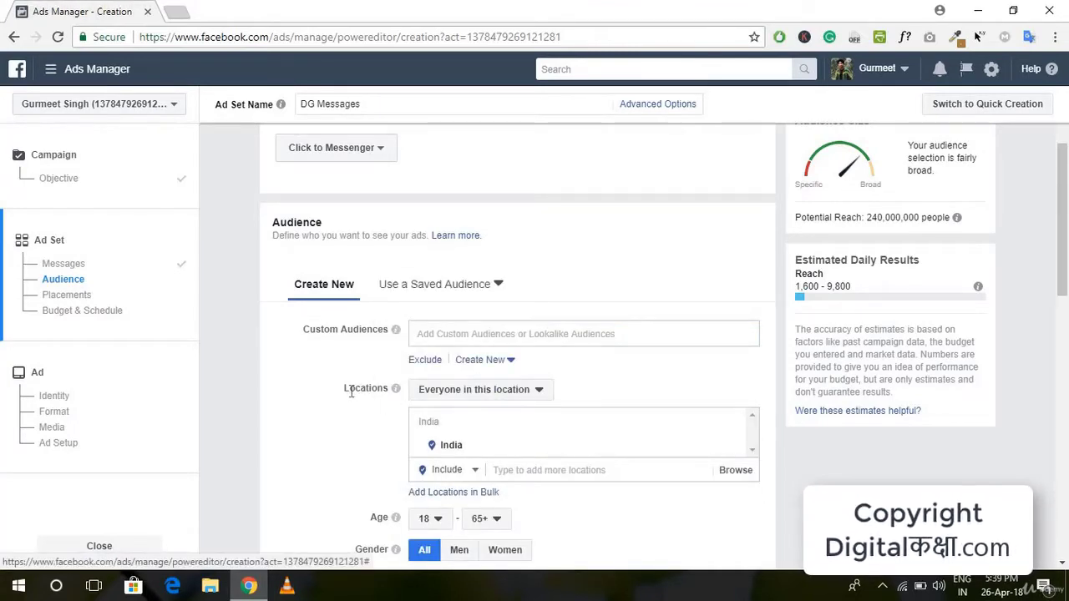
- Target people who live in this location and set the audience location to New Delhi, Delhi, India
click(438, 396)
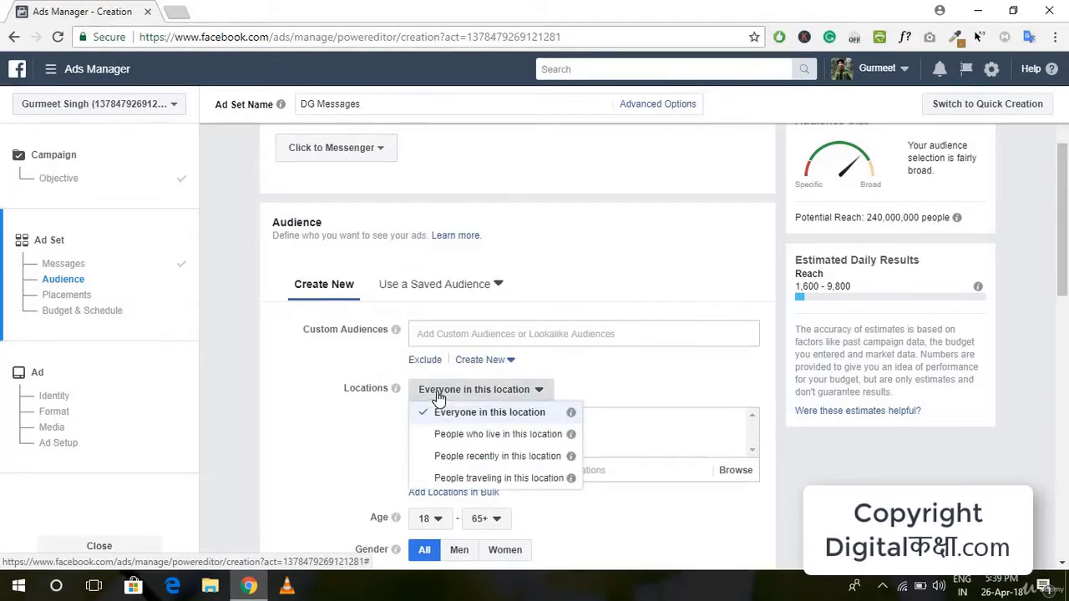
click(461, 441)
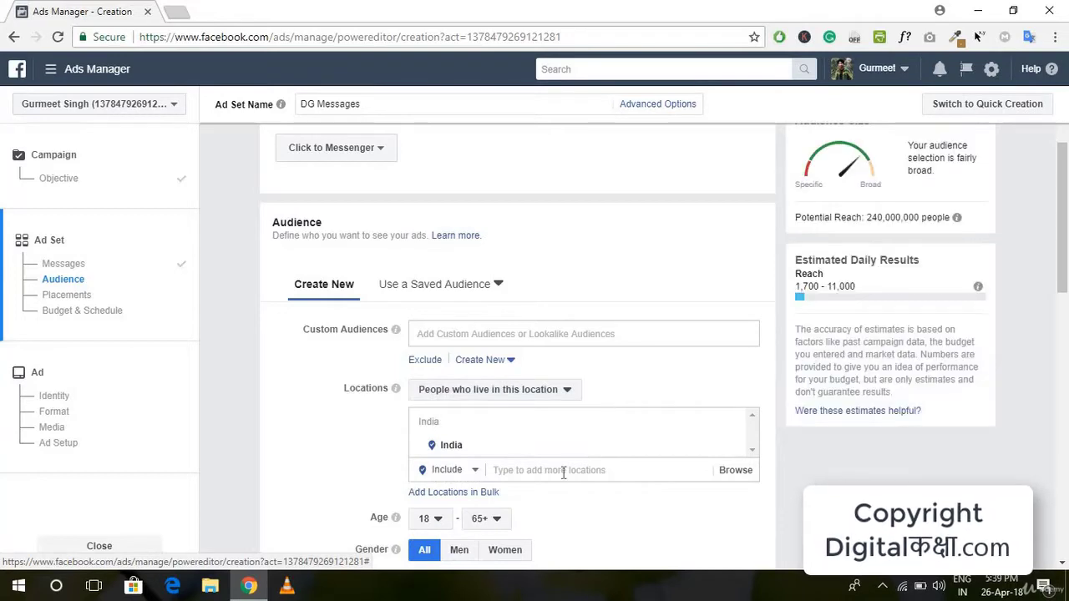
click(543, 471)
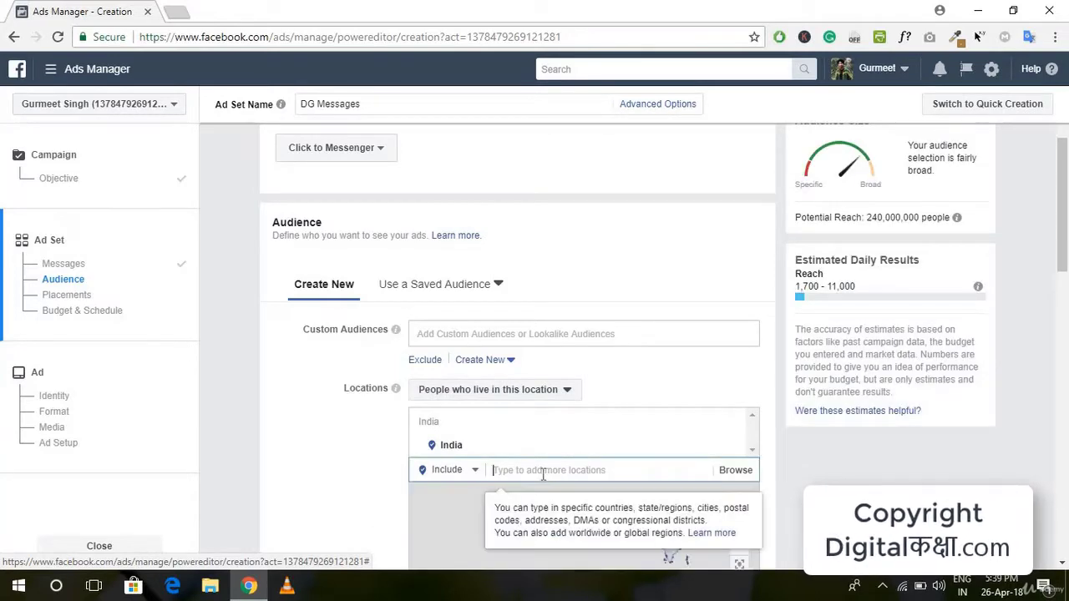
text(New Delhi)
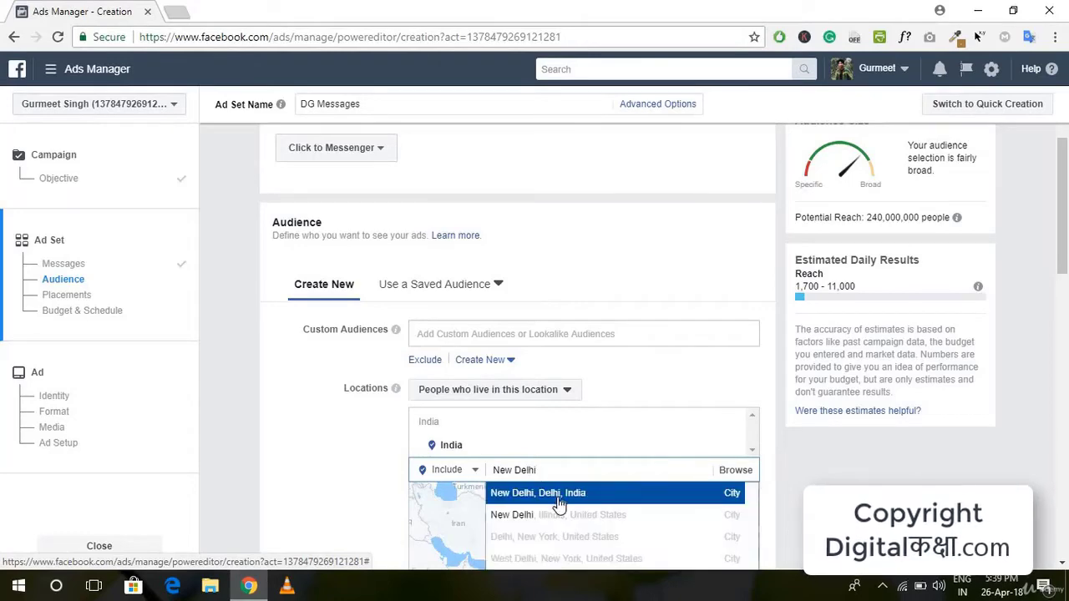
click(560, 494)
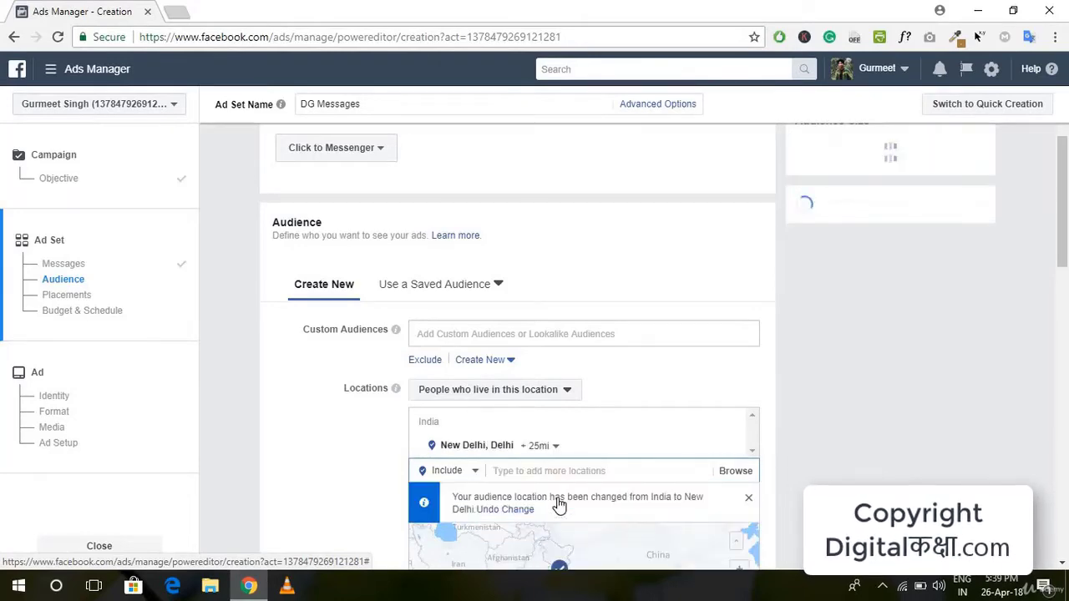
- Set the maximum age of the target audience to 50
scroll(560, 499, down, 2)
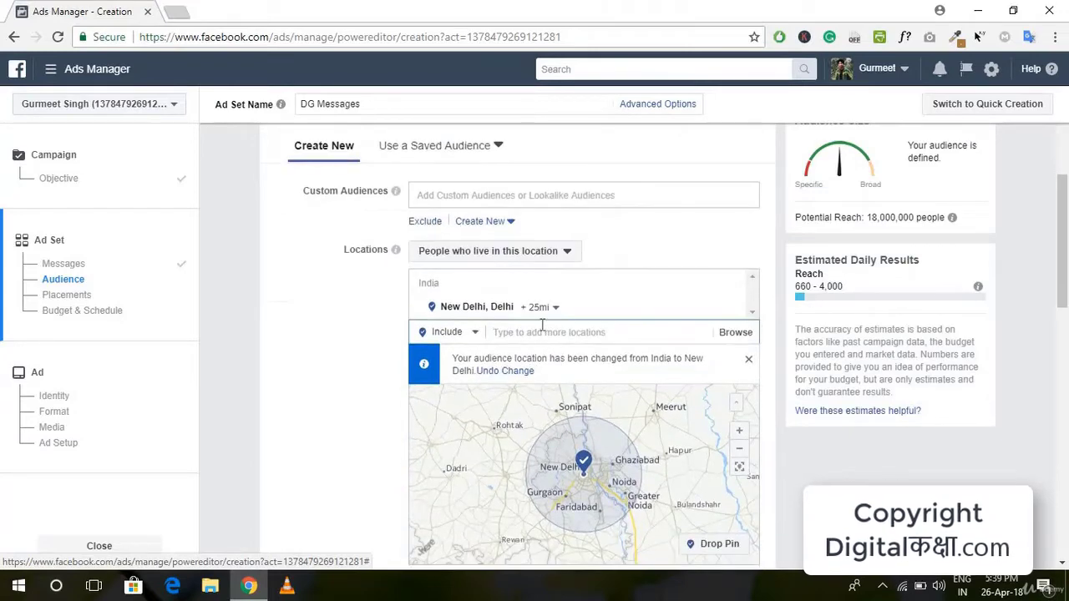
scroll(579, 447, down, 3)
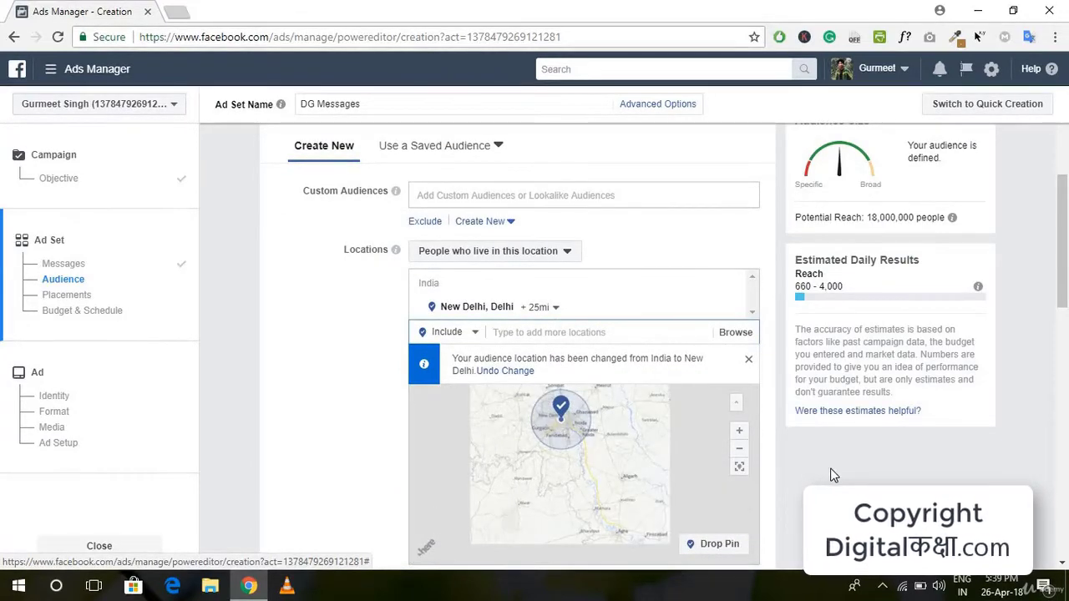
scroll(833, 473, down, 2)
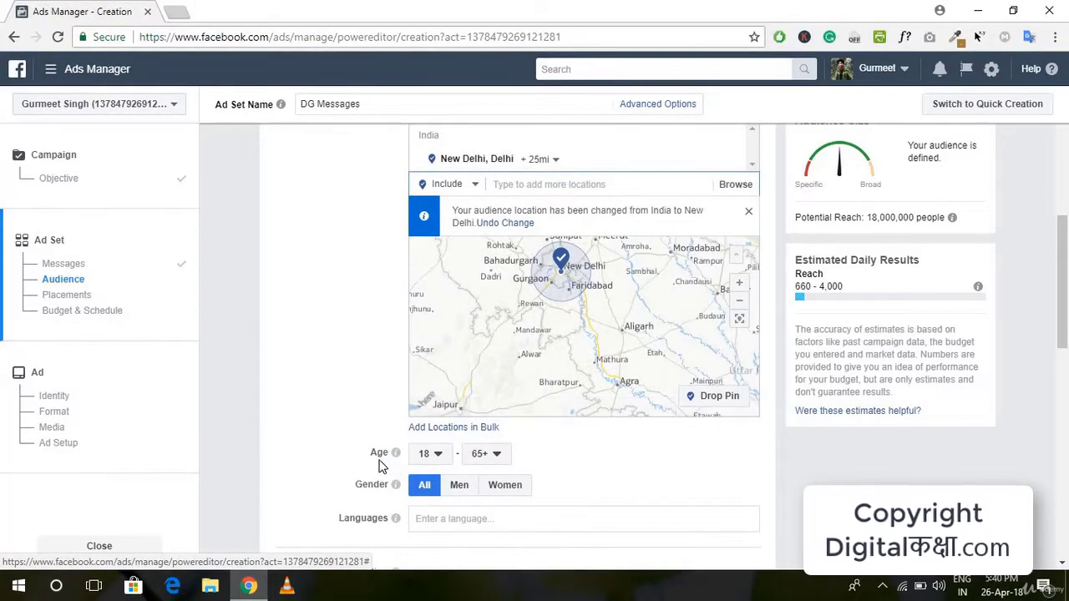
click(489, 458)
scroll(496, 305, up, 3)
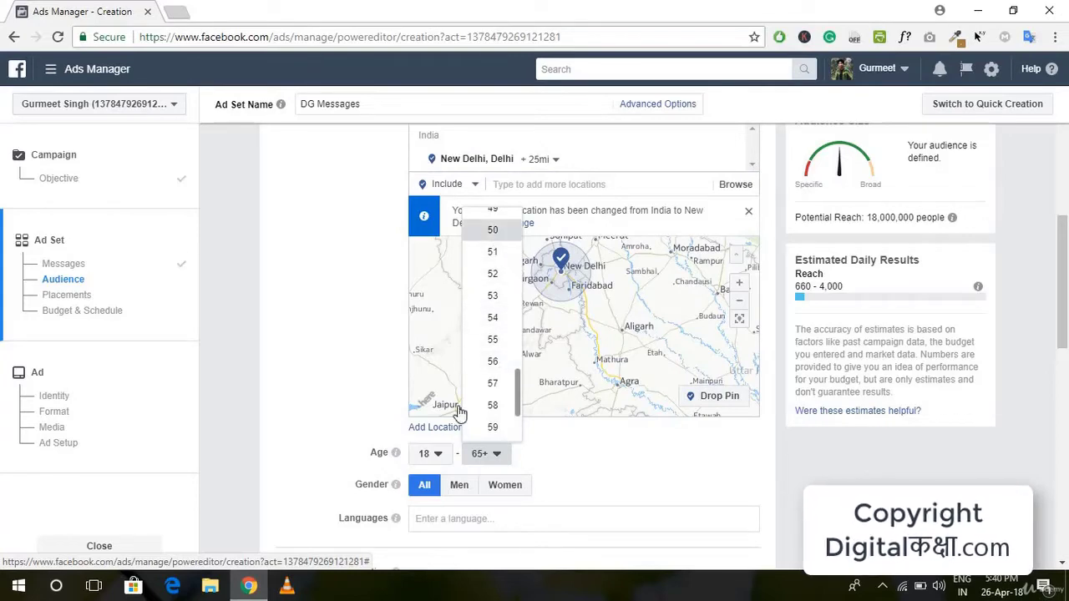
click(488, 469)
- Add Hindi as the language of the target audience
mouse_move(396, 518)
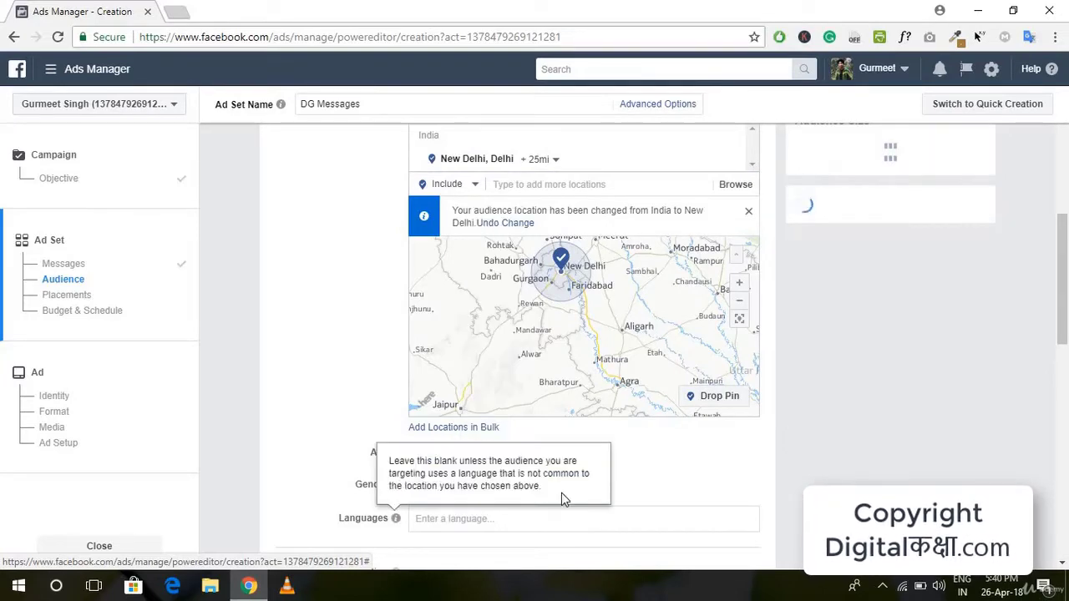
scroll(677, 468, down, 2)
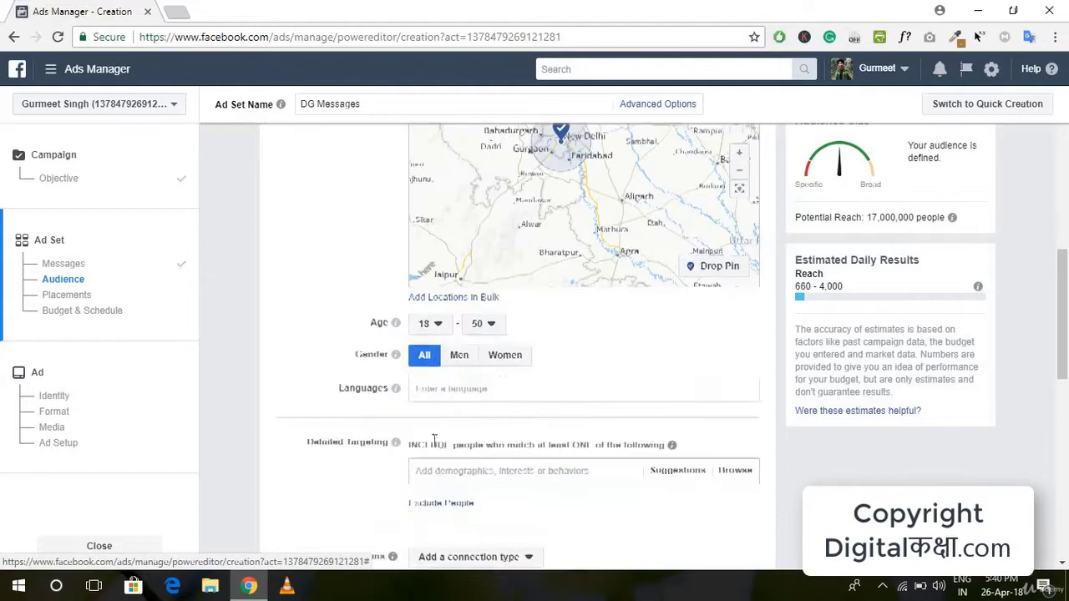
click(442, 386)
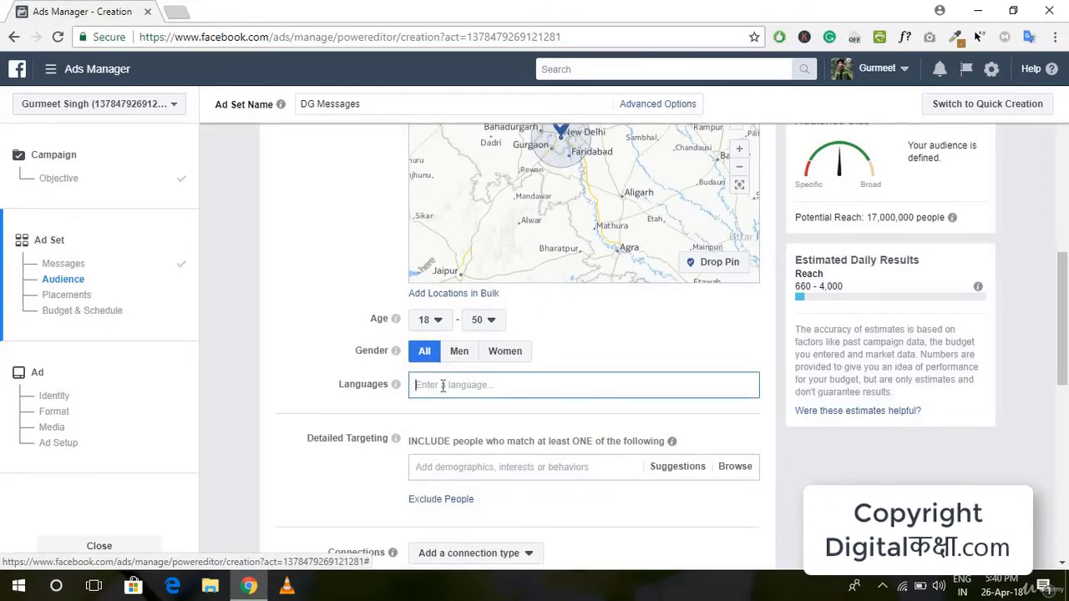
text(Hindi)
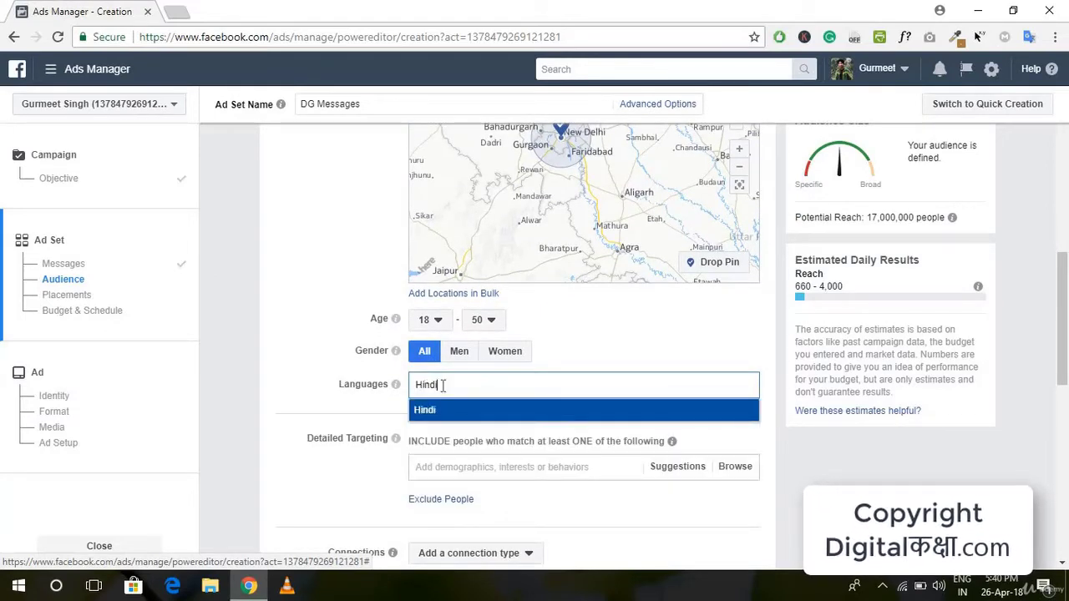
click(445, 411)
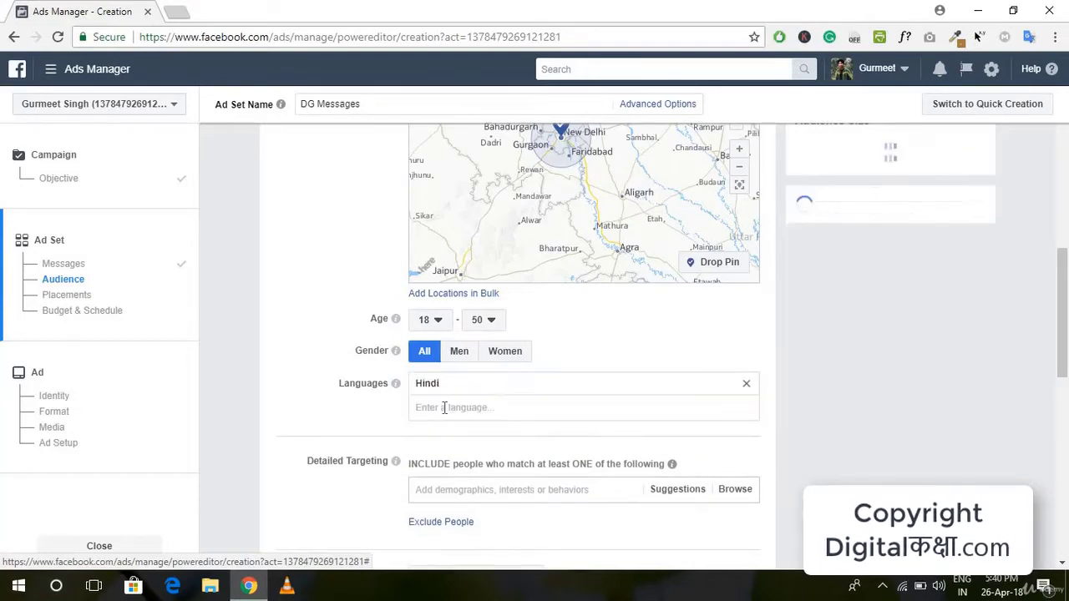
- Save the defined audience under the name "New Delhi 18-50 Hindi"
scroll(401, 279, up, 2)
scroll(402, 279, up, 5)
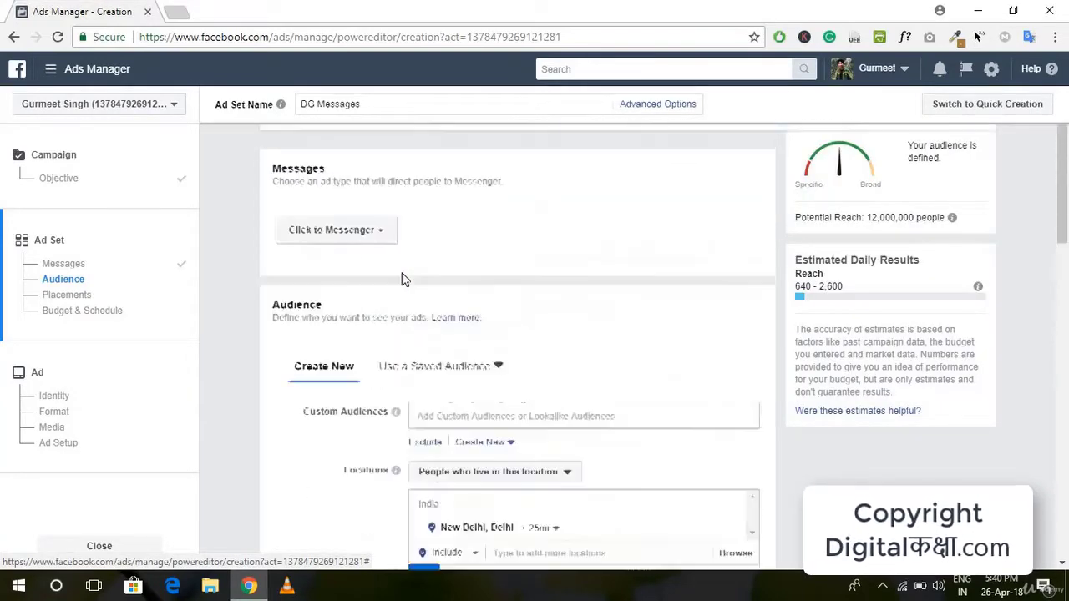
scroll(402, 279, down, 15)
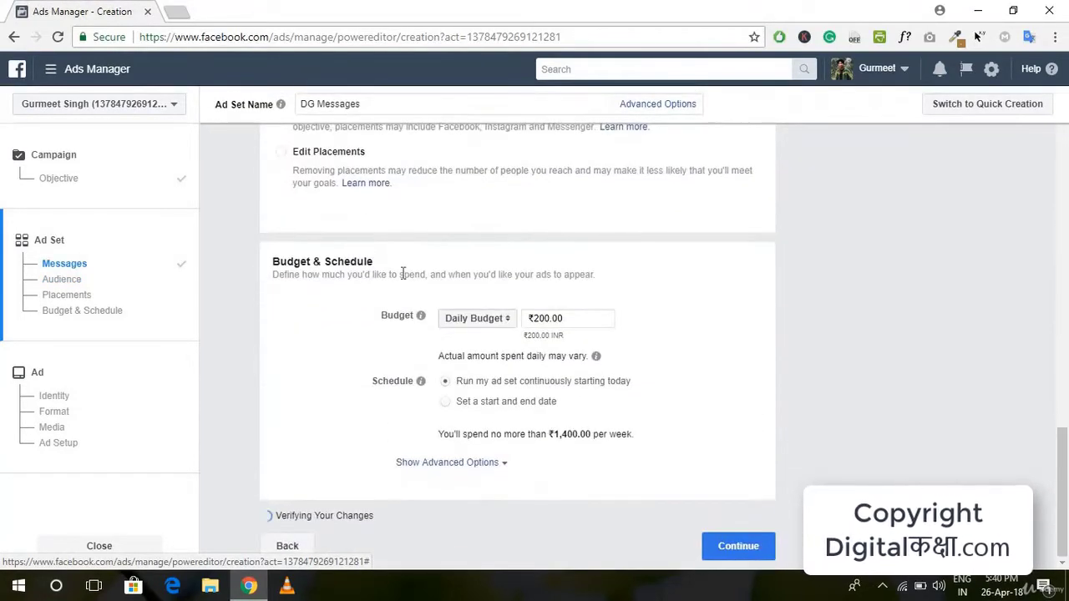
scroll(410, 279, up, 5)
scroll(430, 322, up, 2)
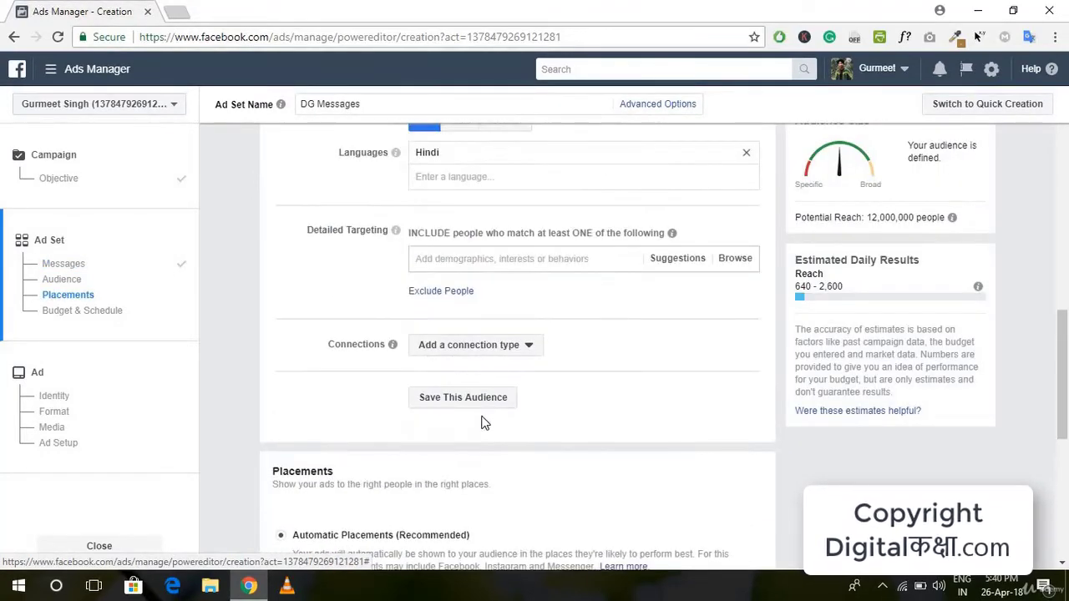
click(478, 401)
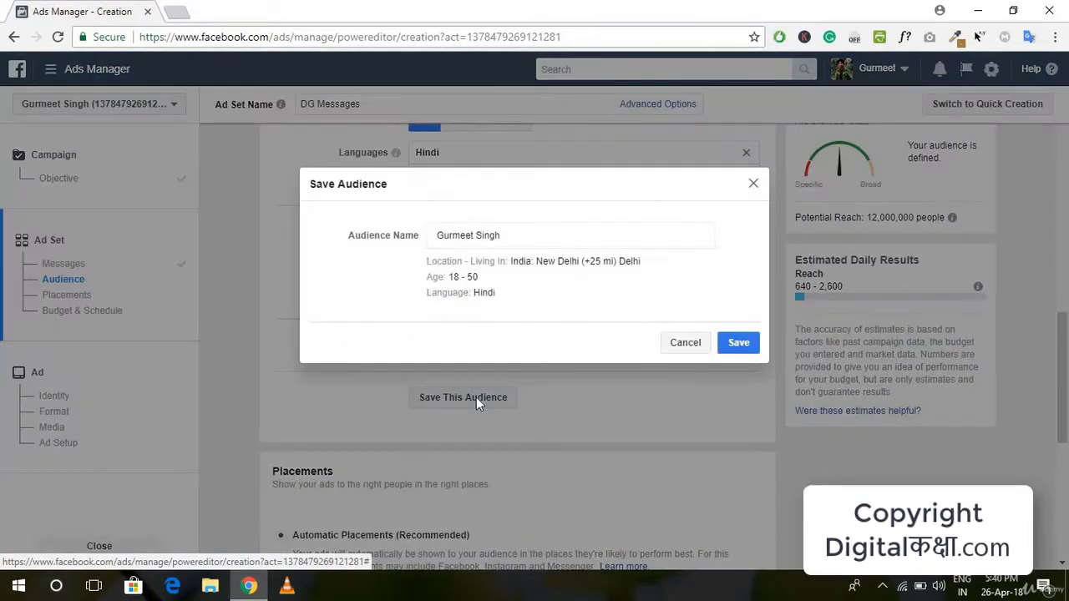
click(535, 230)
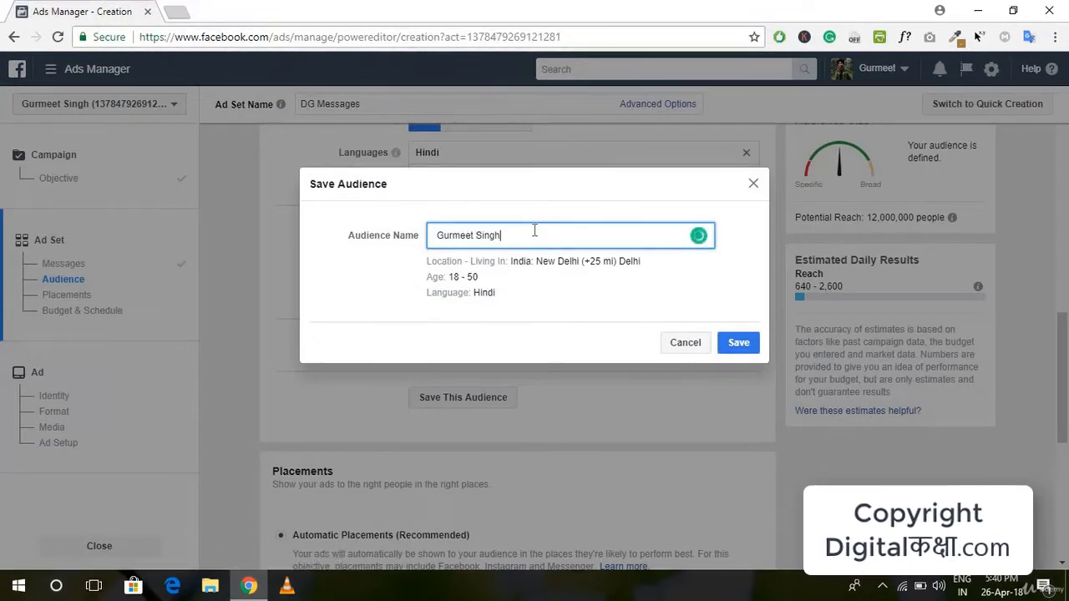
key(ctrl+a)
key(BackSpace)
text(New Del)
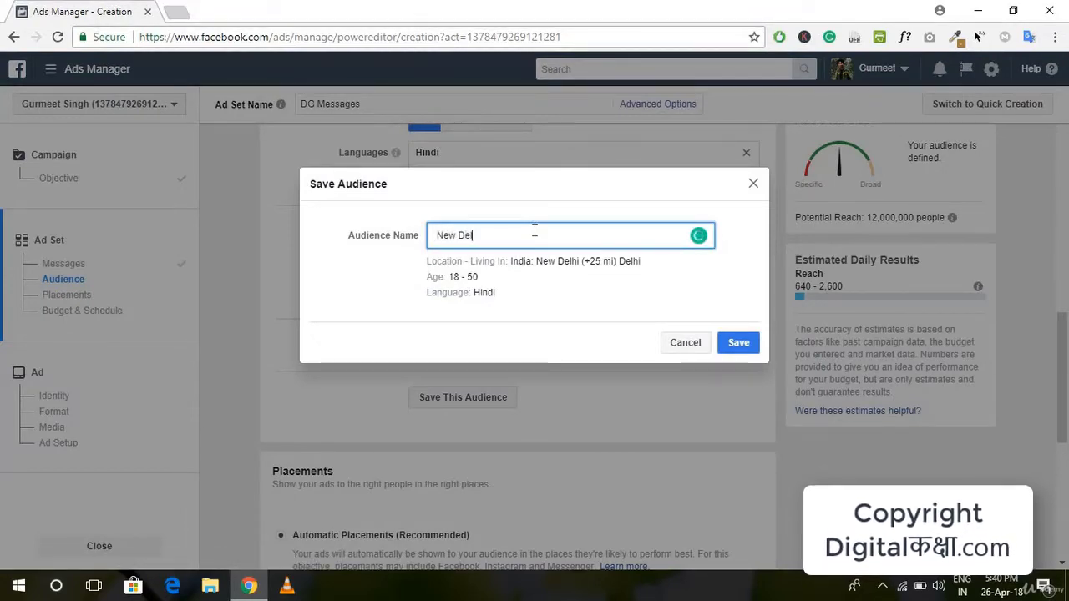
text(hi 18-5)
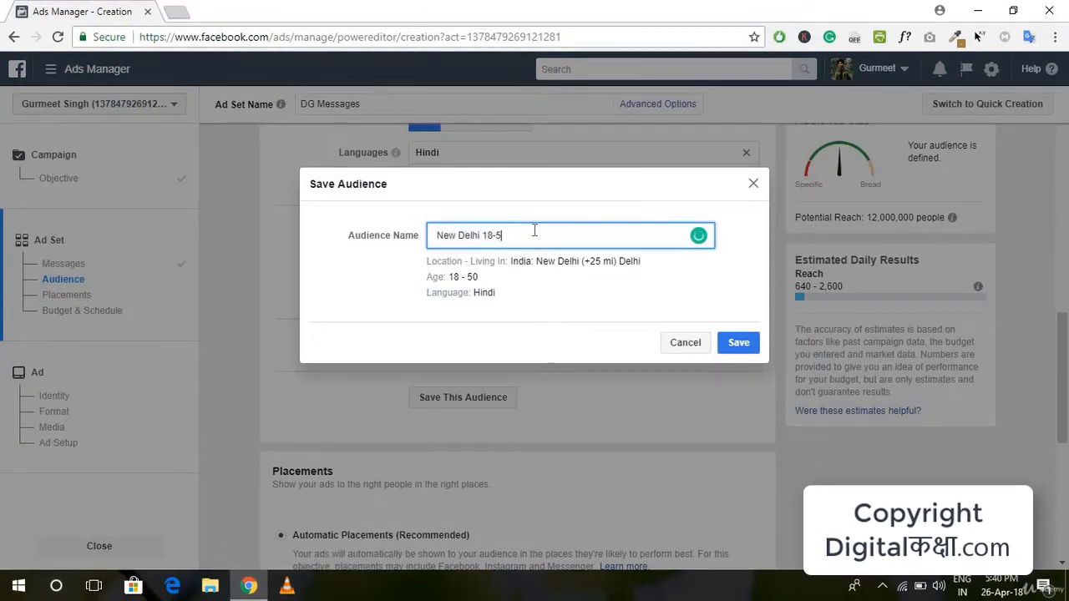
text(0 Hindi)
click(740, 346)
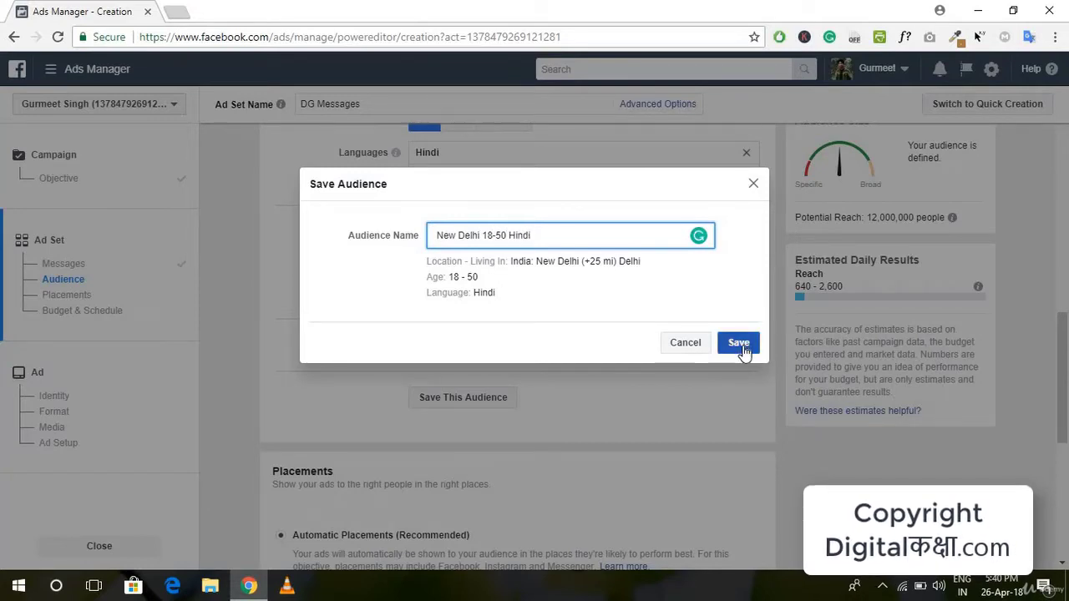
click(740, 344)
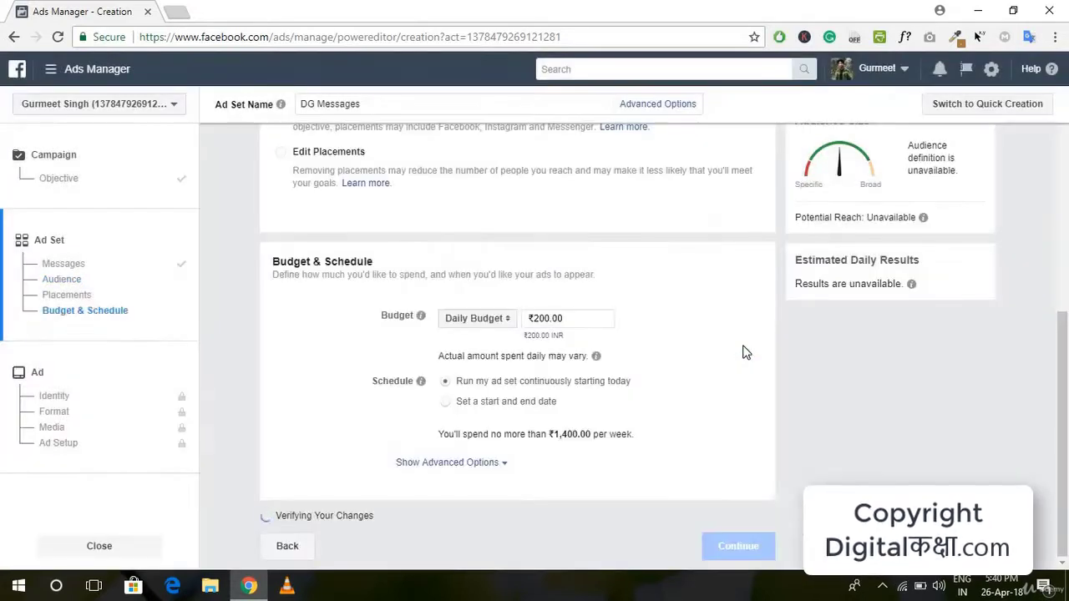
- Look over the manual placement options, leaving the ad set on Automatic Placements
scroll(744, 354, up, 6)
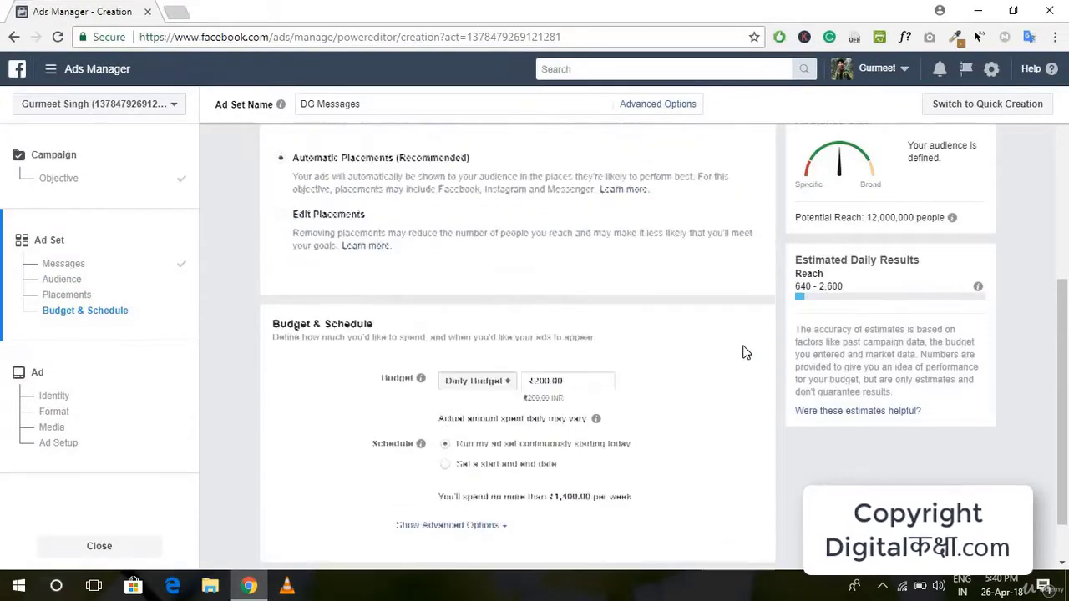
scroll(350, 428, down, 4)
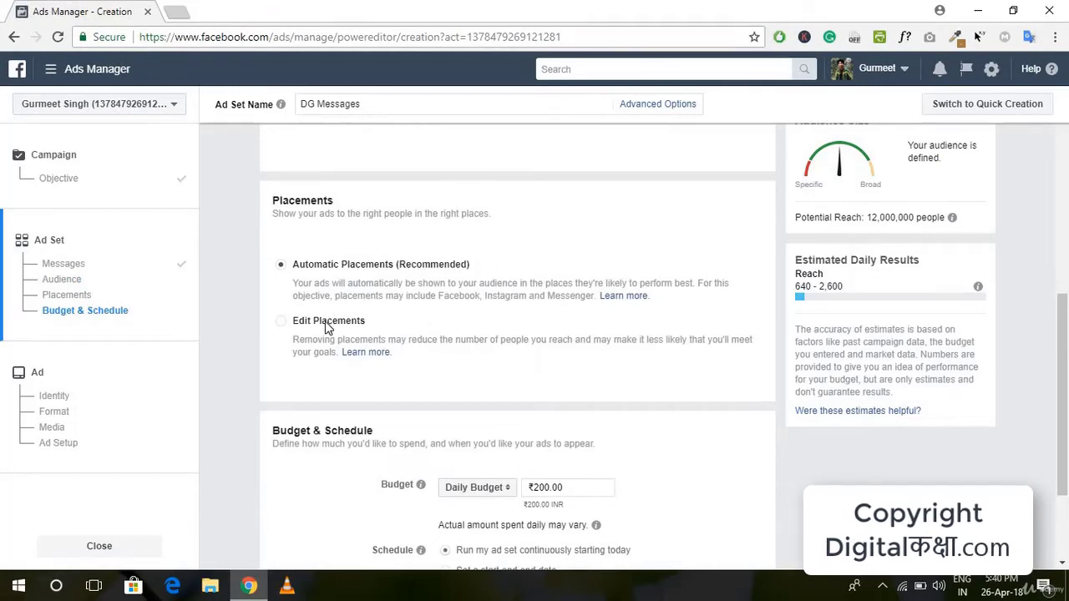
click(327, 326)
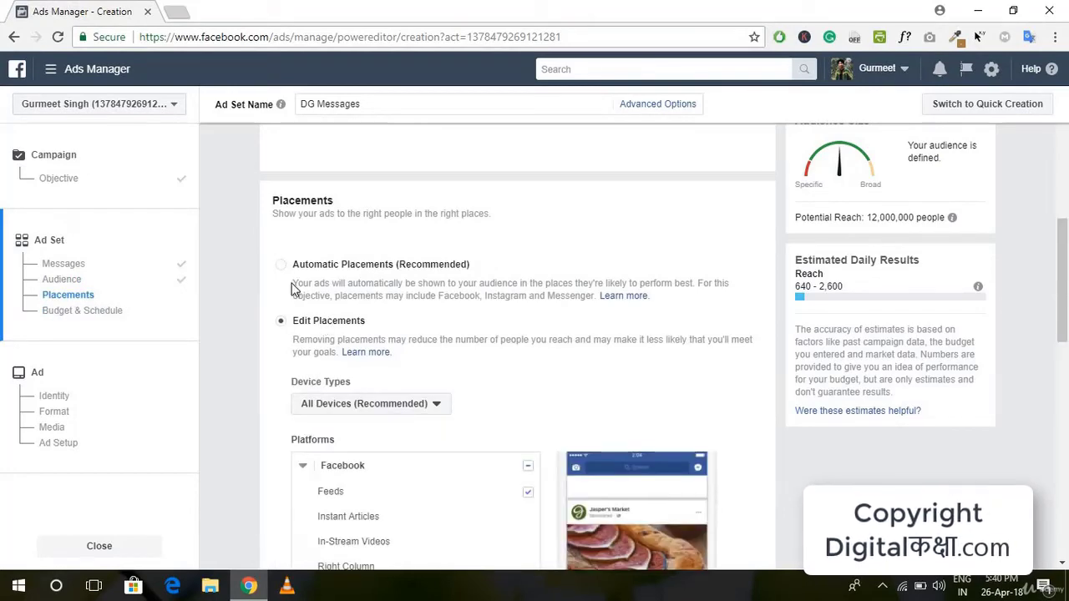
scroll(503, 280, down, 2)
scroll(418, 246, up, 2)
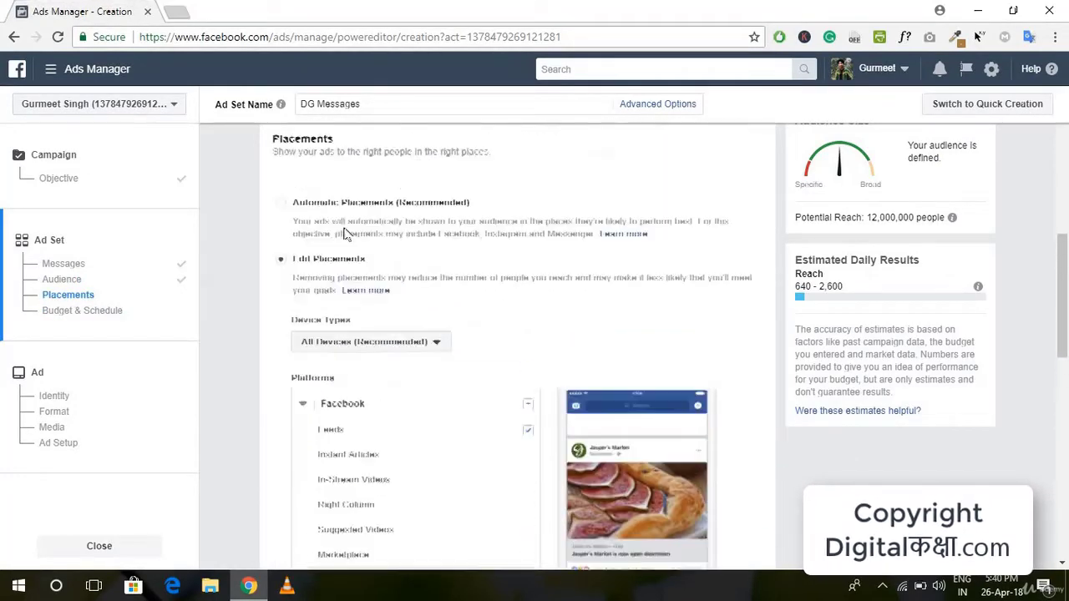
click(291, 240)
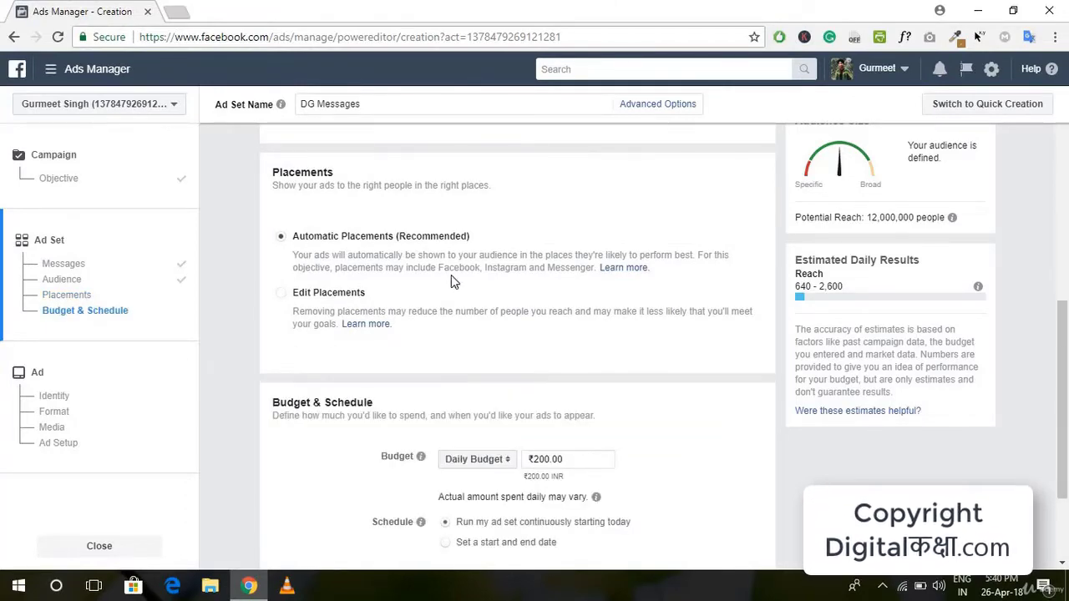
- Set the ad set's daily budget to ₹100
scroll(455, 284, up, 2)
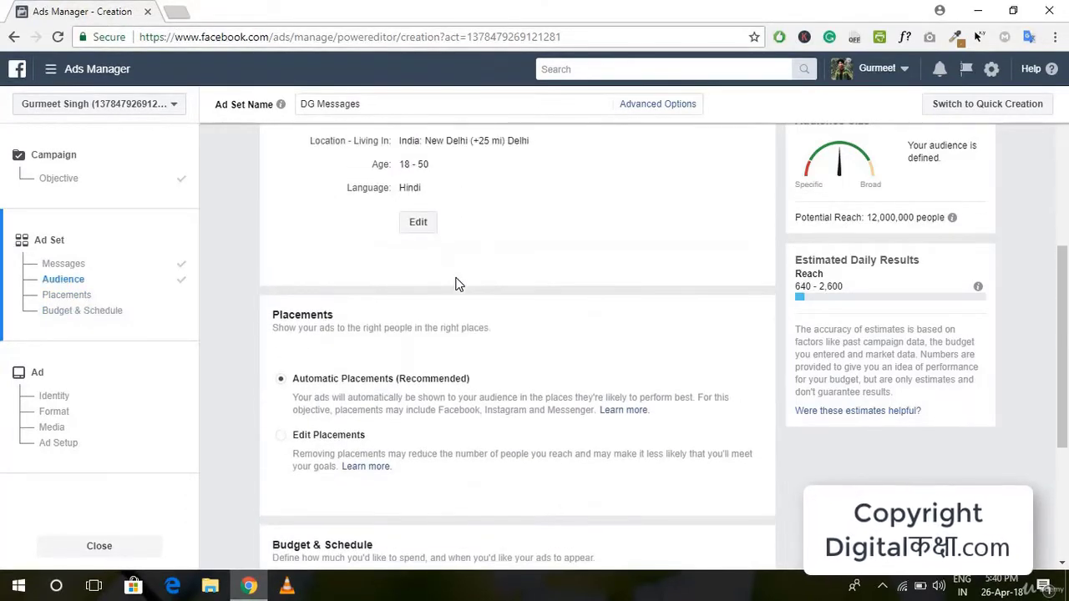
scroll(455, 283, up, 3)
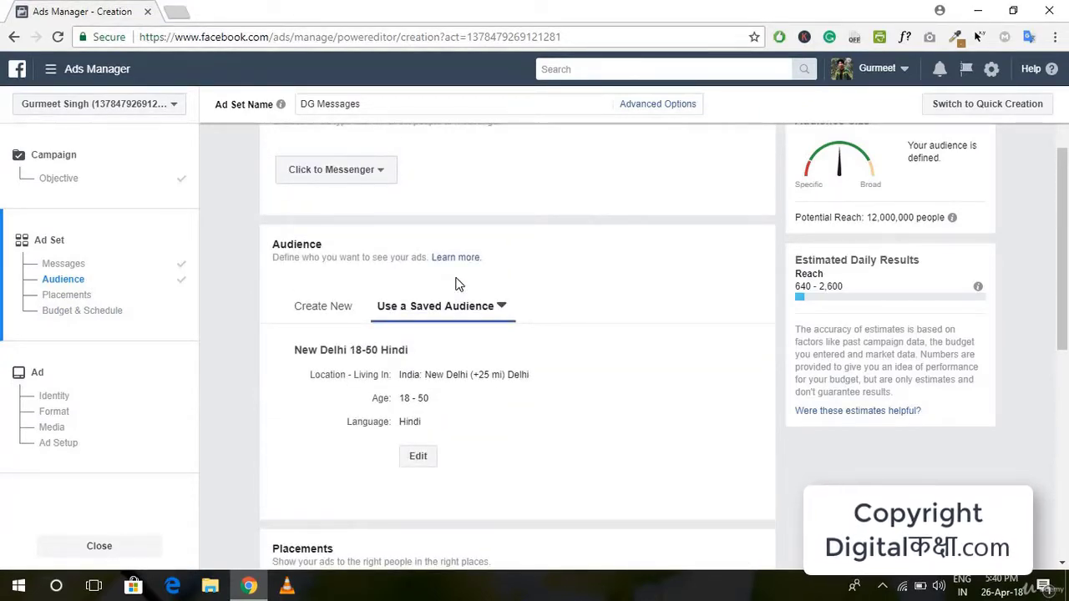
scroll(458, 284, down, 4)
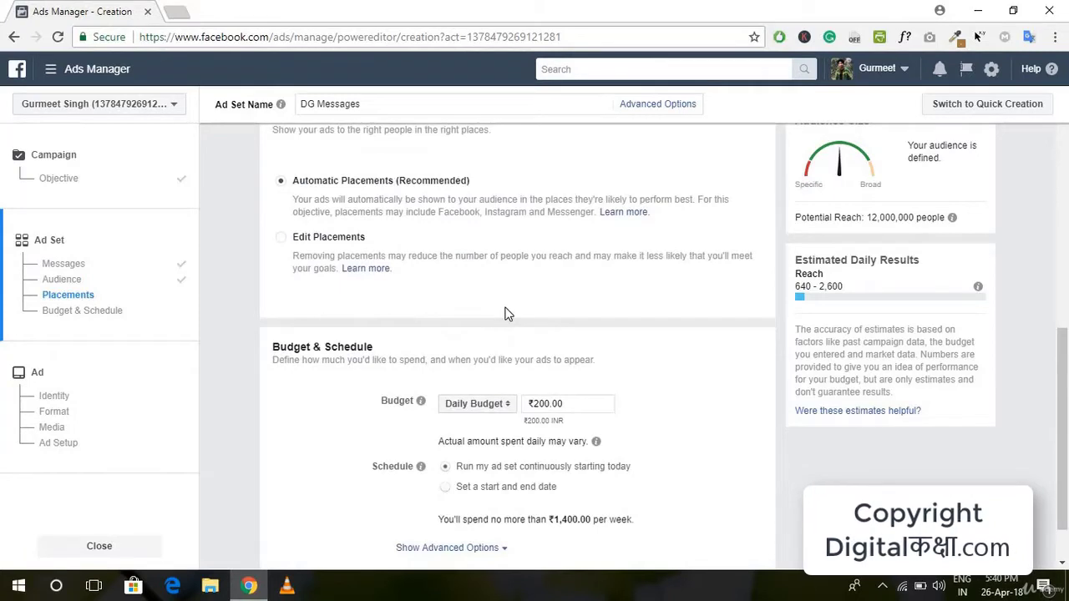
scroll(506, 311, down, 1)
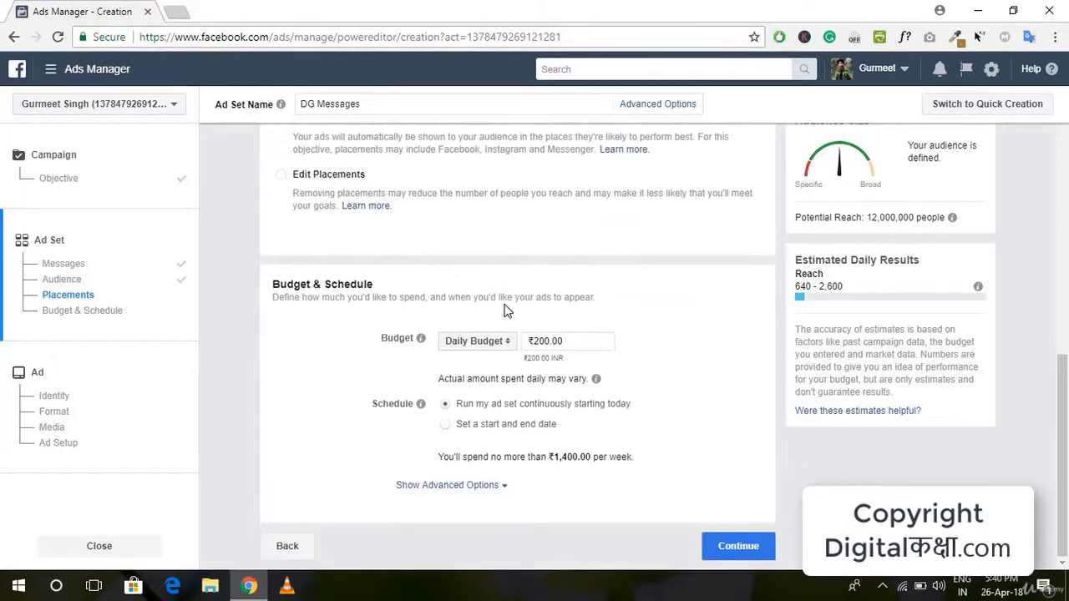
click(580, 342)
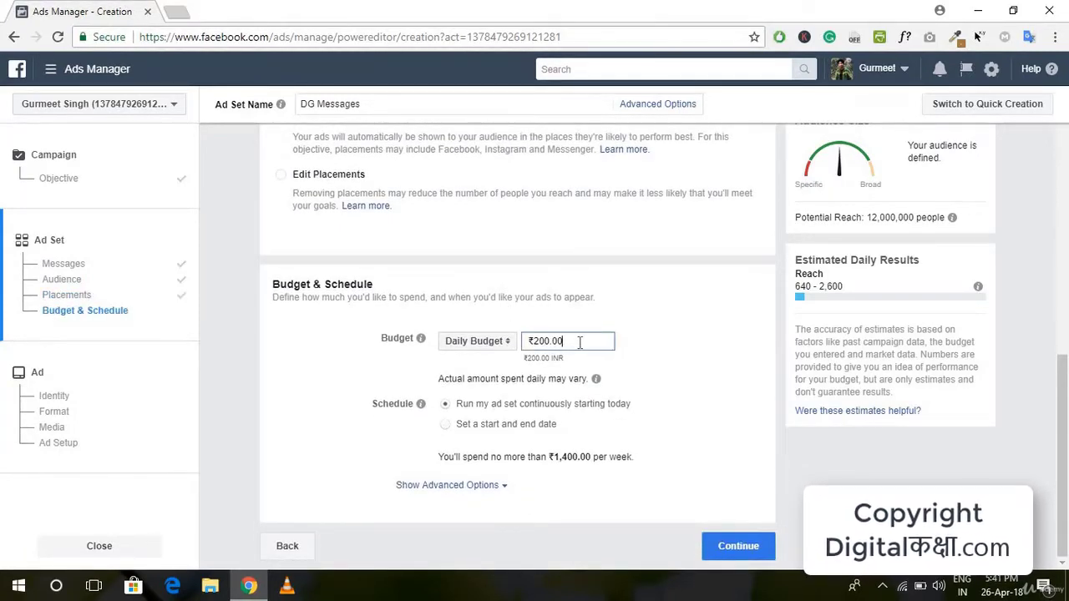
key(BackSpace)
key(BackSpace)
key(BackSpace)
key(BackSpace)
key(BackSpace)
key(BackSpace)
text(100)
click(657, 365)
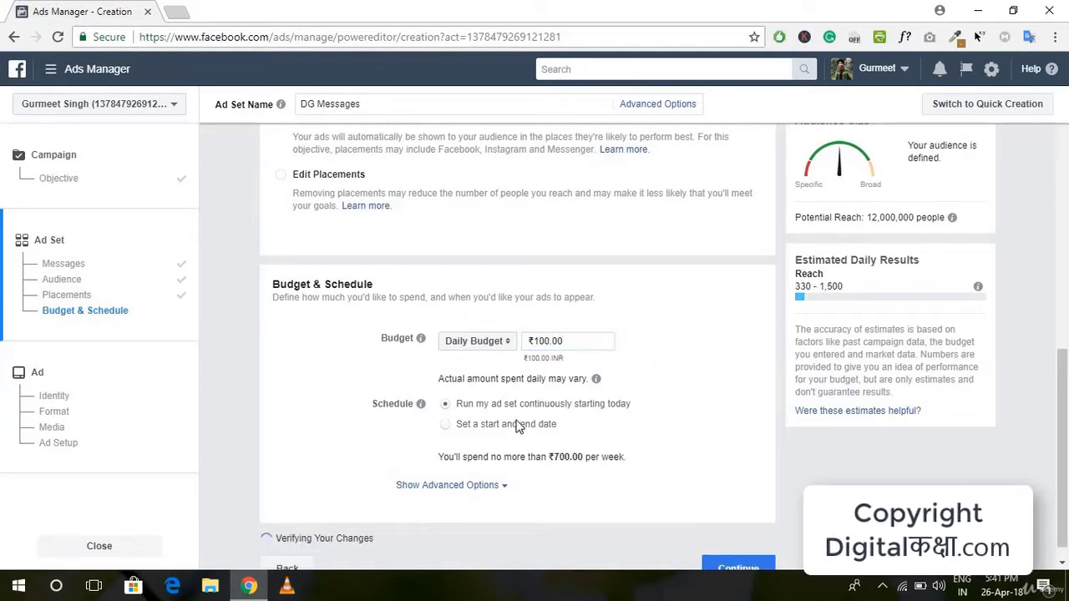
- Schedule the ad set with a start and end date, starting Apr 27, 2018 at 6:00 AM
click(445, 424)
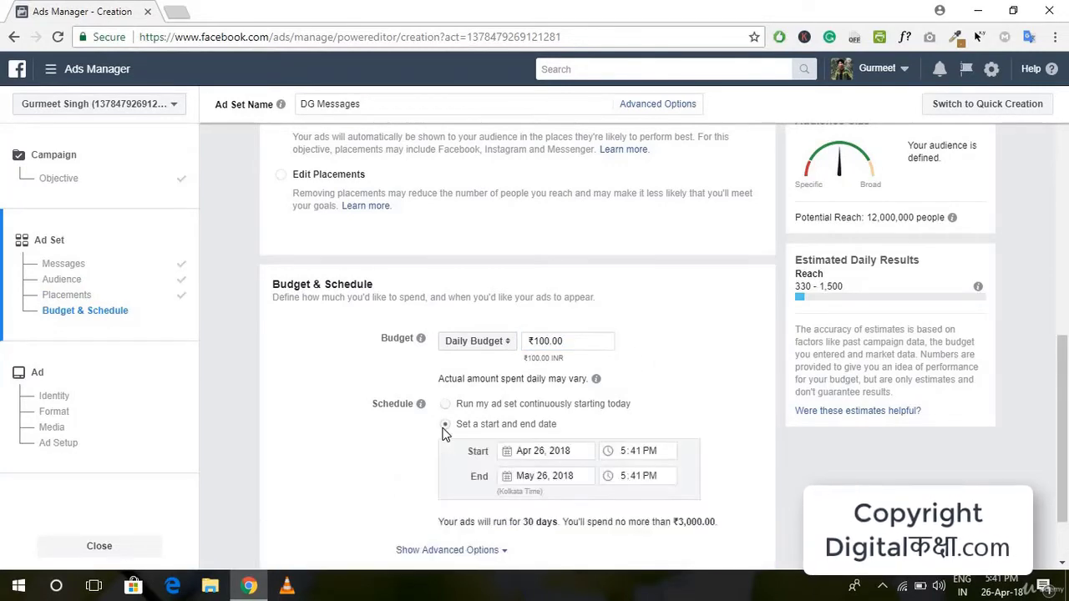
scroll(627, 432, down, 1)
click(541, 386)
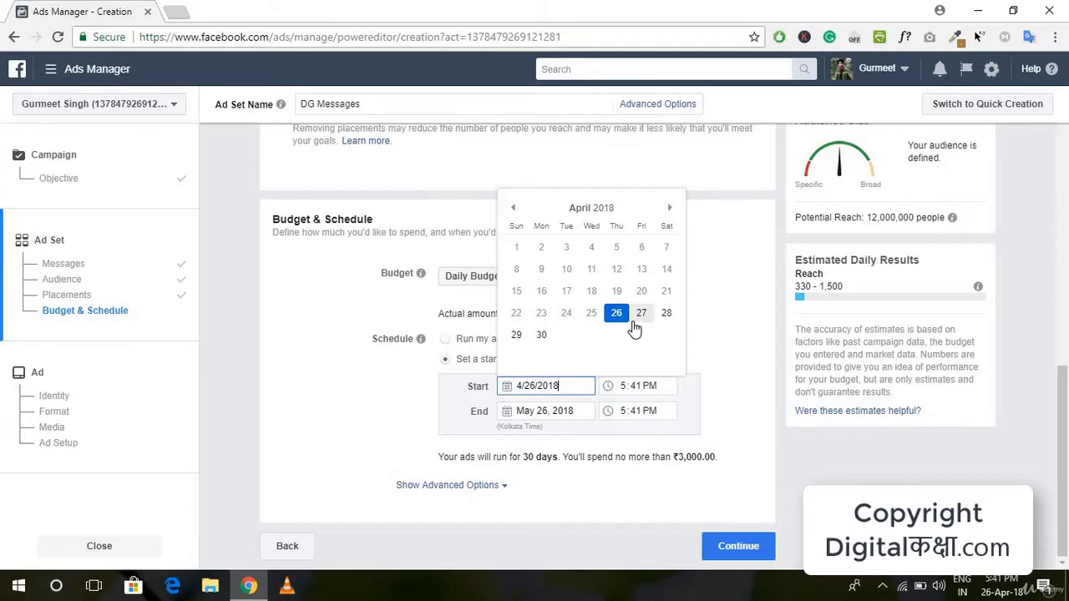
click(641, 312)
click(635, 386)
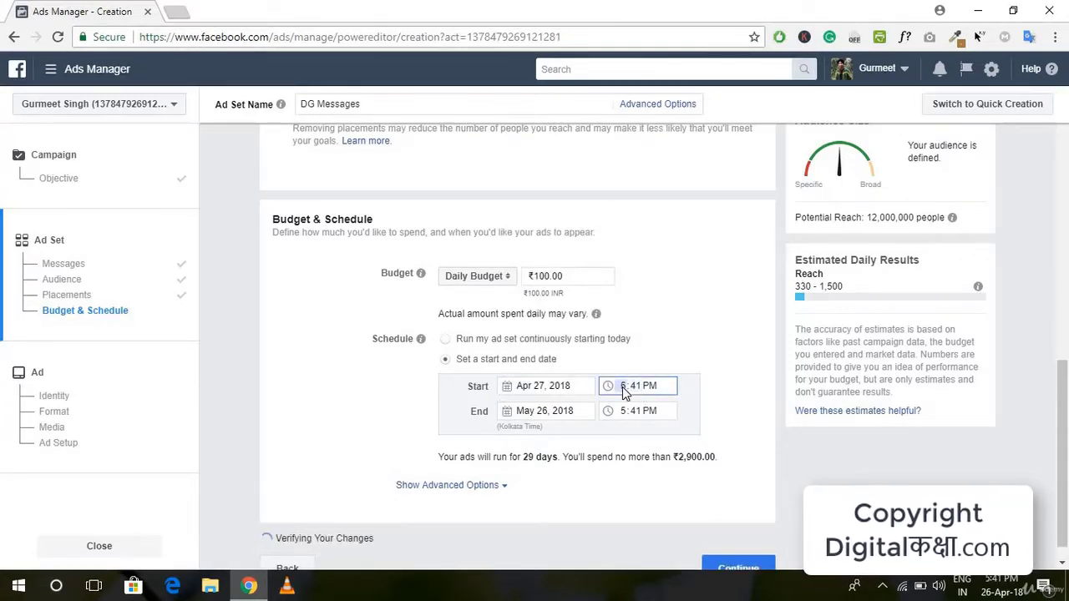
text(00)
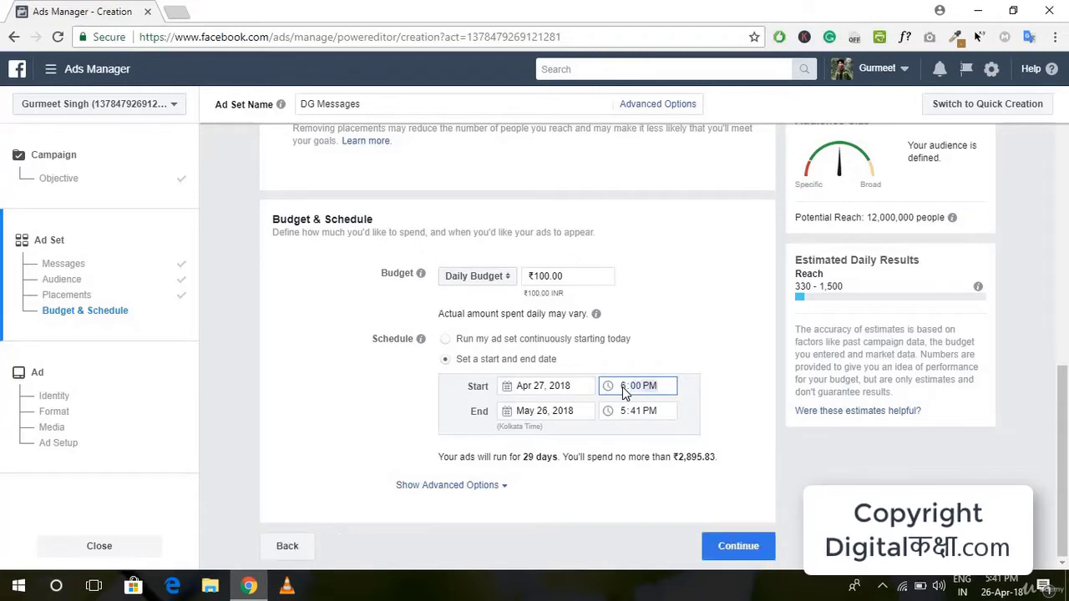
text(a)
- Set the end of the ad set's schedule to Apr 29, 2018 at 6:00 AM
click(536, 410)
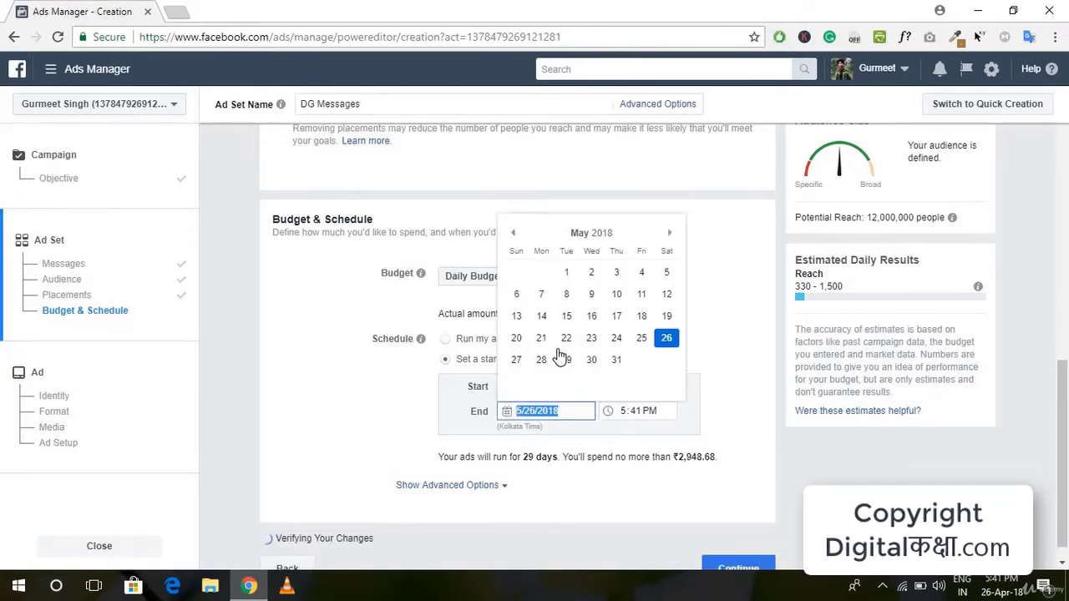
click(515, 237)
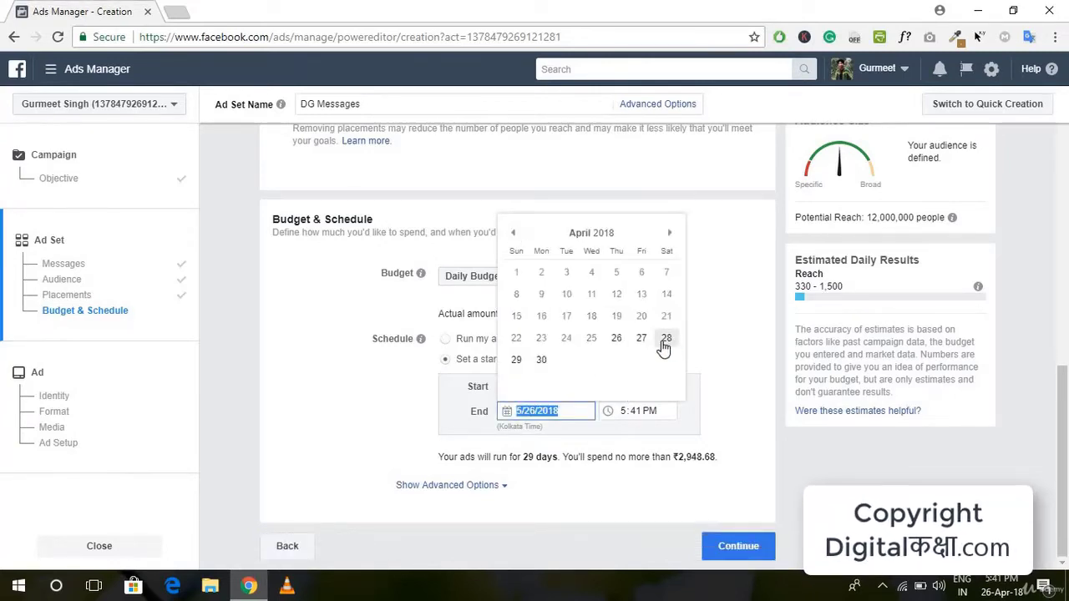
click(524, 361)
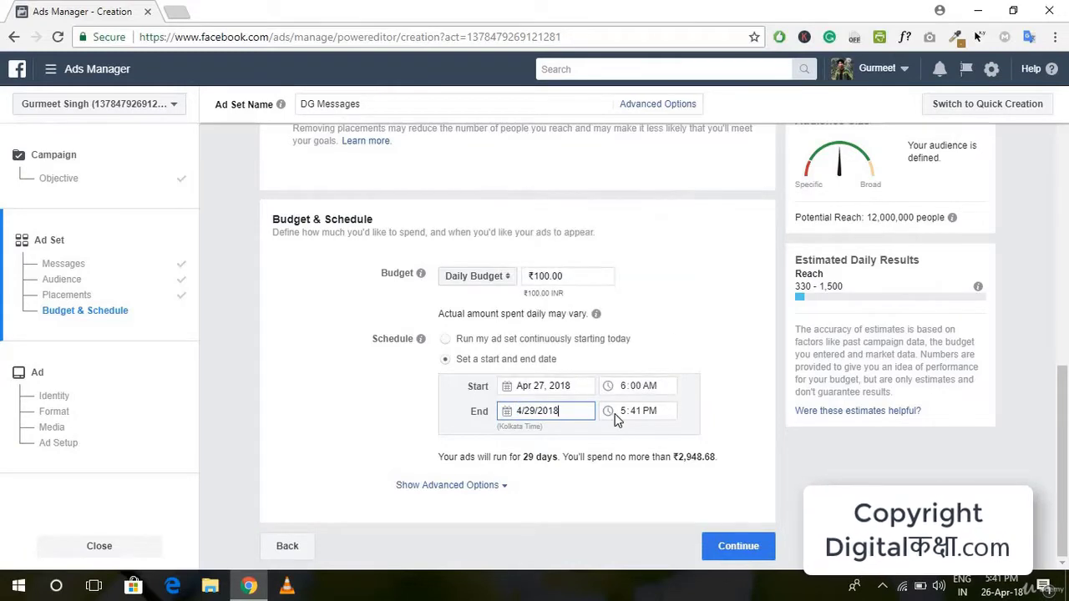
click(621, 413)
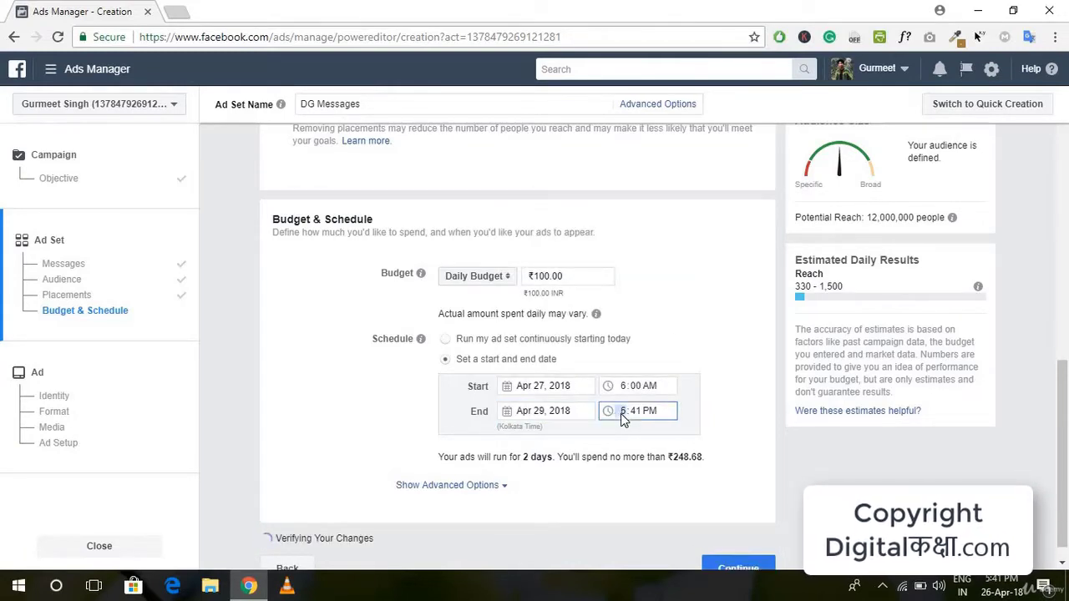
text(6:00)
click(604, 455)
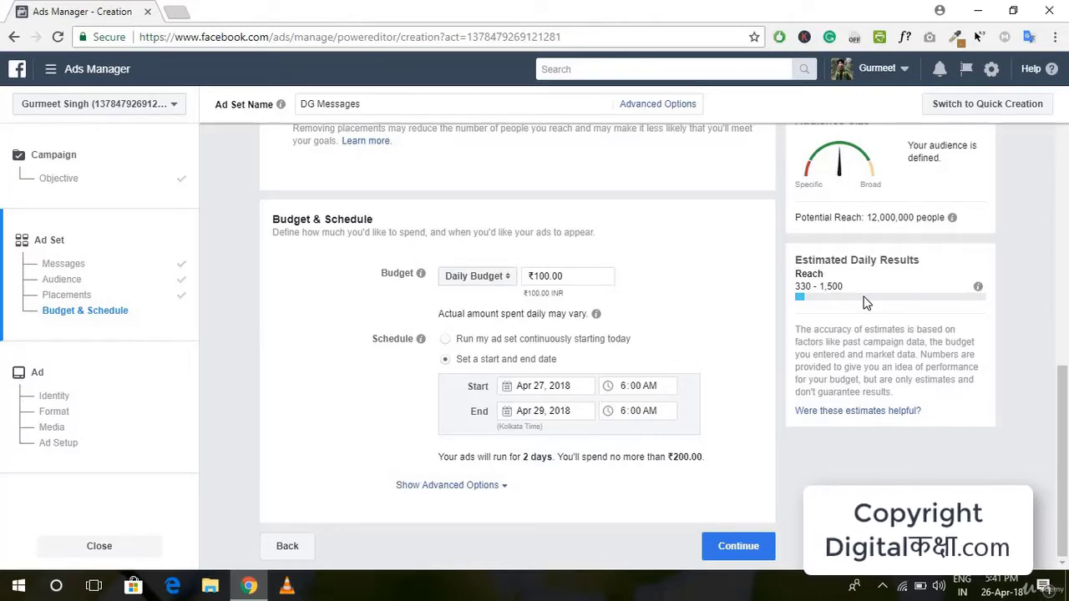
scroll(647, 310, up, 10)
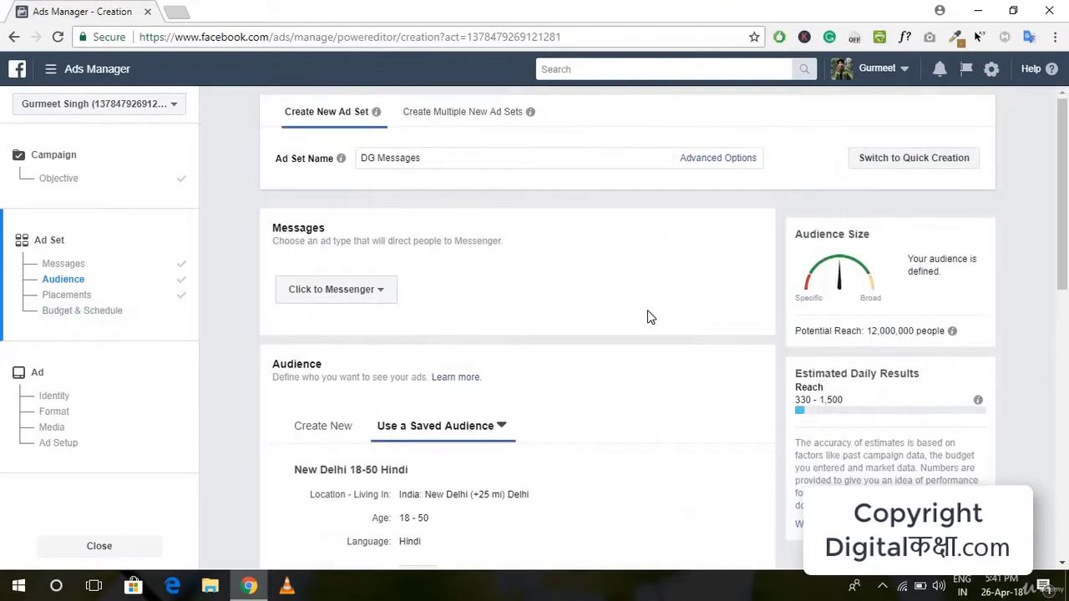
- Review the ad set's audience, placements, budget and schedule, and continue to the ad creation stage
scroll(648, 315, down, 10)
scroll(648, 316, up, 10)
scroll(559, 398, down, 8)
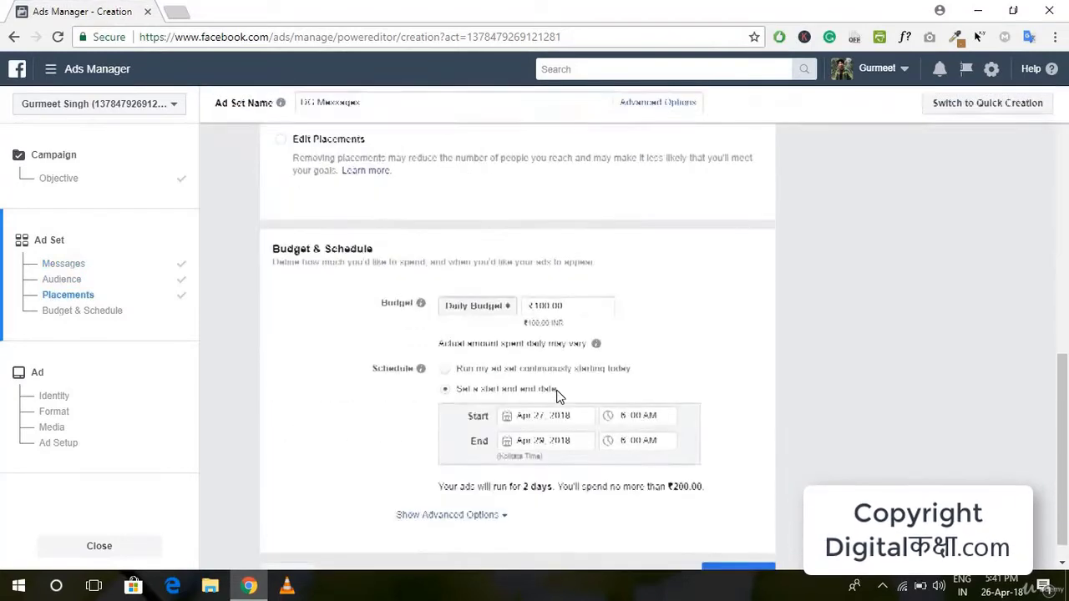
scroll(559, 398, up, 5)
scroll(560, 398, down, 4)
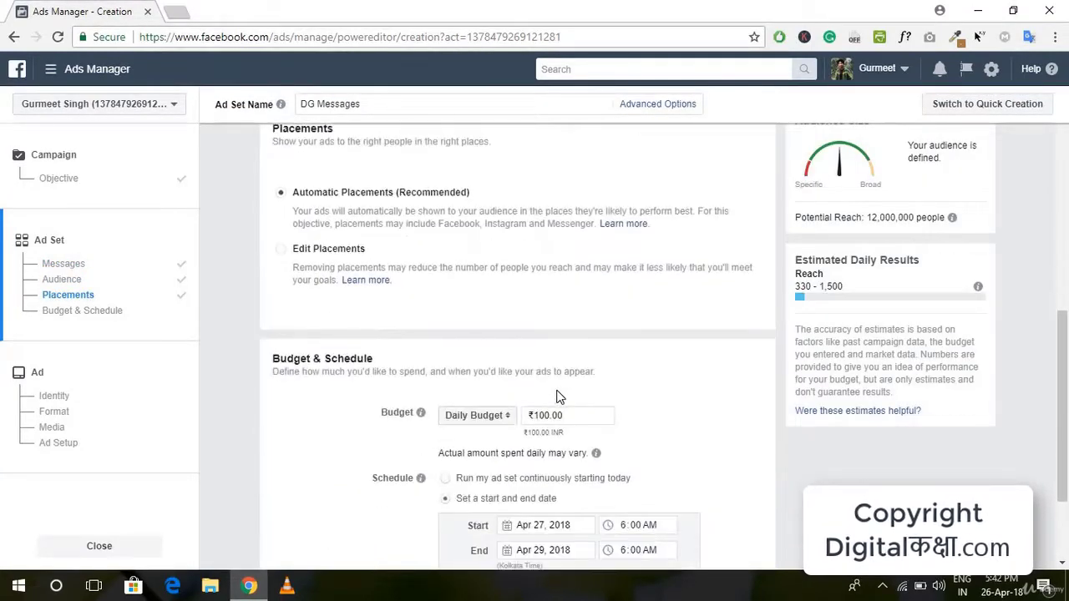
click(741, 549)
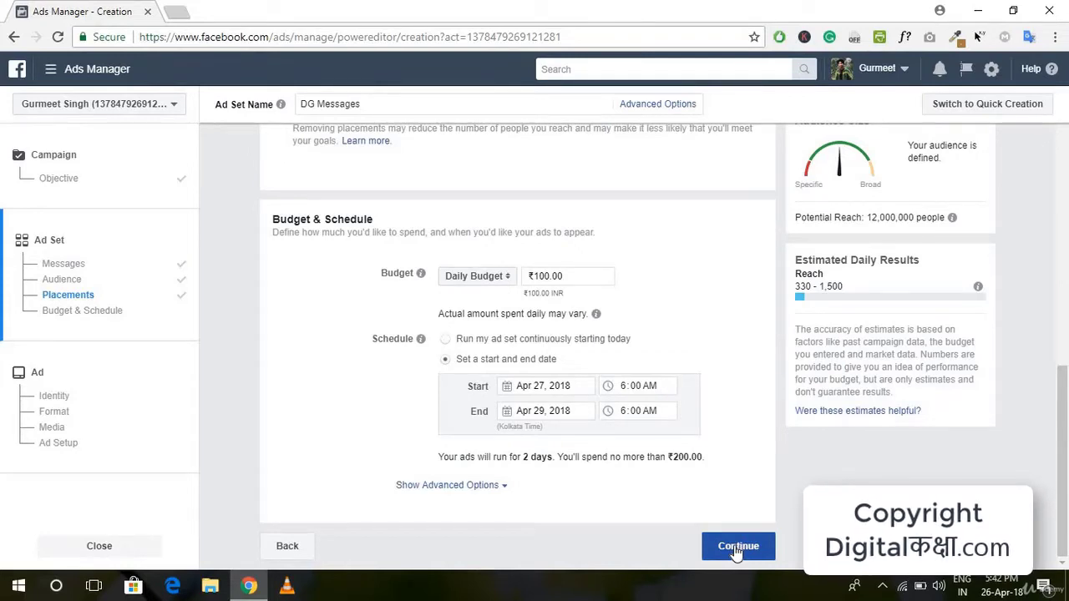
click(738, 548)
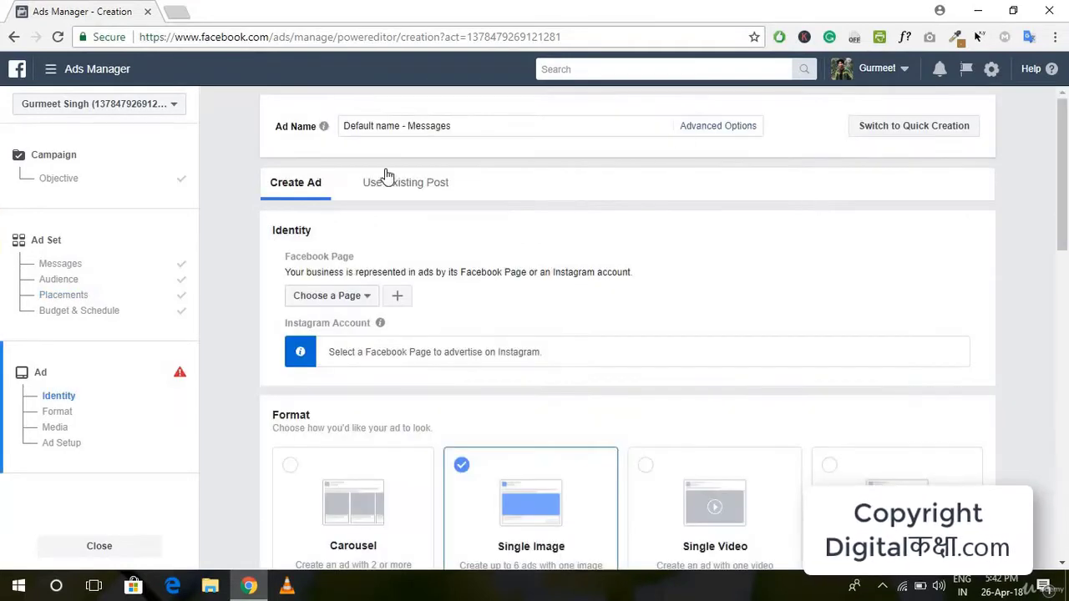
- Replace the default ad name with "DG Messages"
click(429, 127)
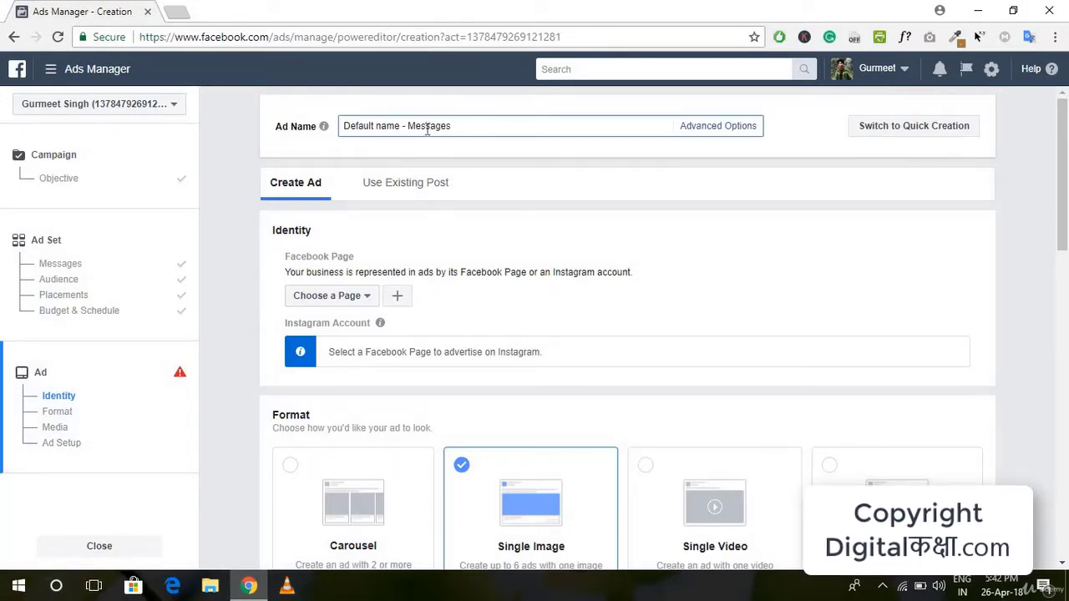
key(ctrl+a)
key(BackSpace)
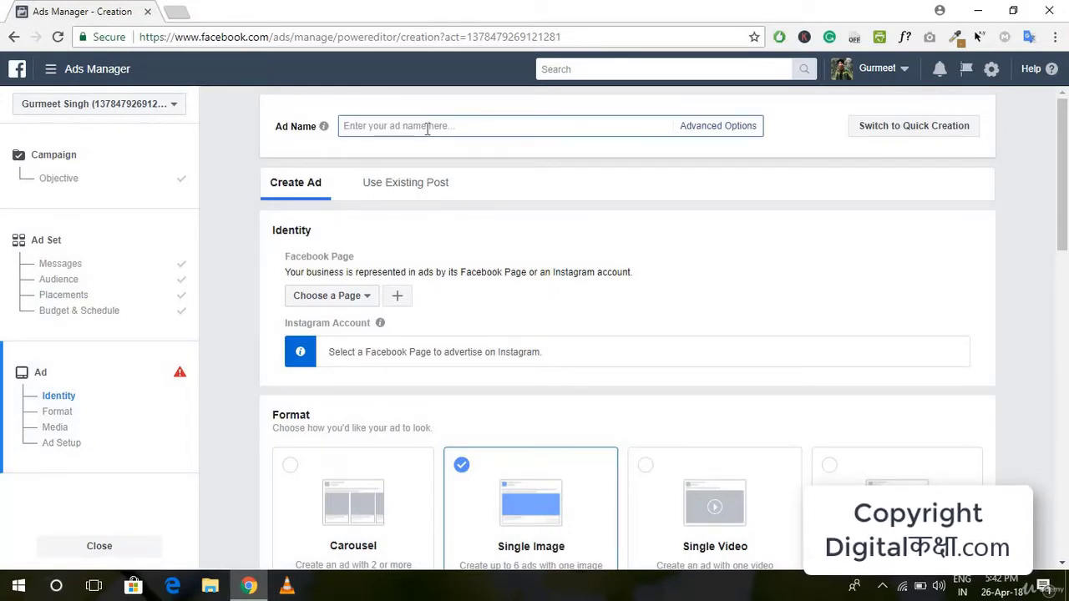
text(DG Messages)
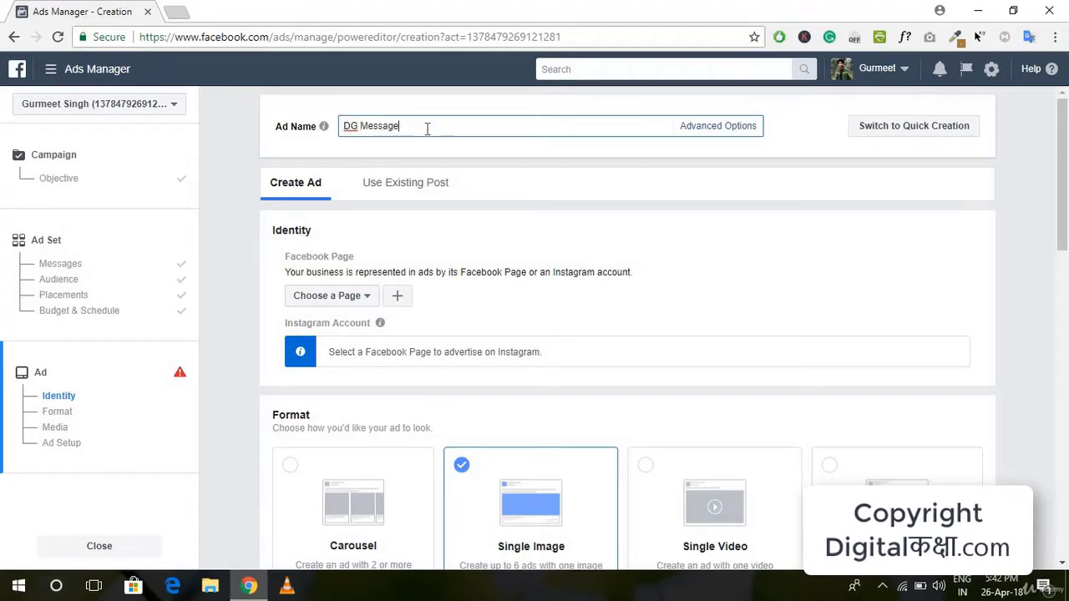
- Look over the option of using an existing post for the ad, and return to creating a new ad
click(372, 181)
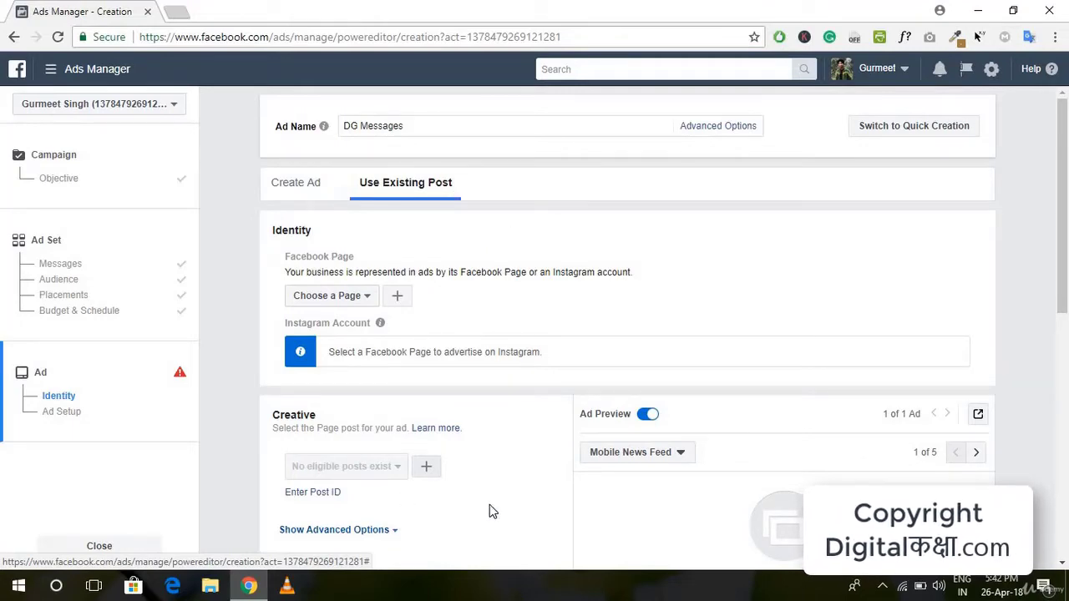
scroll(501, 447, down, 2)
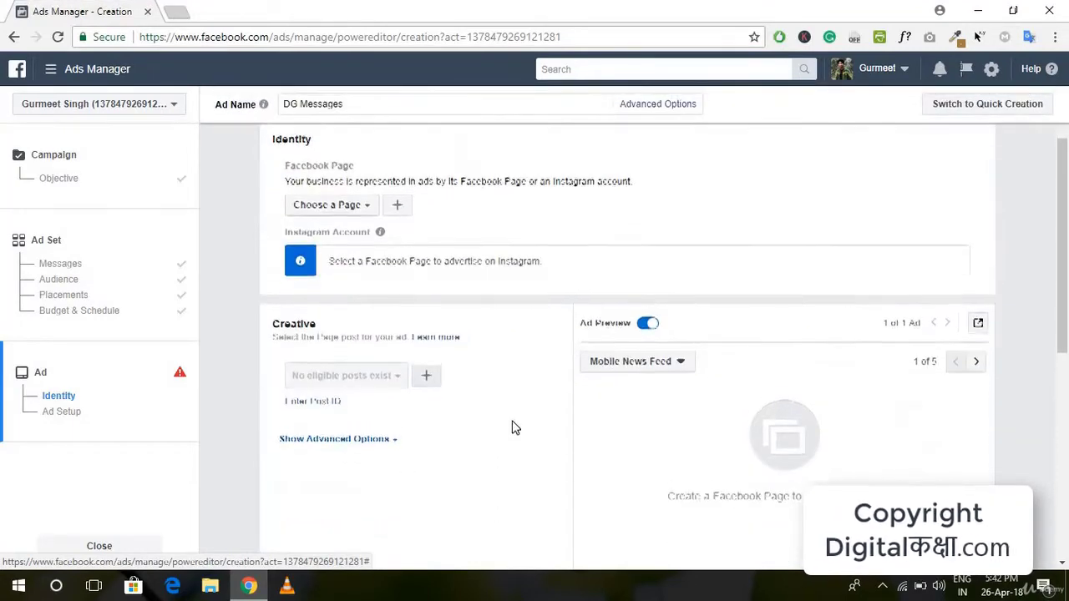
scroll(510, 429, up, 2)
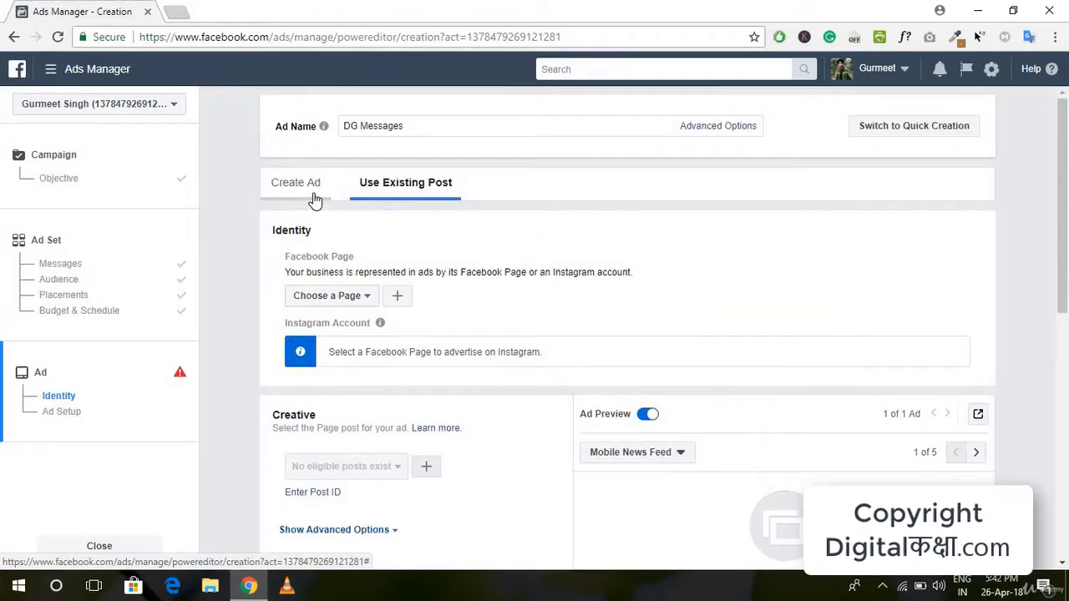
click(315, 197)
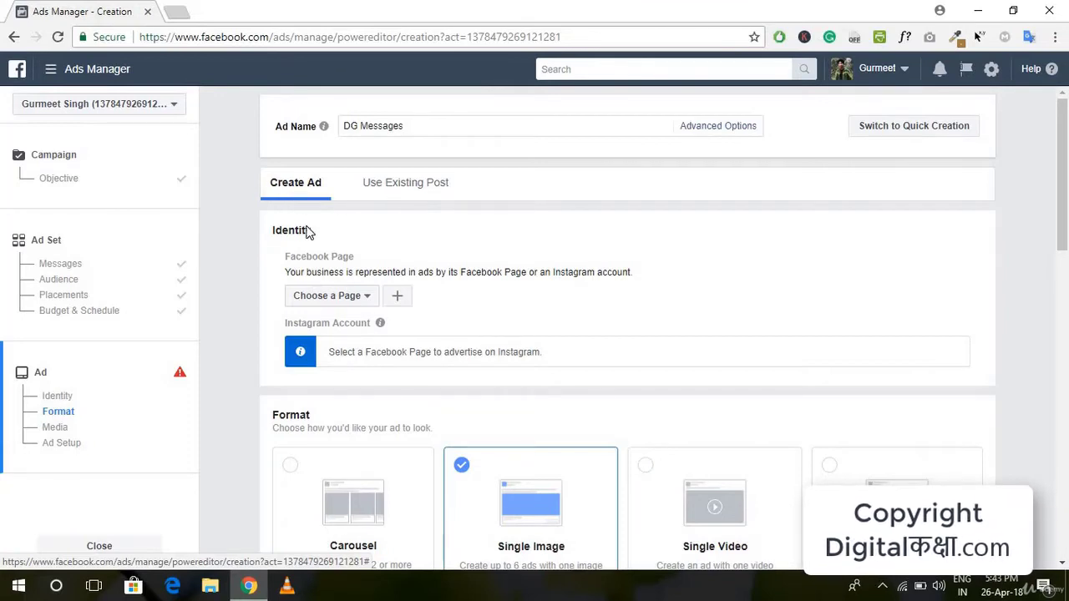
- Choose Digital Kaksha as the Facebook Page representing the ad and check its Instagram account setting
click(332, 302)
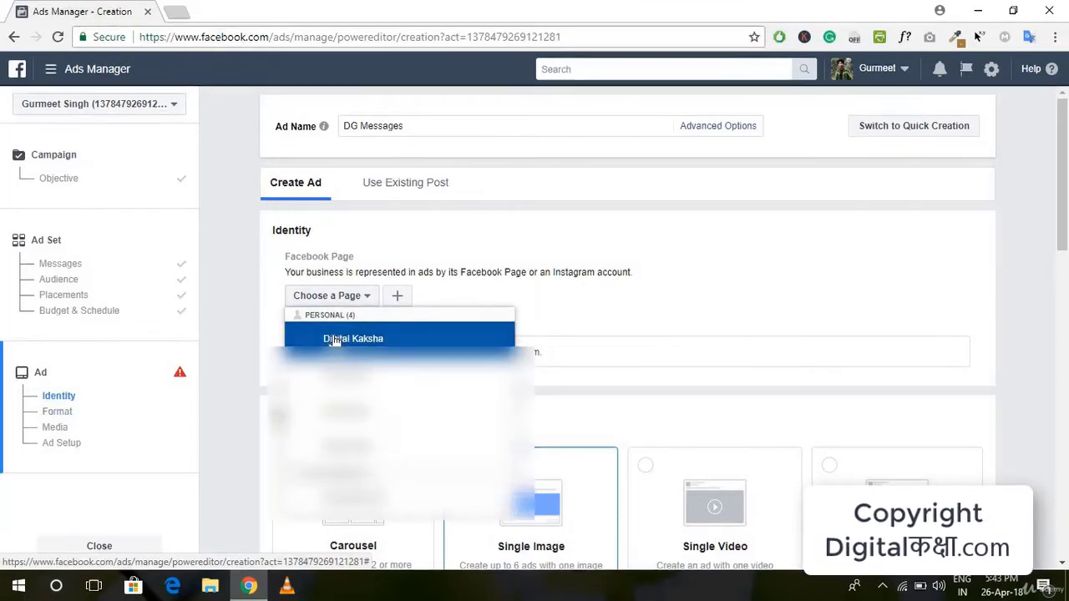
click(334, 340)
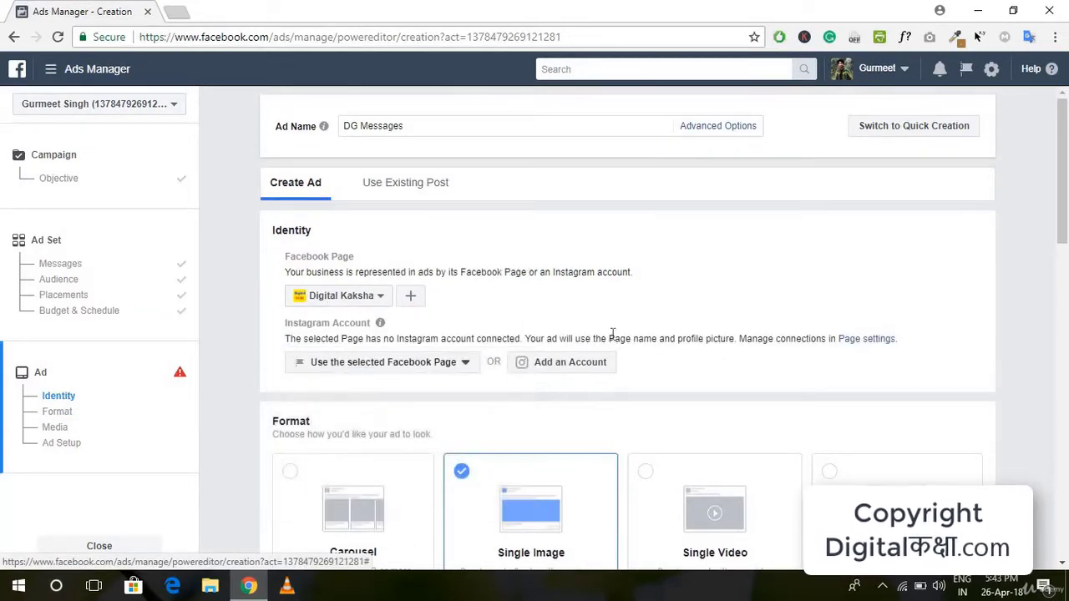
scroll(389, 310, down, 1)
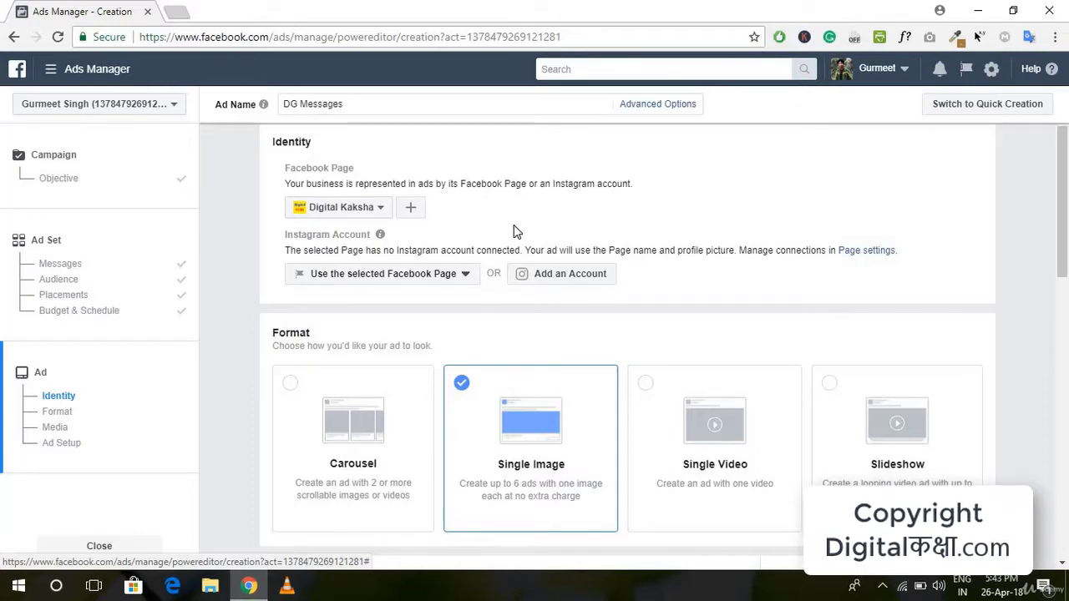
scroll(523, 200, down, 1)
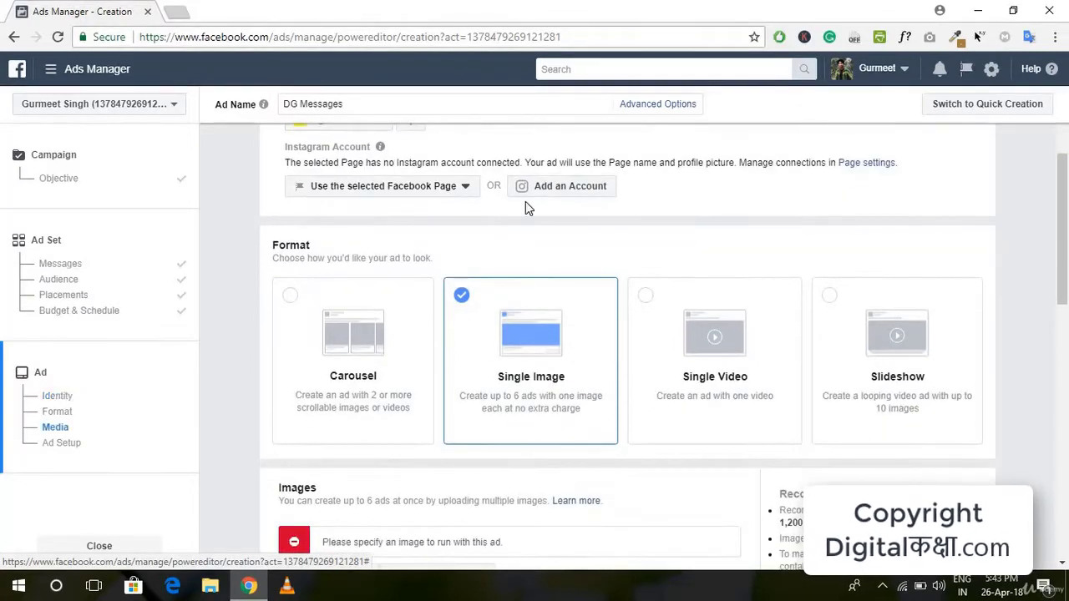
scroll(462, 321, up, 1)
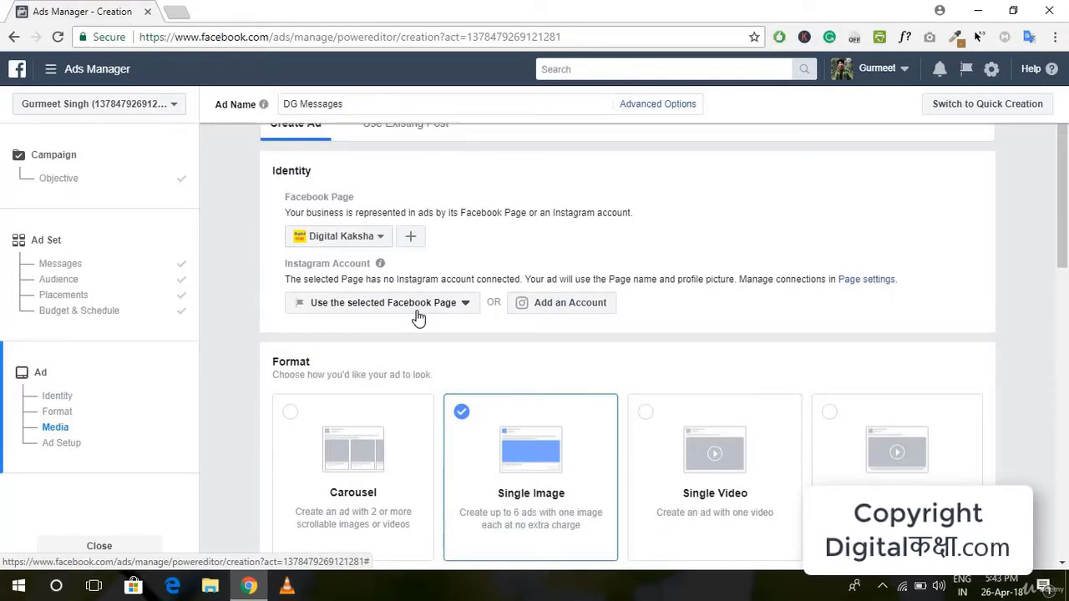
- Set the ad format to Carousel and look over its ad setup fields and preview
scroll(420, 318, down, 2)
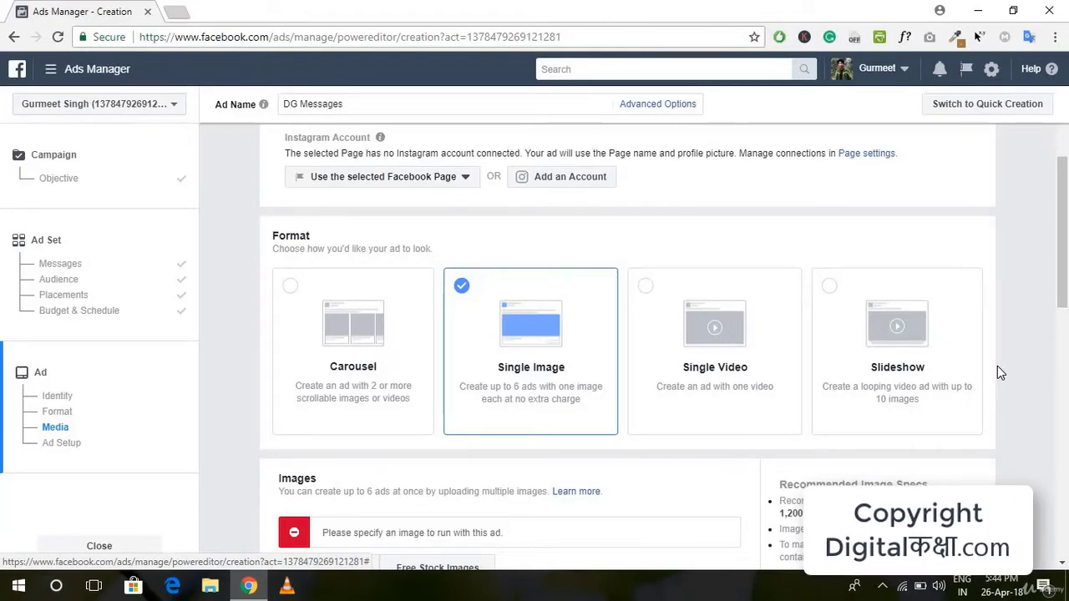
click(332, 395)
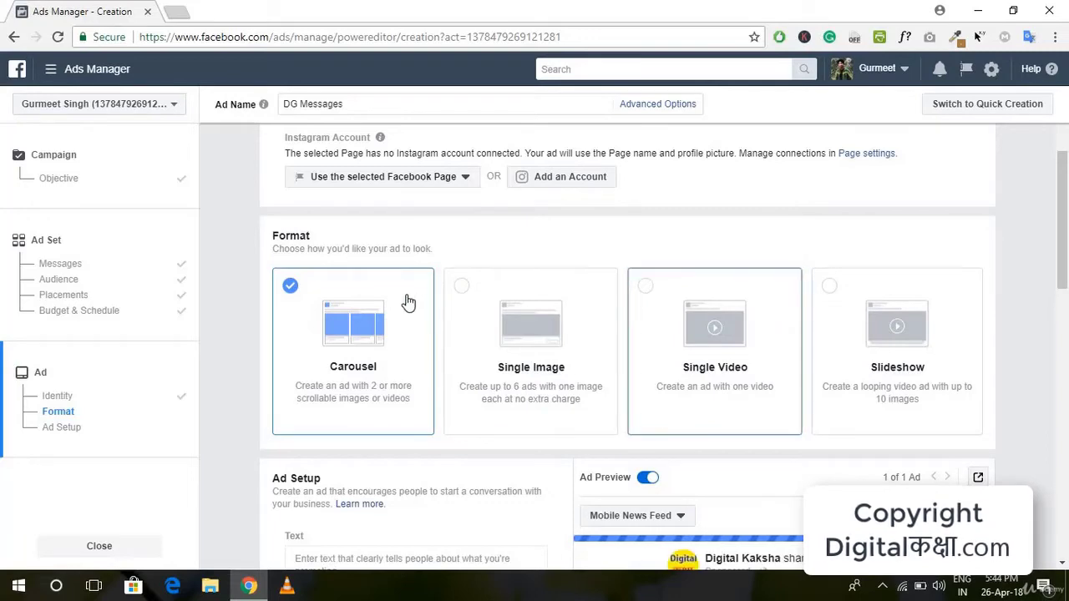
scroll(354, 284, down, 1)
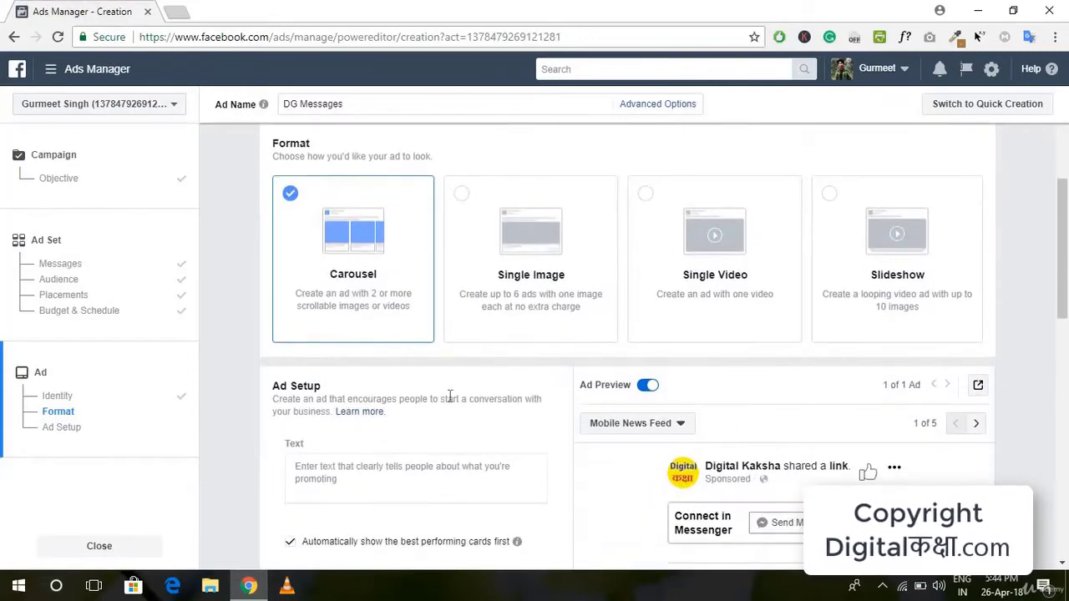
scroll(504, 418, down, 3)
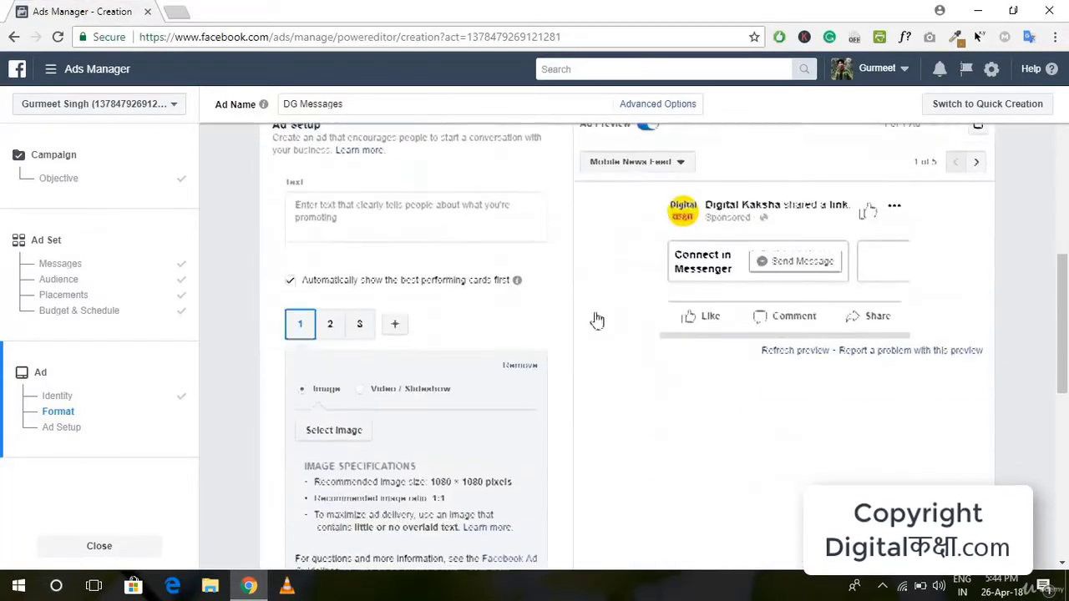
scroll(573, 406, up, 2)
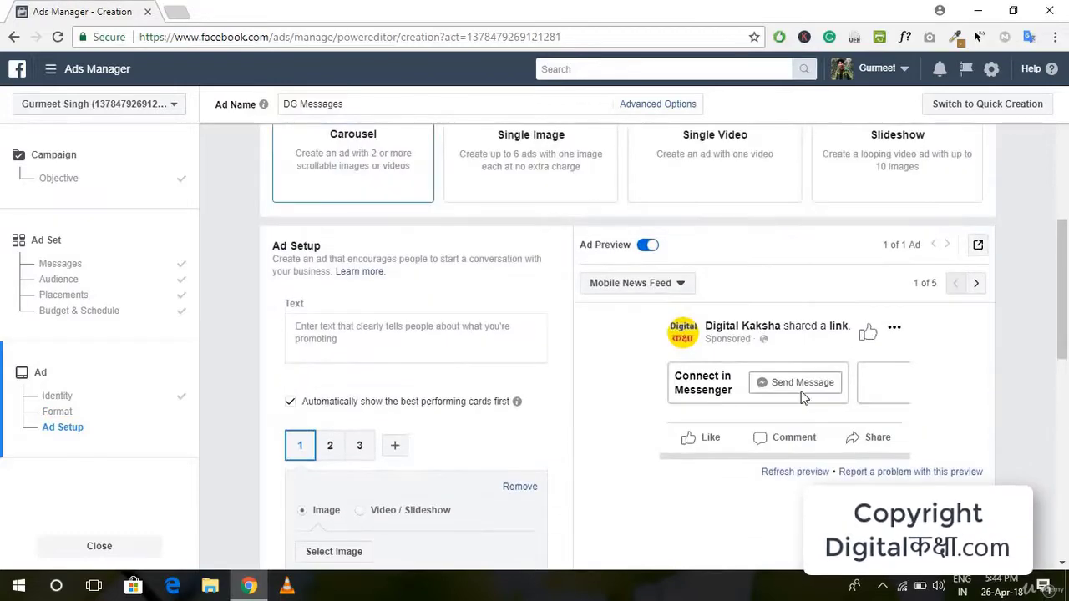
scroll(451, 413, up, 2)
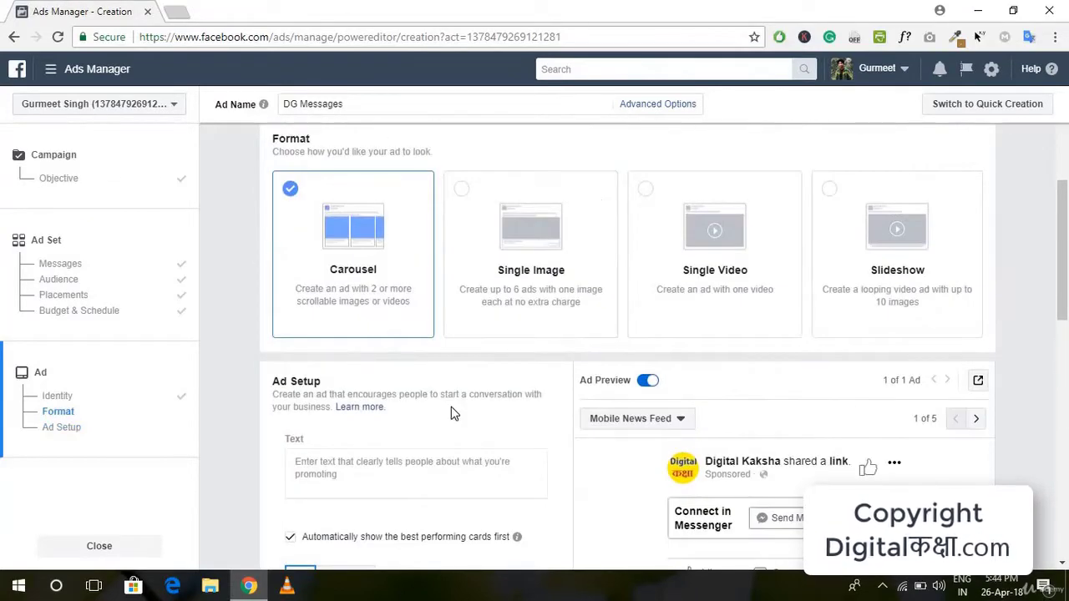
- Enter the ad text "If you want to learn Digital Marketing in Hindi, and want to earn money online"
scroll(453, 412, down, 2)
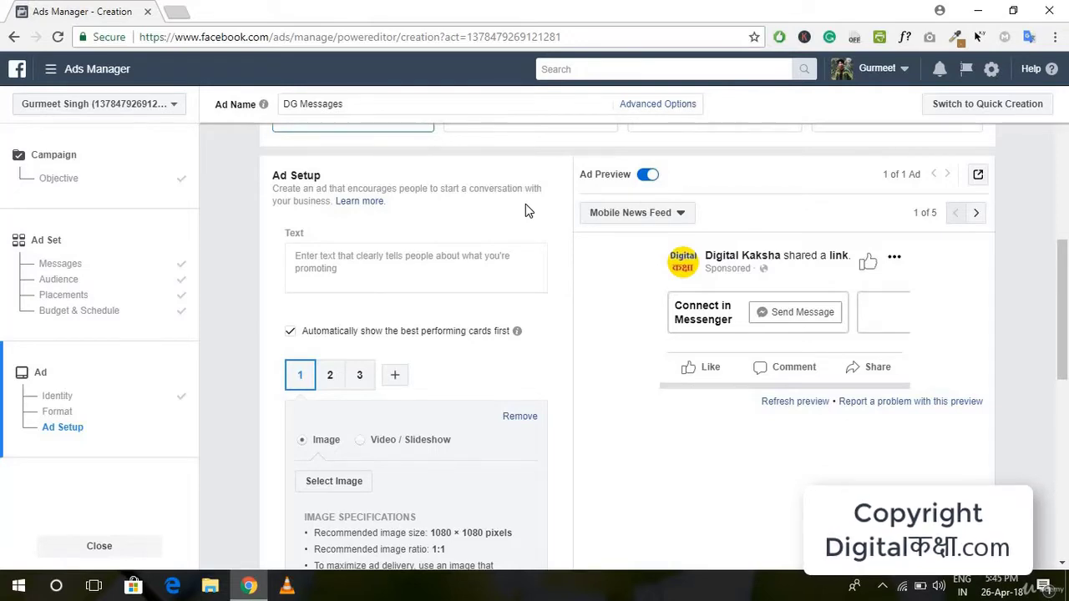
click(414, 246)
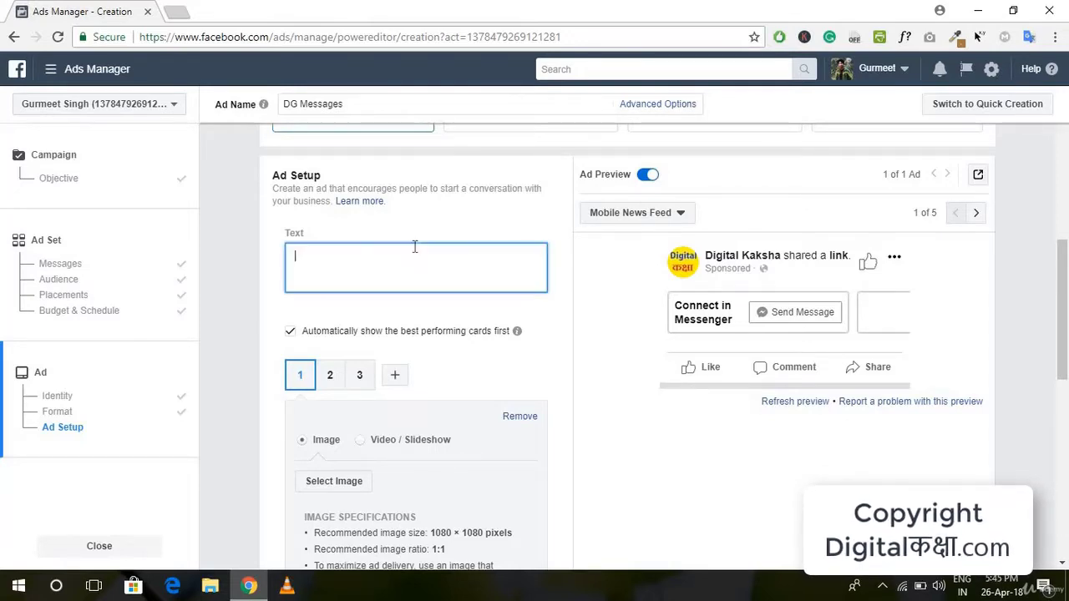
text(If you want to le)
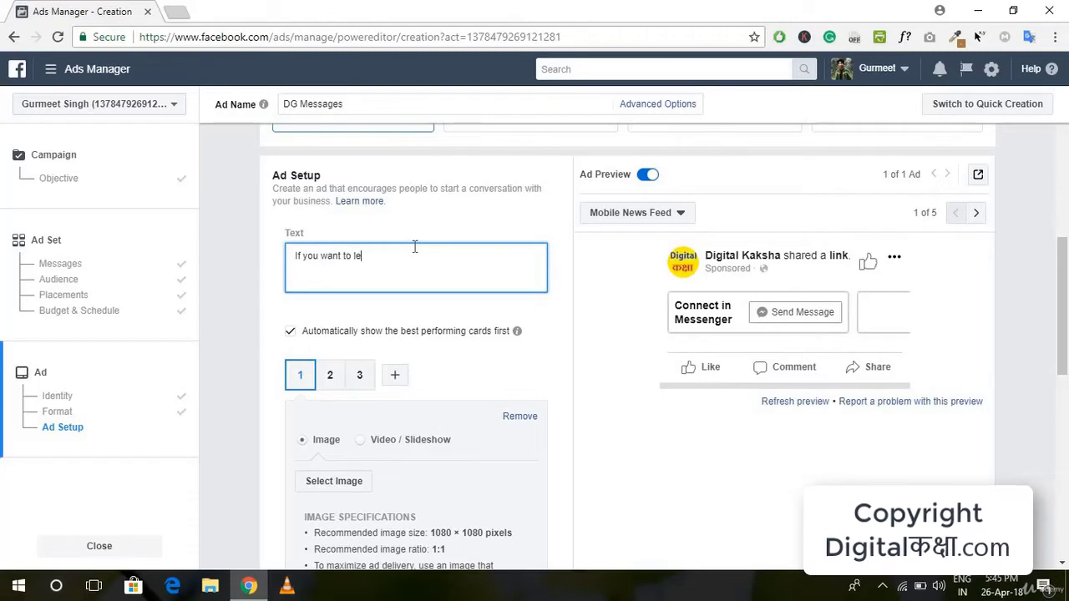
text(arn Digital Marketing in Hindi, and want)
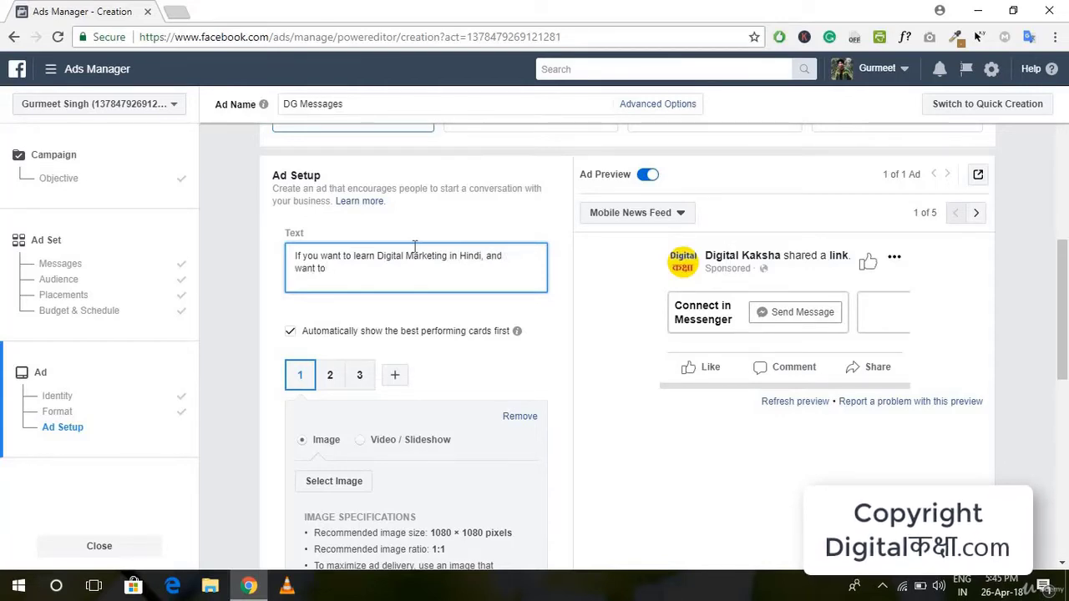
text( to)
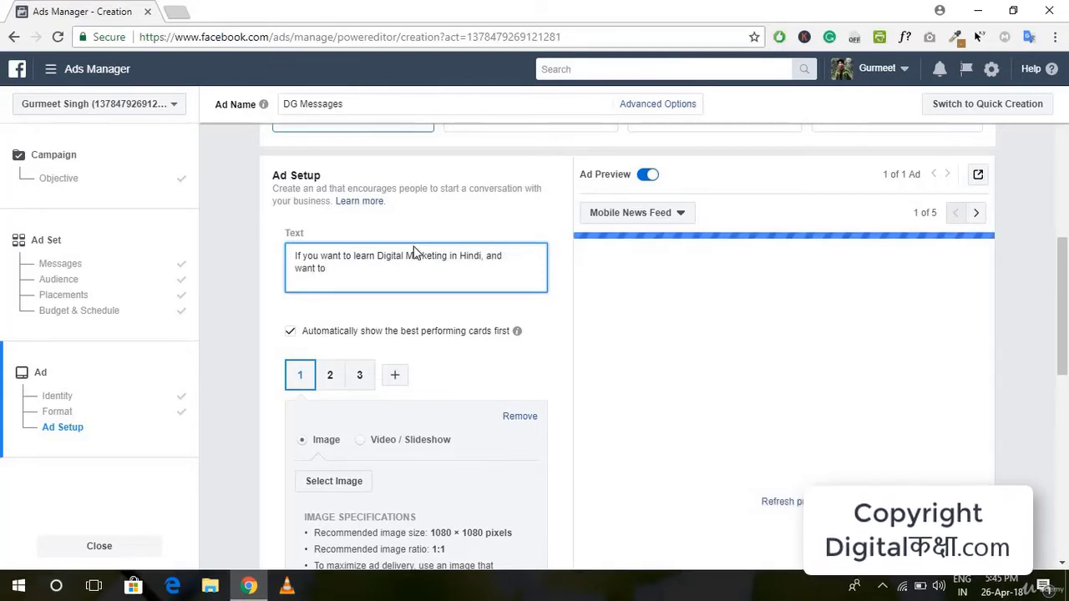
text( earn m)
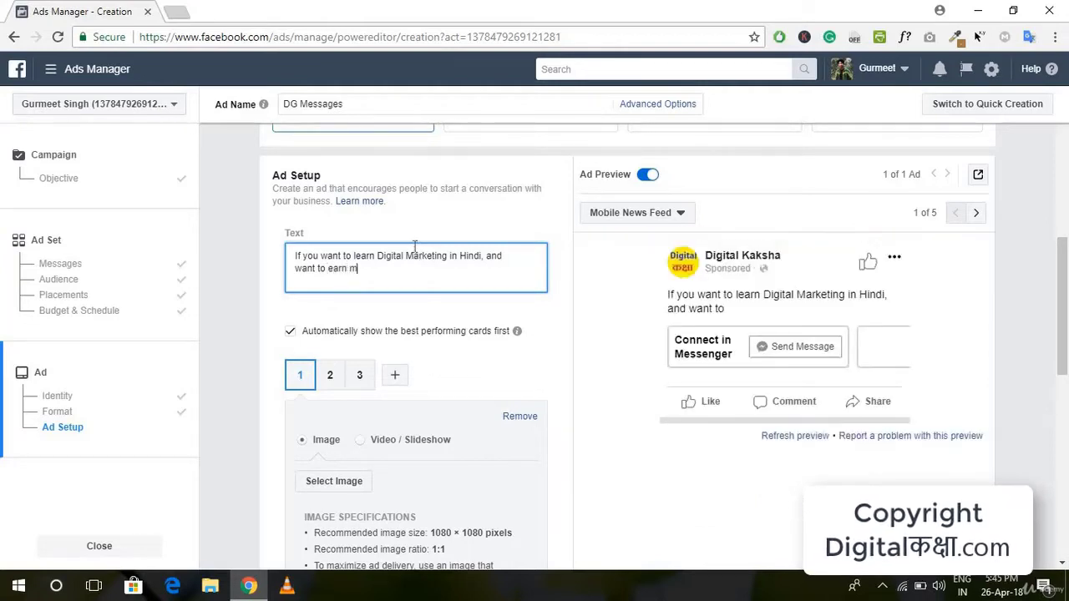
text(oney online)
- Insert the word "learn" before "earn money online" in the ad text
click(328, 268)
text(lear)
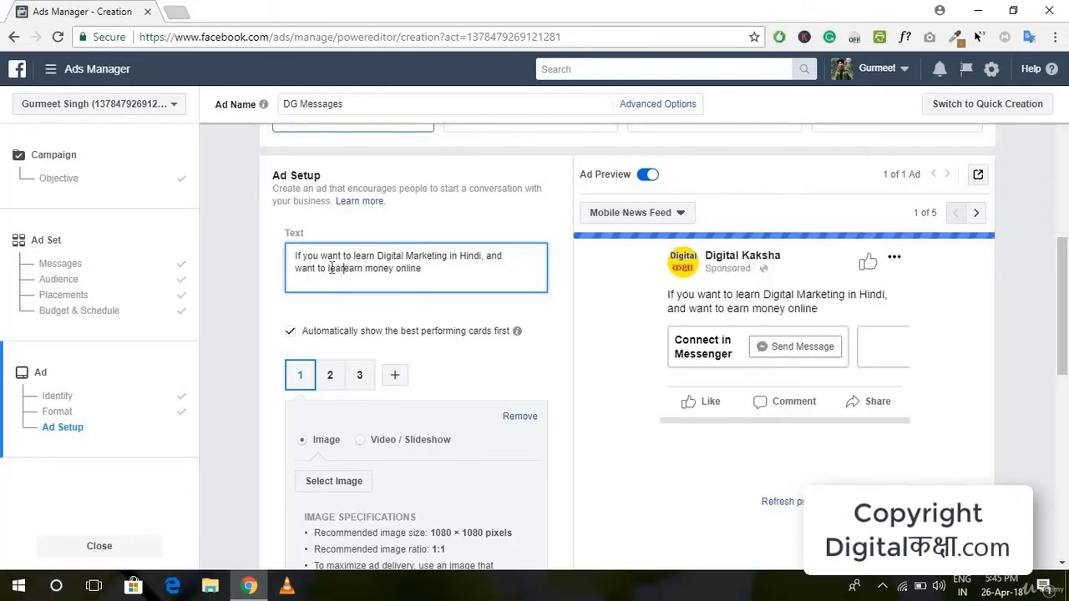
key(BackSpace)
key(BackSpace)
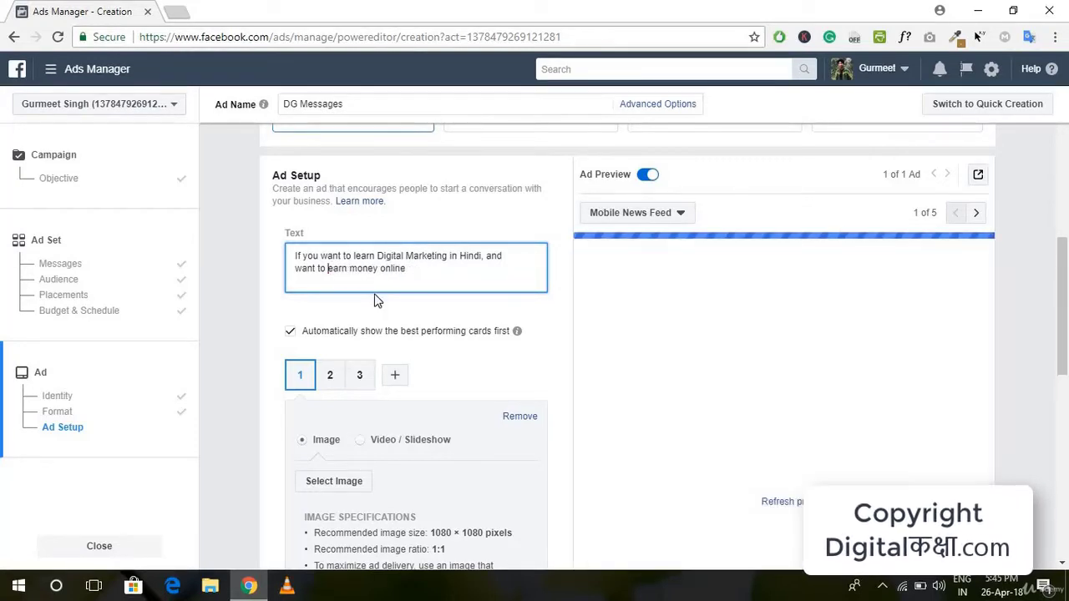
text(rn)
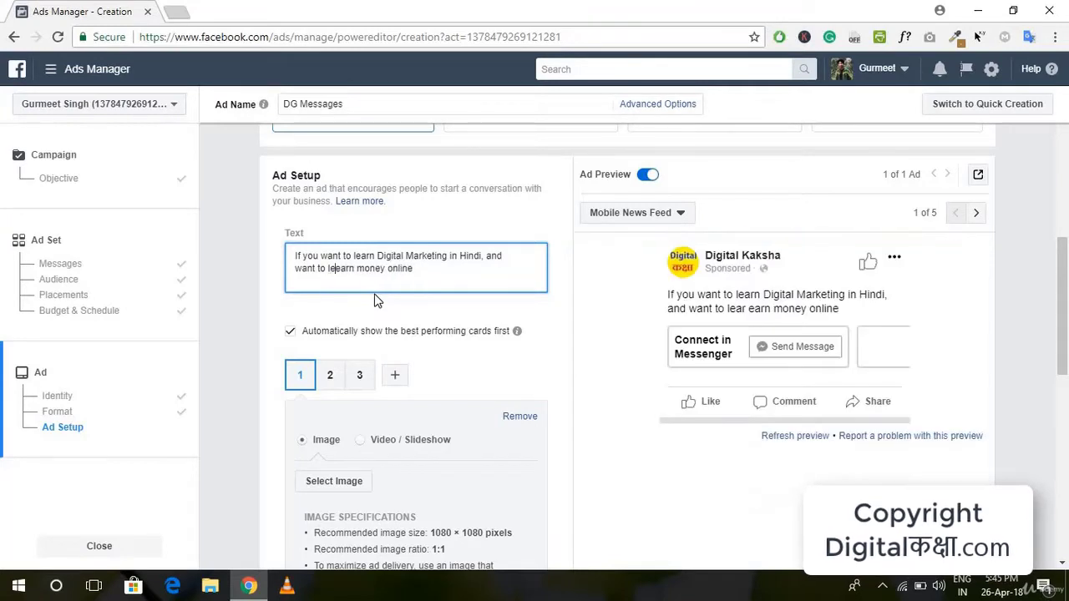
- Complete the ad text with ", then let us know." and add "Message us now!" on a new line
click(454, 265)
text(, then)
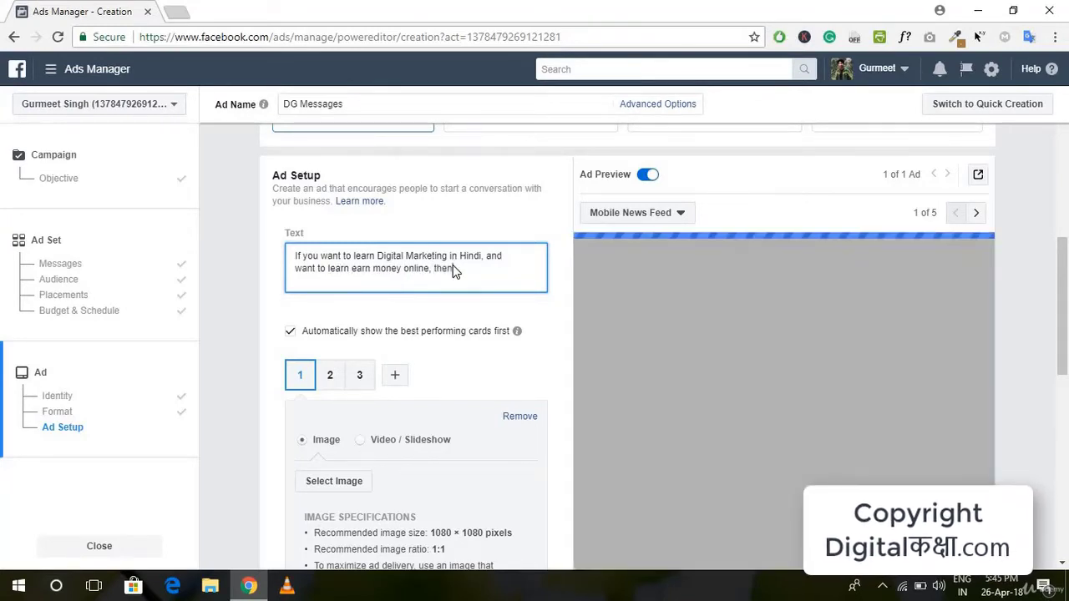
text( set us know.)
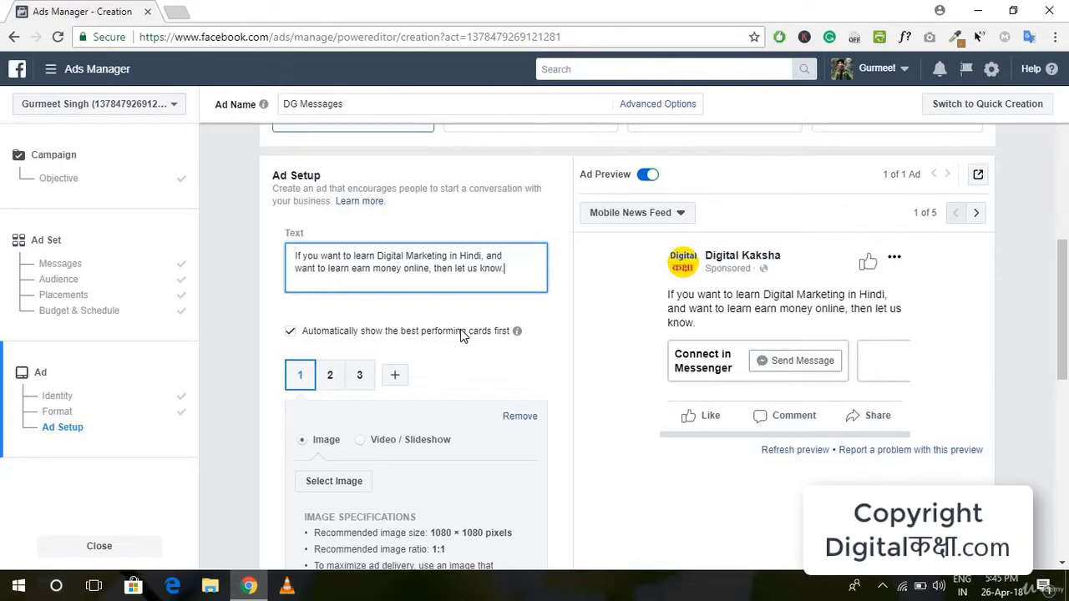
key(Return)
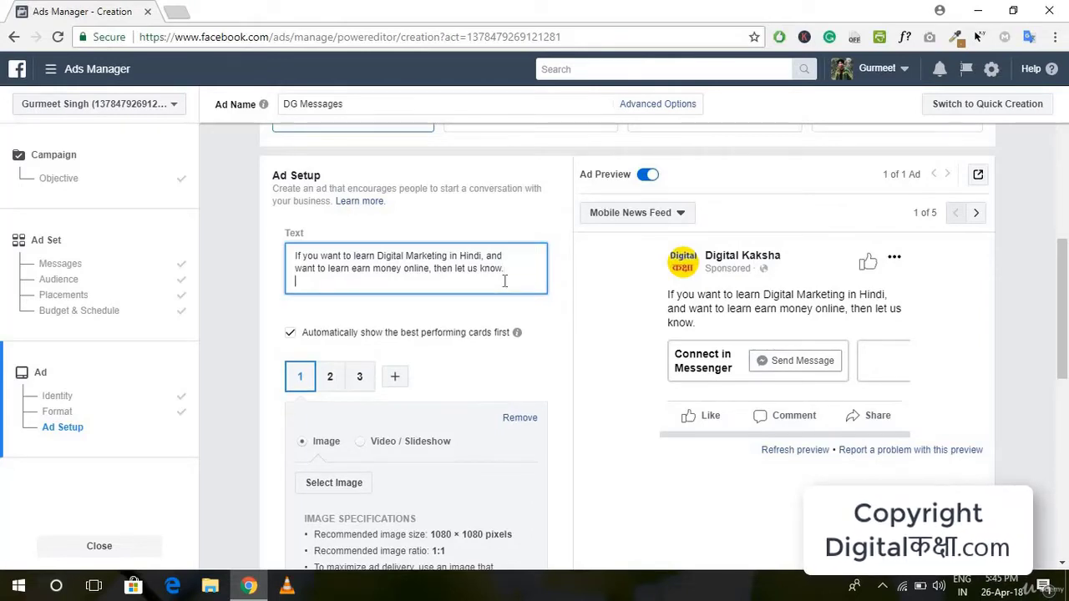
text(Message us now!)
click(493, 313)
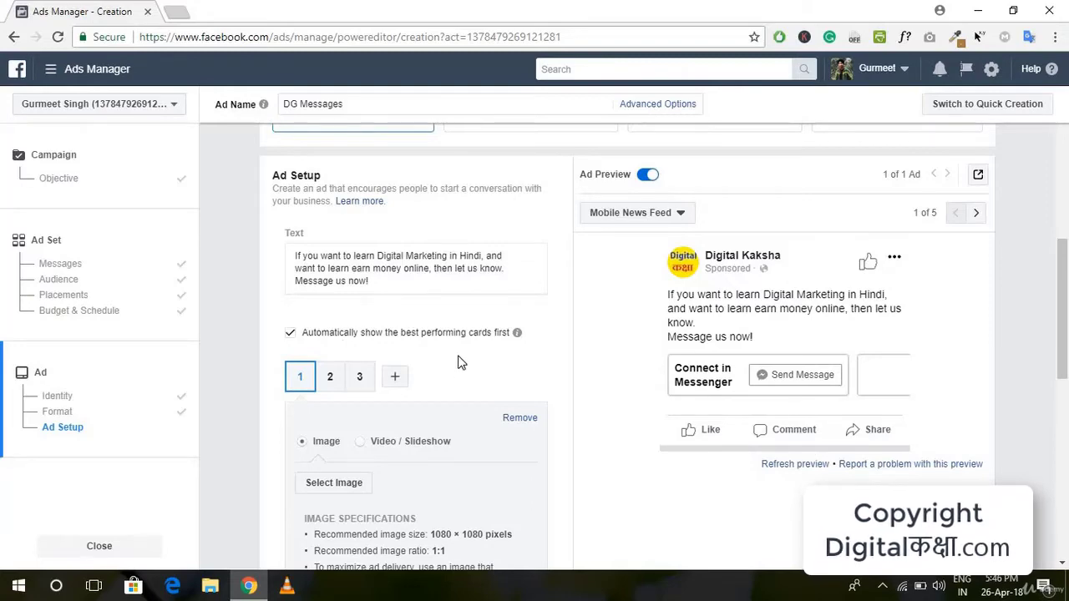
- Look over the ad setup section and view carousel cards 2 and 3
scroll(401, 334, up, 1)
scroll(409, 398, down, 1)
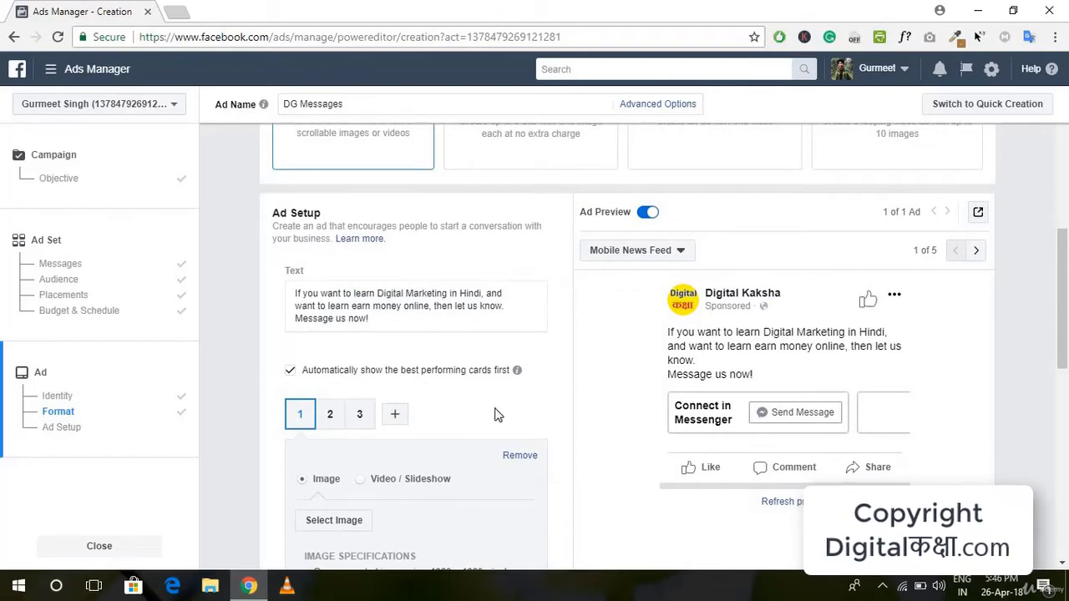
scroll(329, 391, down, 1)
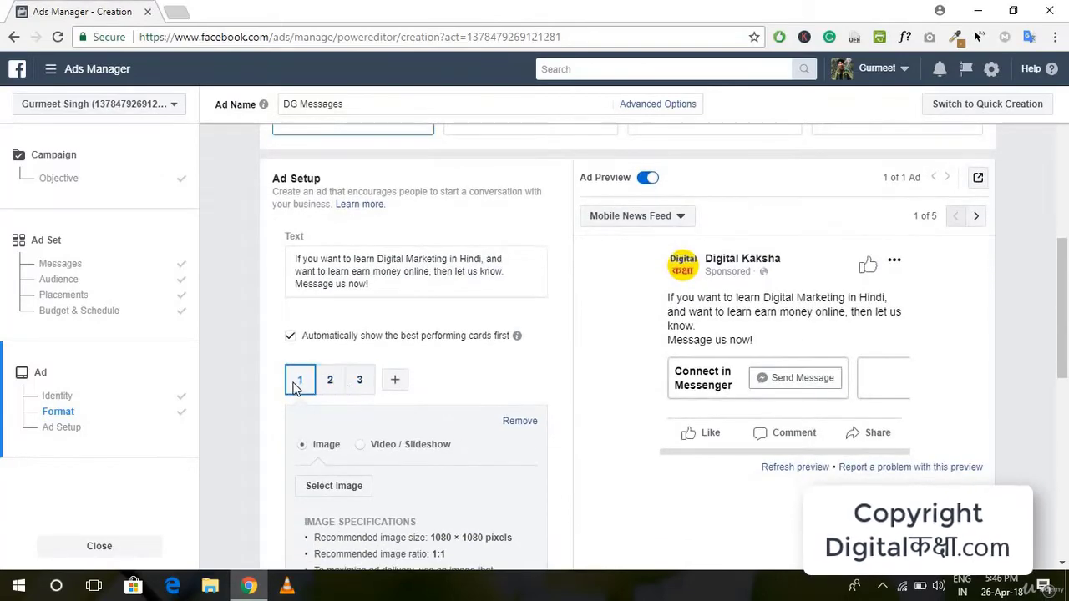
click(330, 384)
click(366, 386)
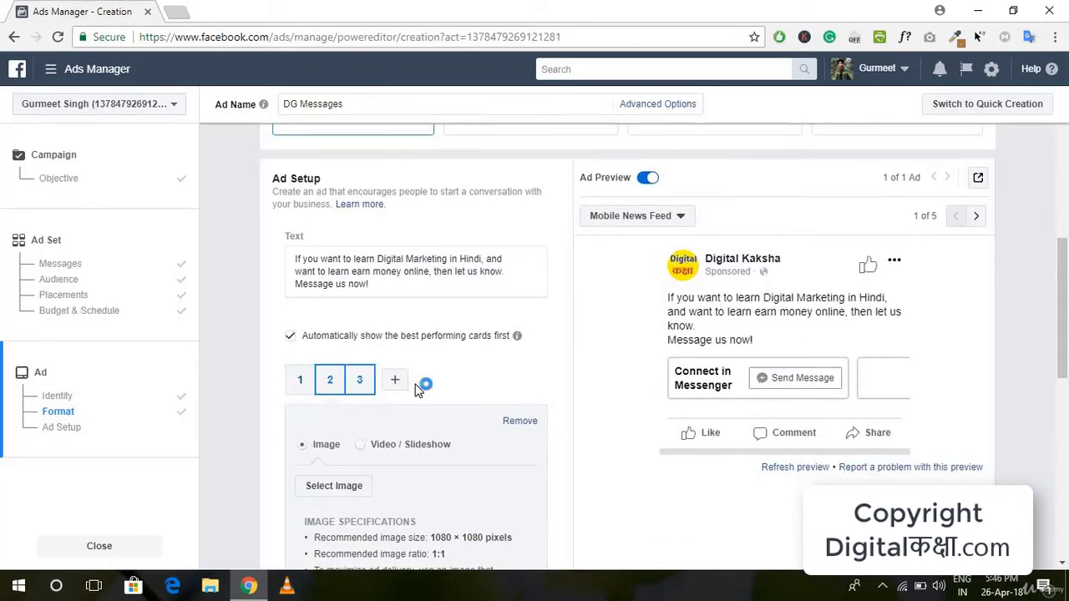
- Add three extra cards to the carousel and remove them again
click(398, 383)
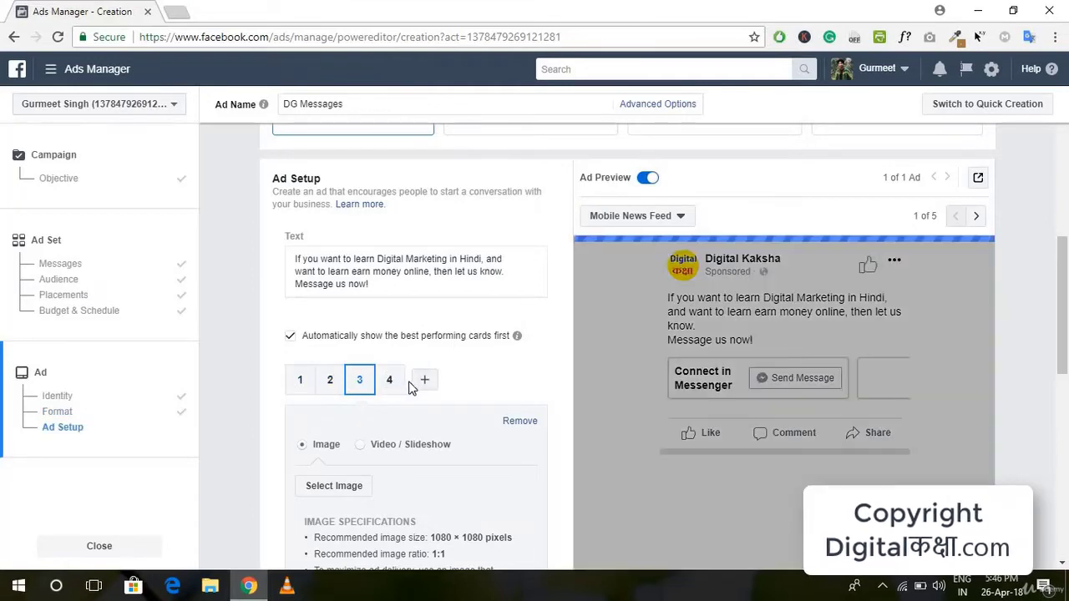
click(420, 383)
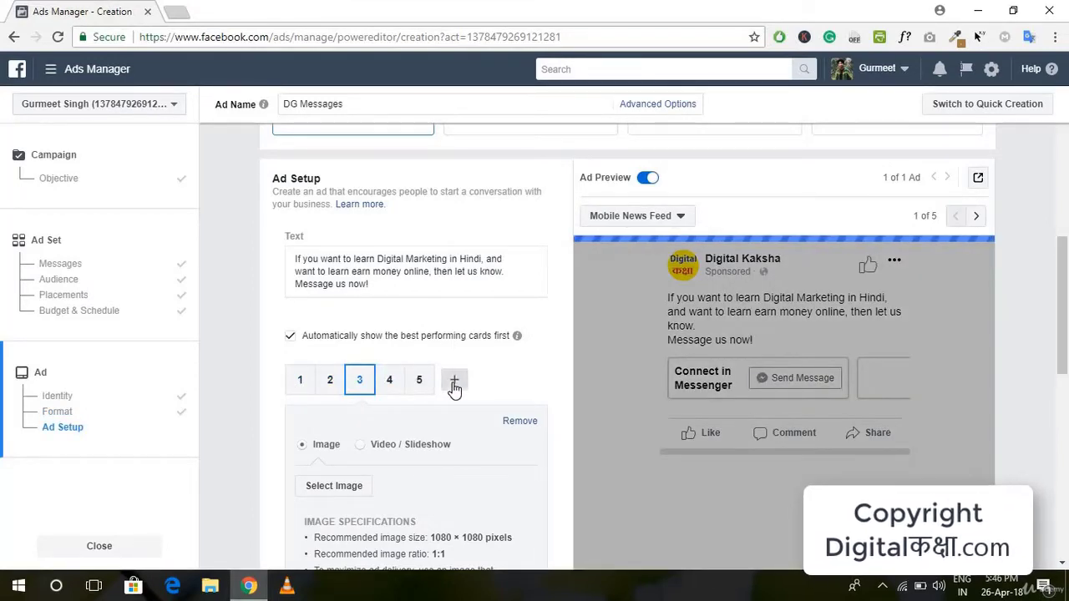
click(455, 382)
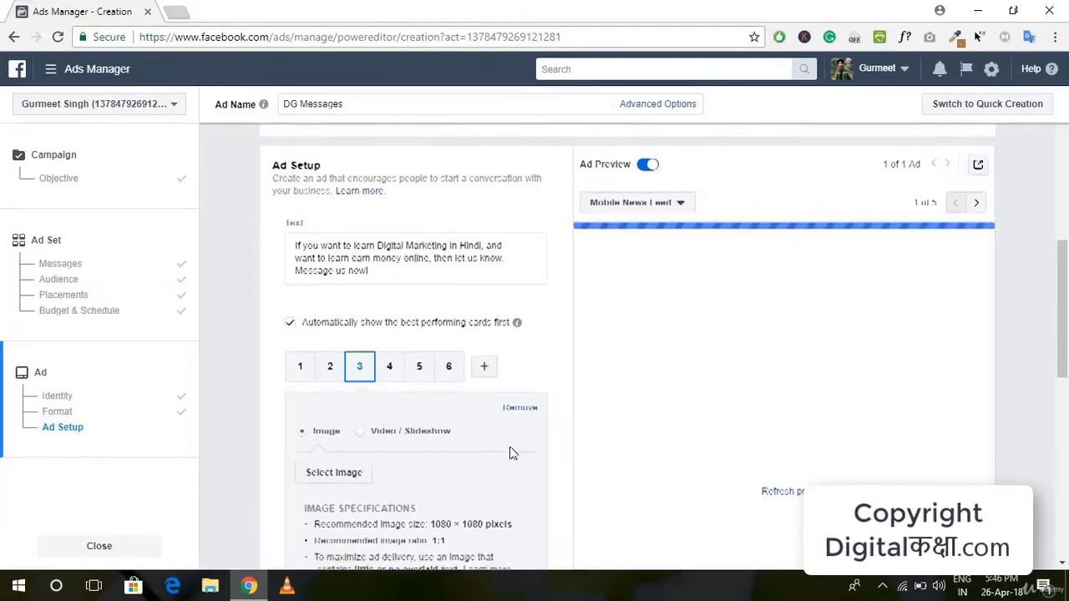
click(519, 389)
click(531, 393)
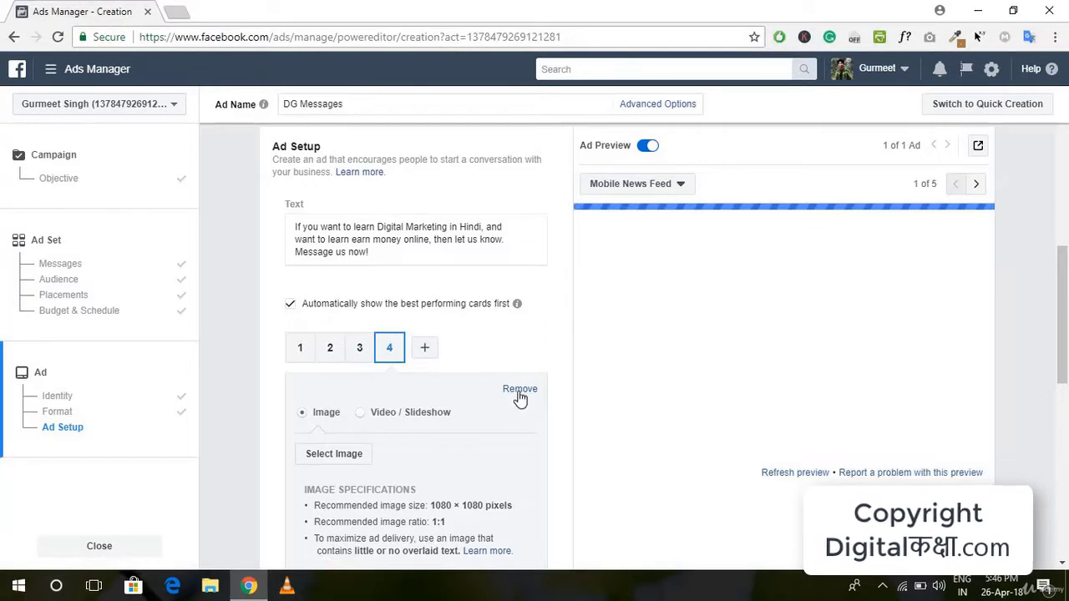
click(520, 390)
- Go through carousel cards 1 to 3 and examine card 1's image specifications, headline and description fields
click(301, 351)
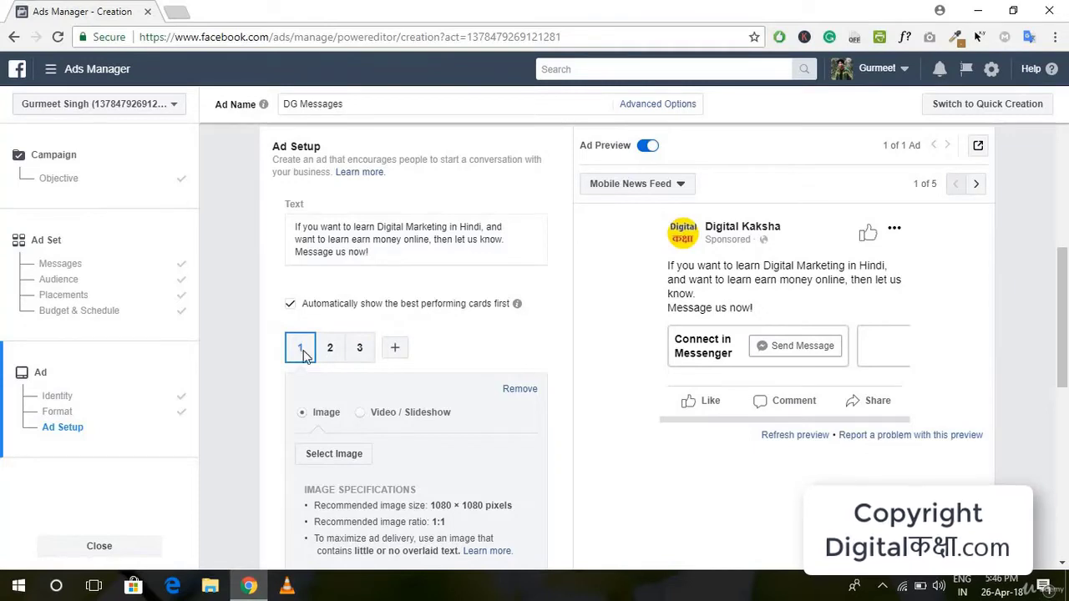
click(338, 357)
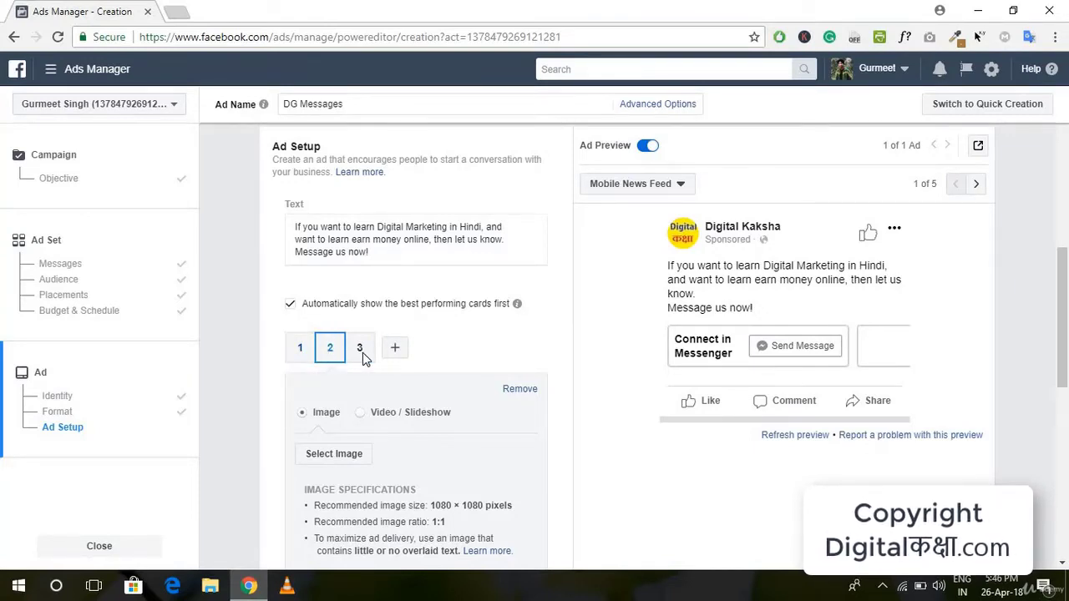
click(361, 354)
click(308, 357)
scroll(669, 251, down, 1)
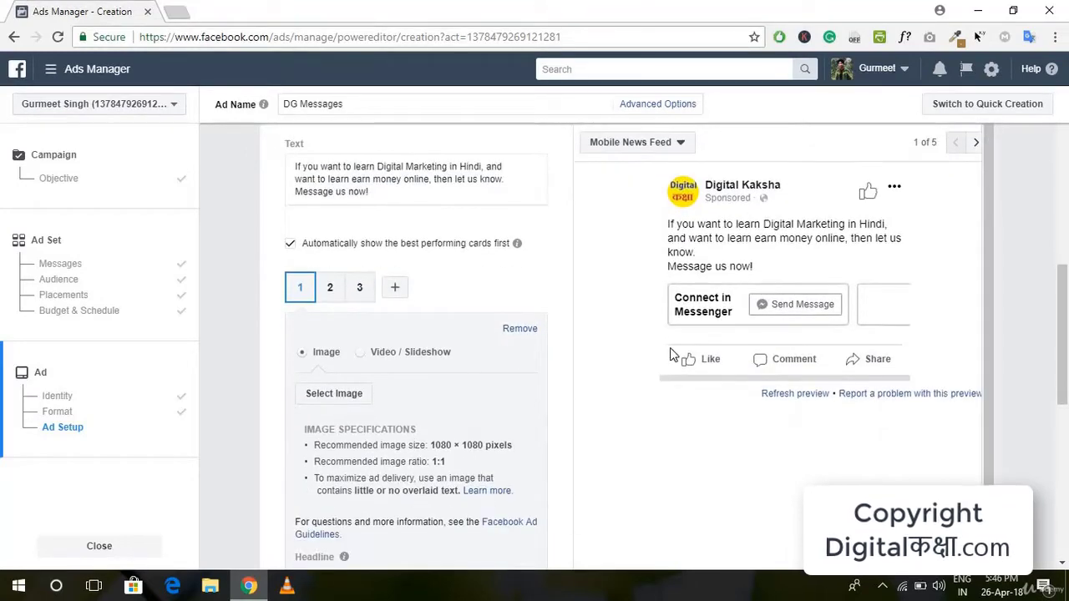
scroll(659, 348, down, 1)
scroll(339, 412, down, 1)
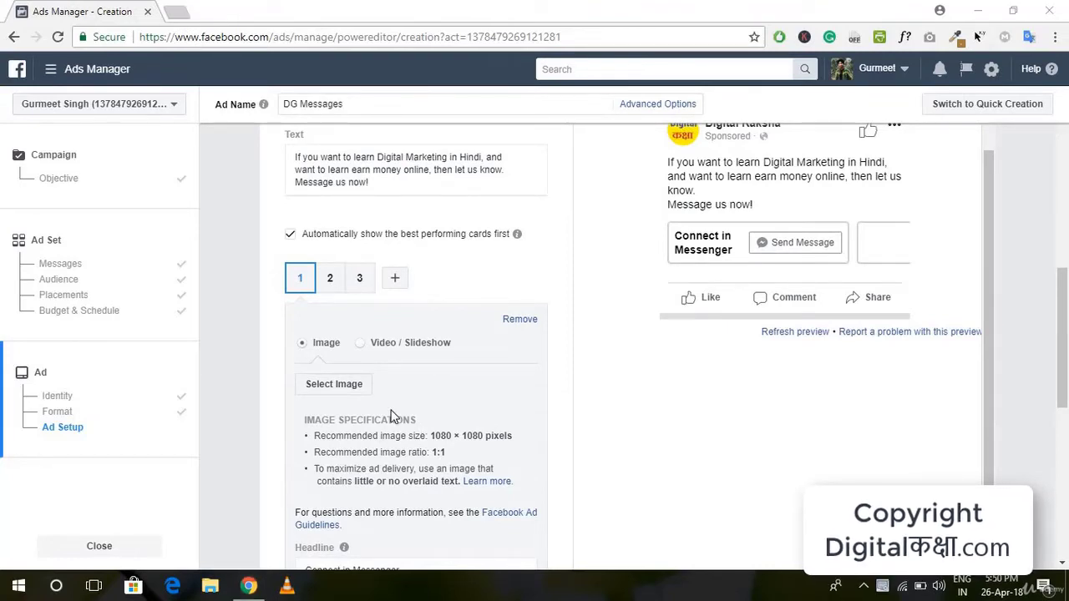
scroll(326, 274, down, 1)
click(301, 254)
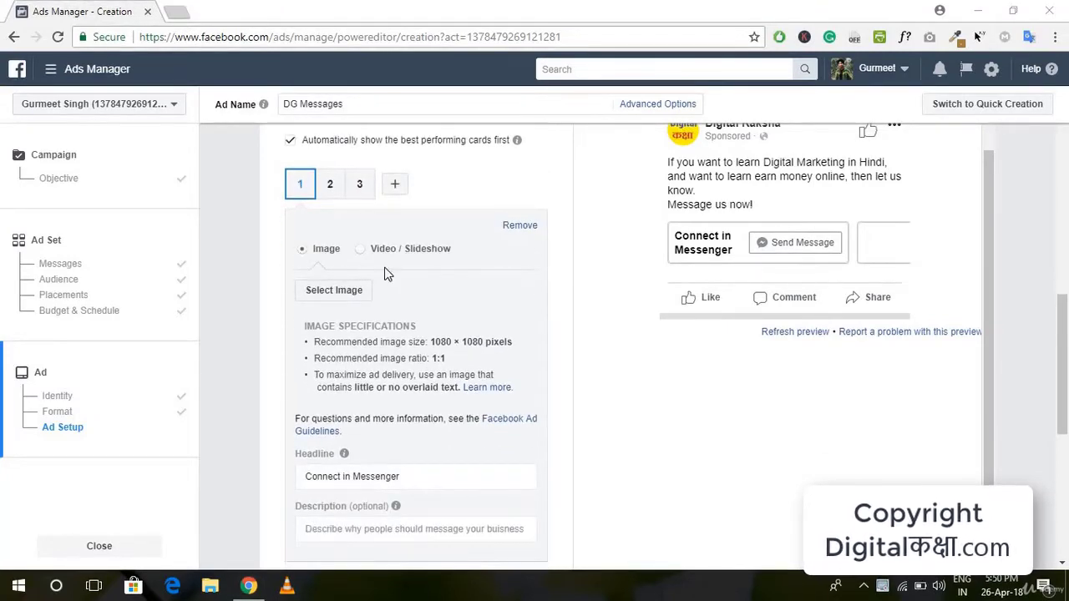
- Switch card 1 to Video / Slideshow, review the video specifications, open the slideshow creator and dismiss its music tip
click(361, 252)
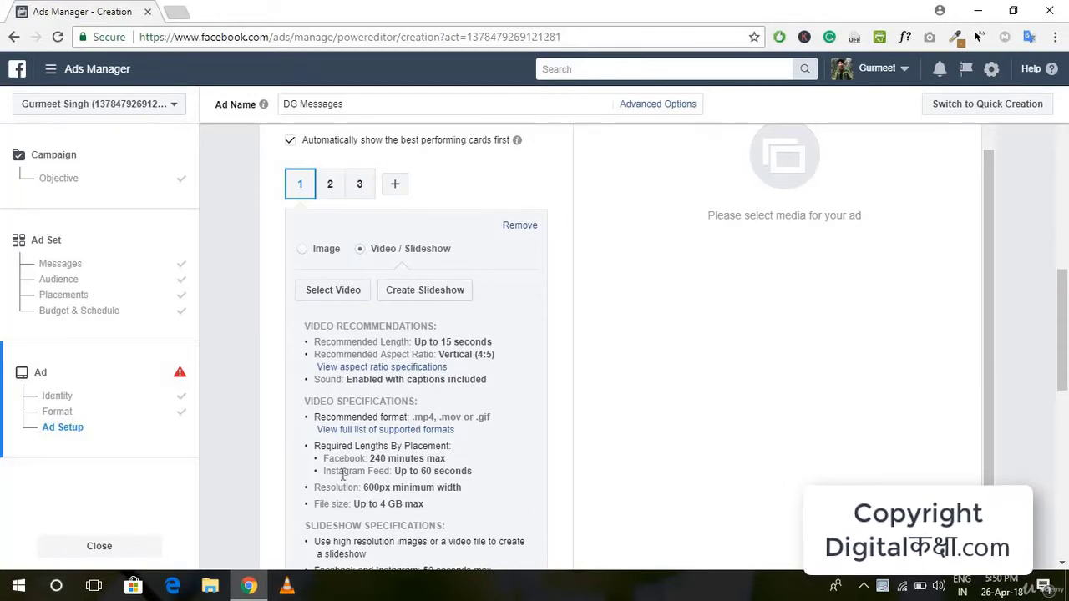
scroll(465, 526, down, 1)
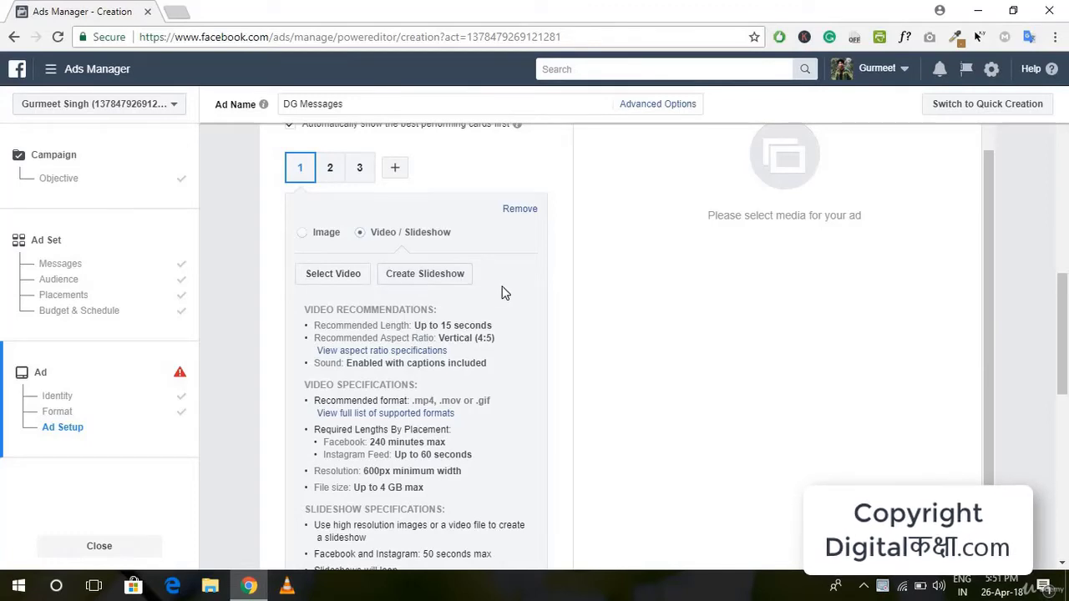
click(463, 278)
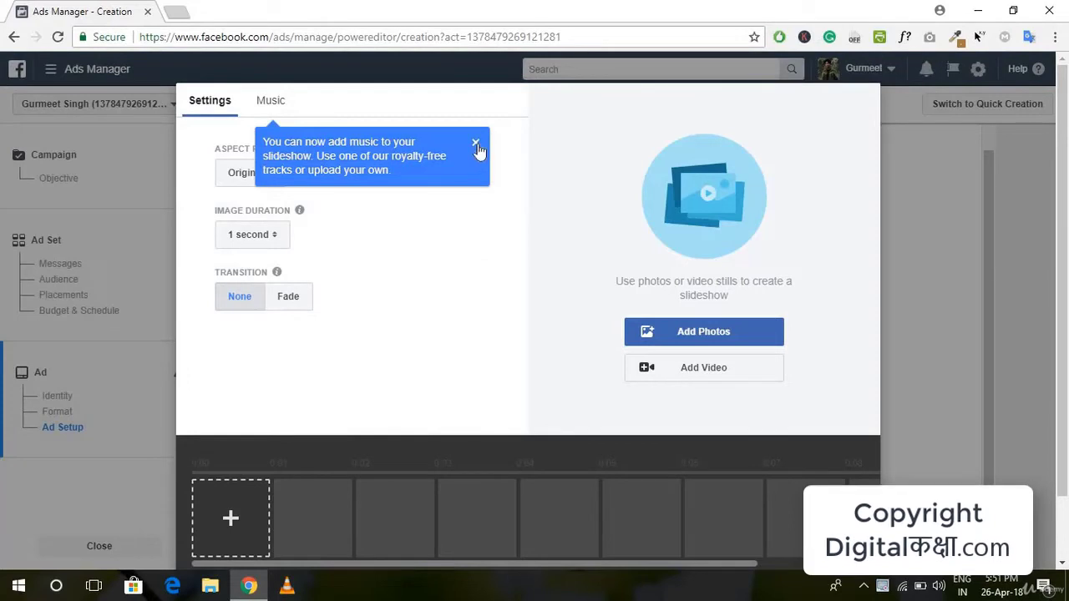
click(475, 143)
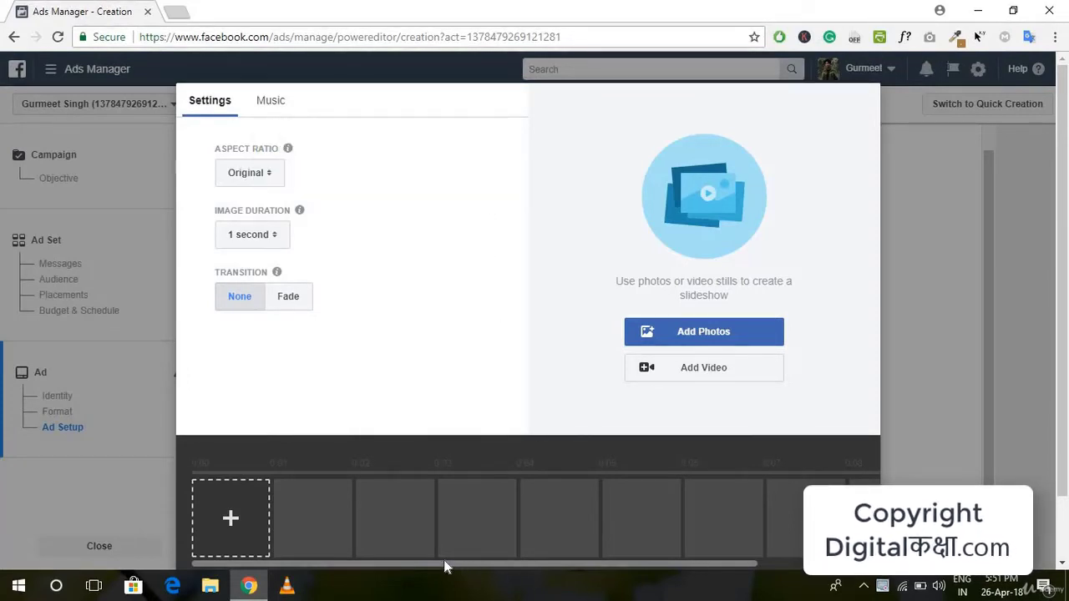
- Examine the slideshow creator's settings and timeline, and cancel it without creating a slideshow
scroll(467, 526, down, 1)
triple_click(493, 491)
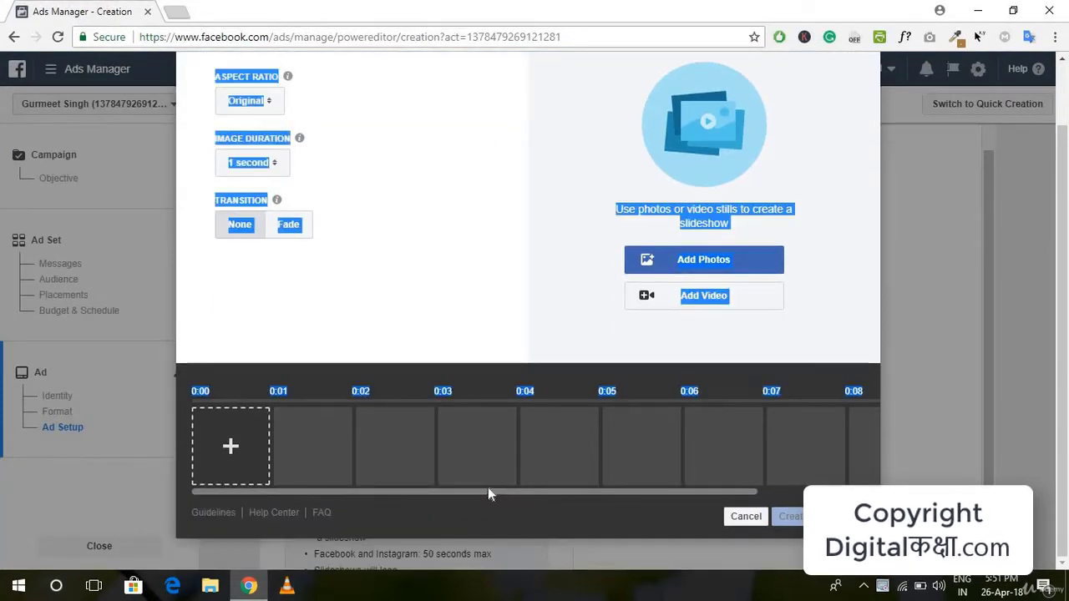
scroll(502, 494, right, 2)
scroll(764, 421, left, 2)
scroll(436, 199, up, 1)
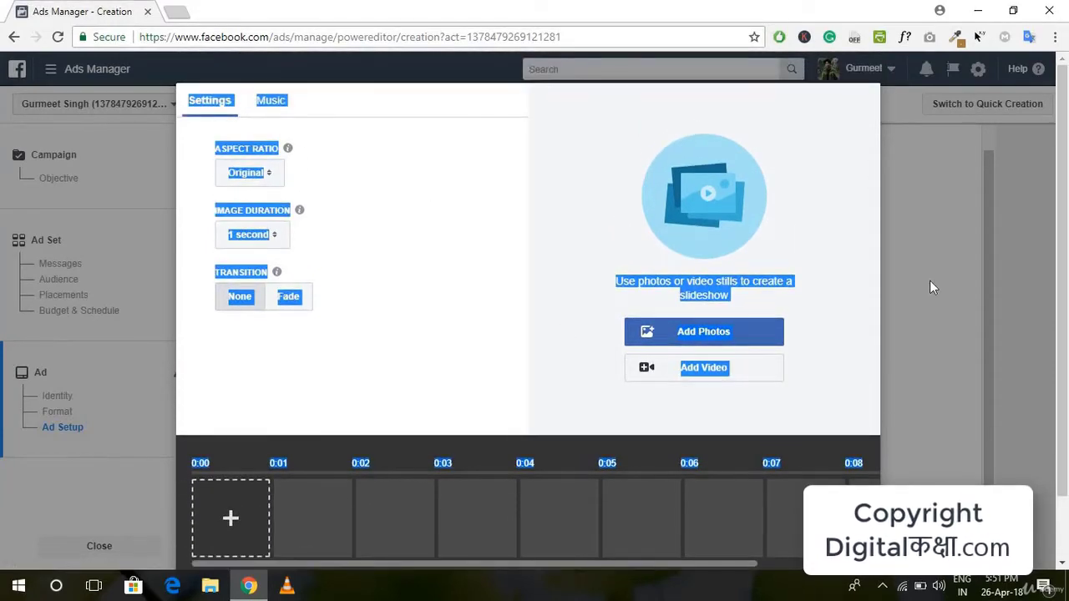
click(929, 287)
scroll(745, 530, down, 1)
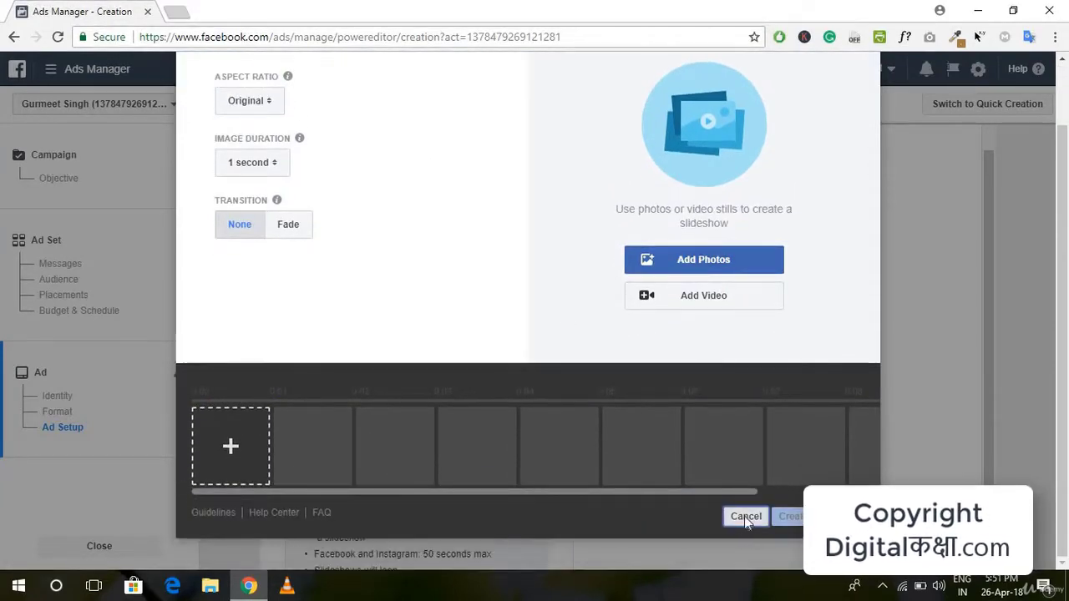
click(745, 517)
- Set card 1's media type back to Image and look over its image specifications and text fields
scroll(393, 334, up, 2)
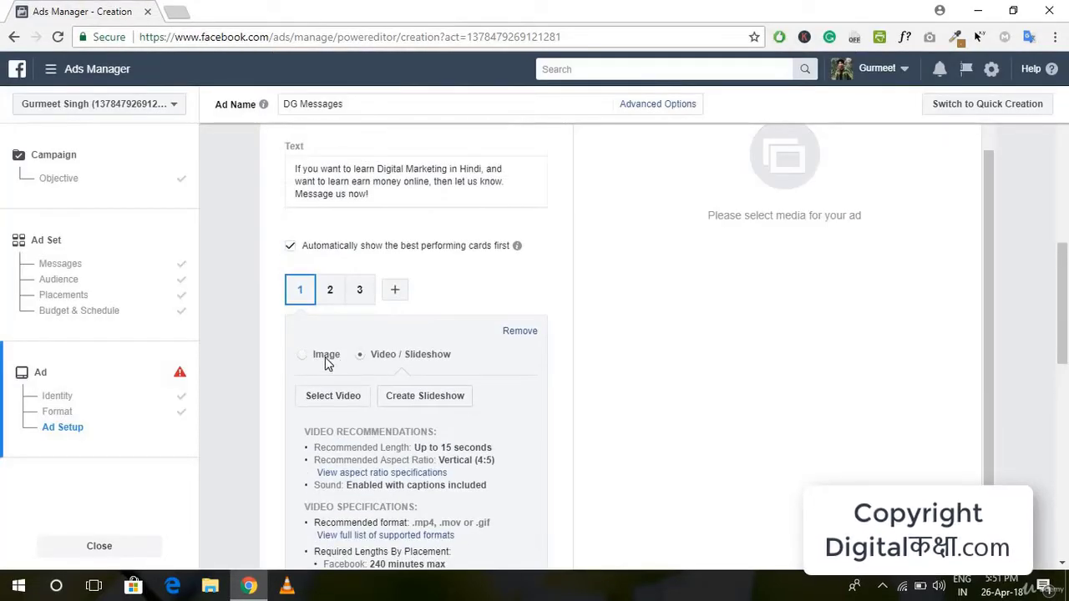
click(326, 360)
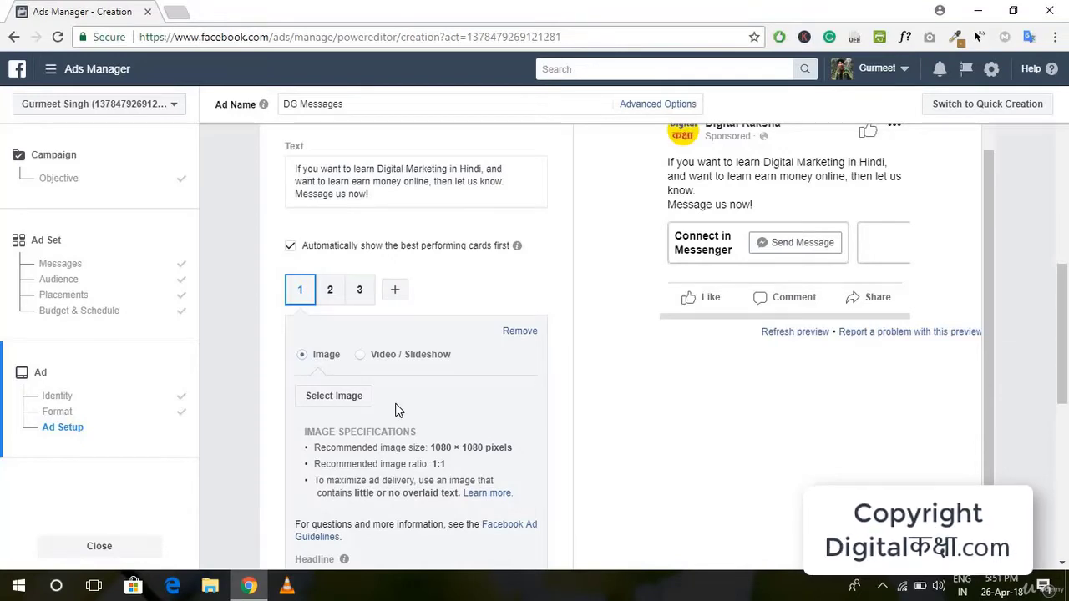
scroll(397, 410, down, 1)
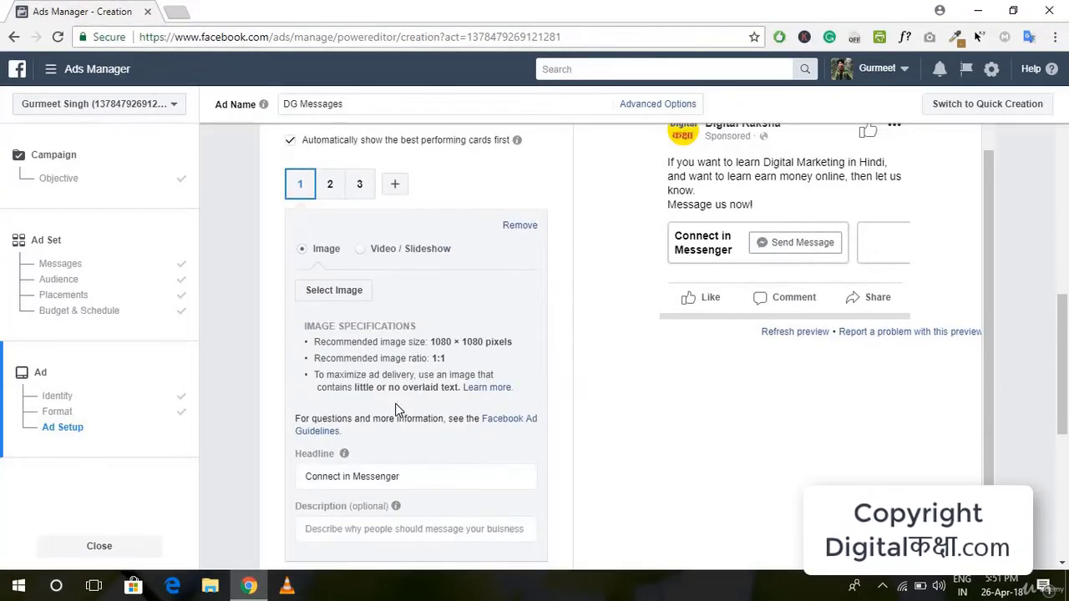
scroll(360, 321, up, 1)
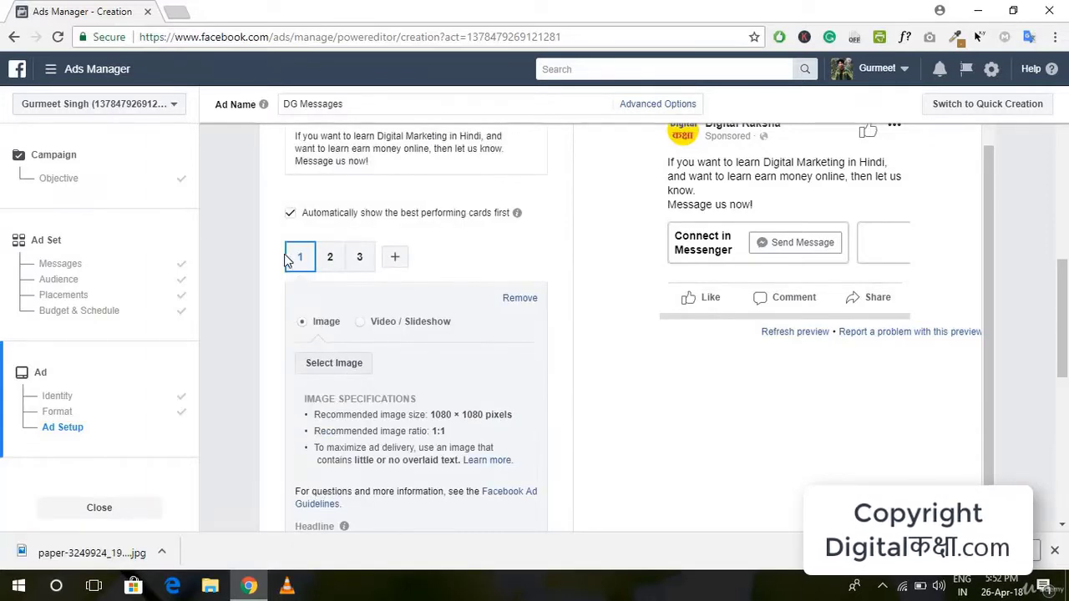
- Upload paper-3249924_1920 from the Downloads folder and confirm it as card 1's image
click(364, 367)
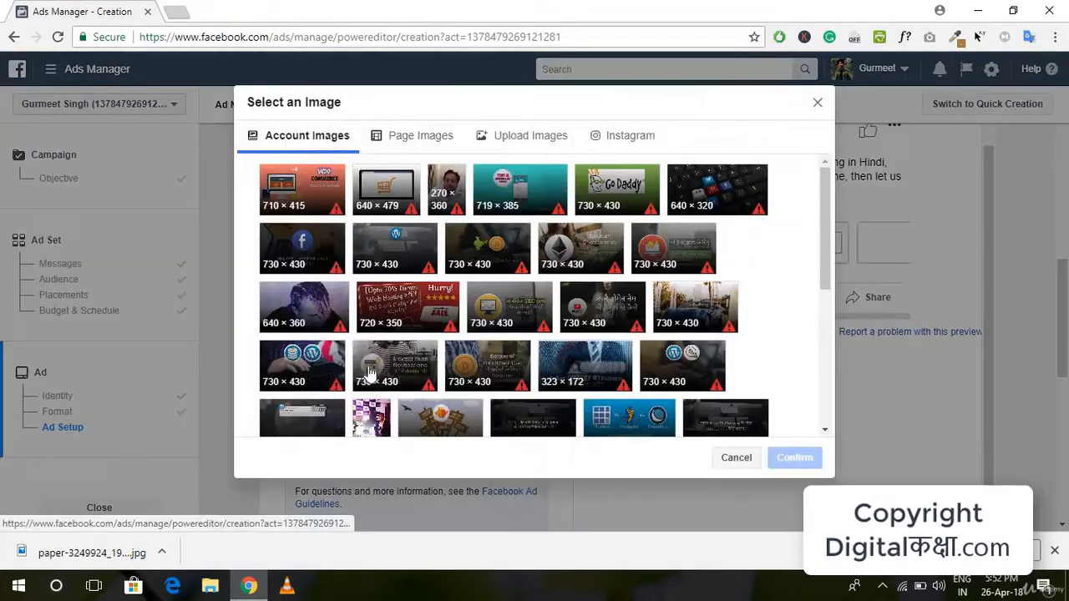
click(551, 138)
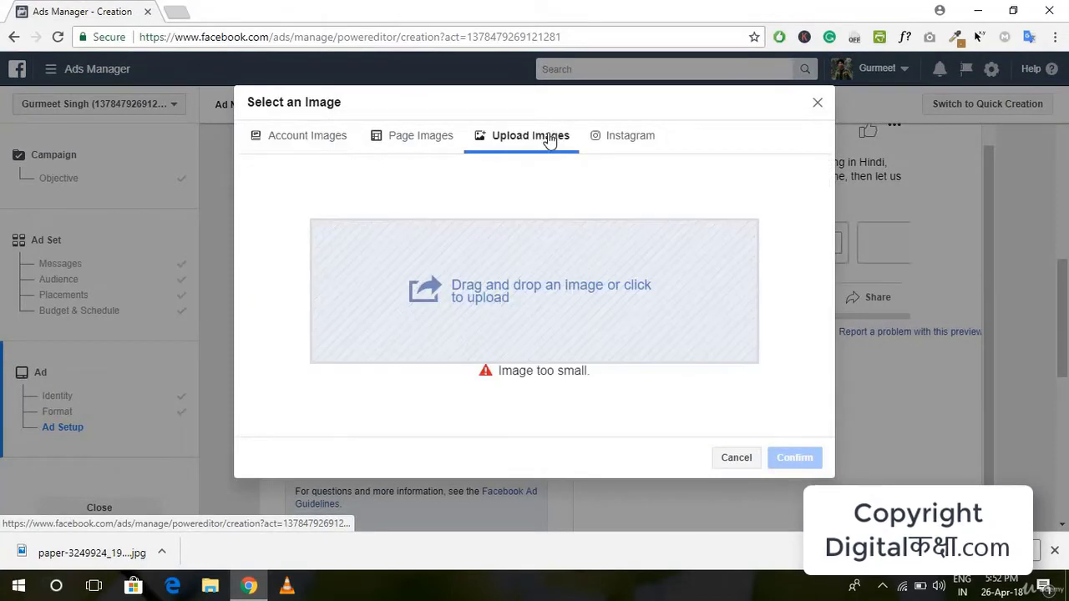
click(492, 308)
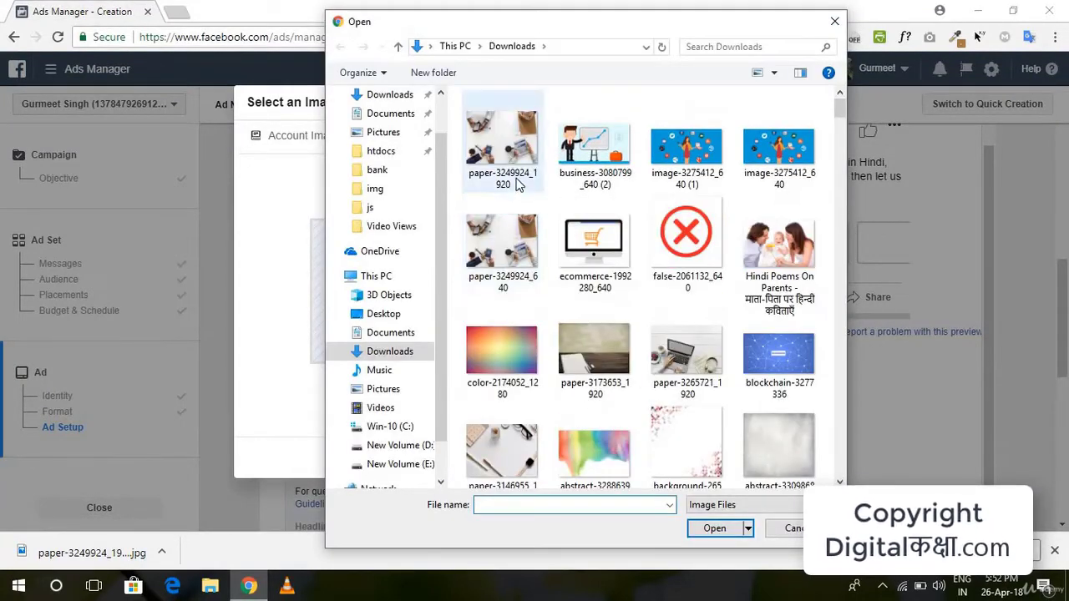
click(509, 173)
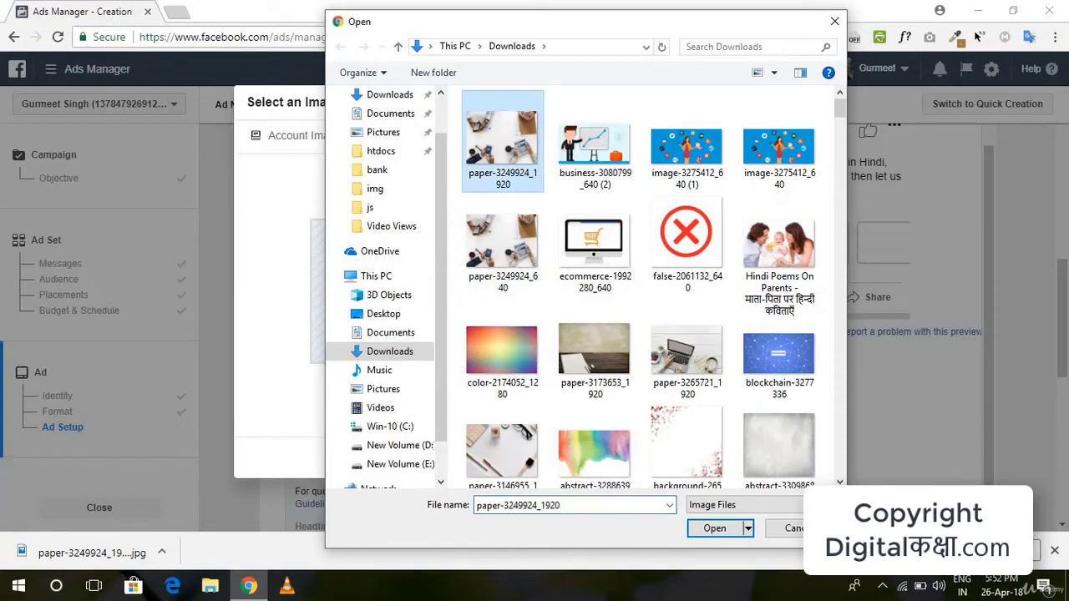
click(714, 528)
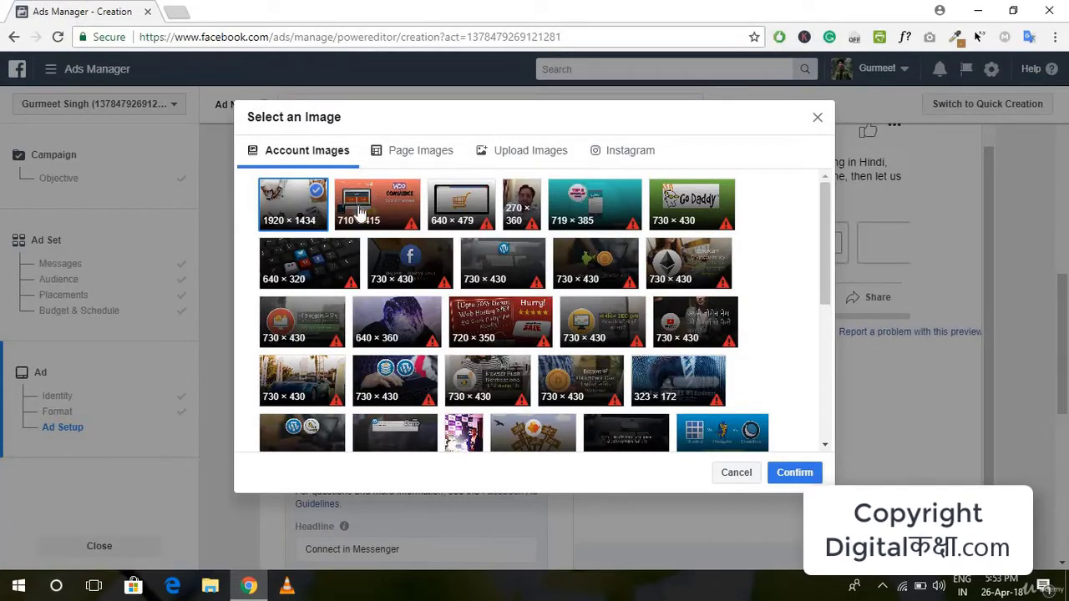
click(798, 474)
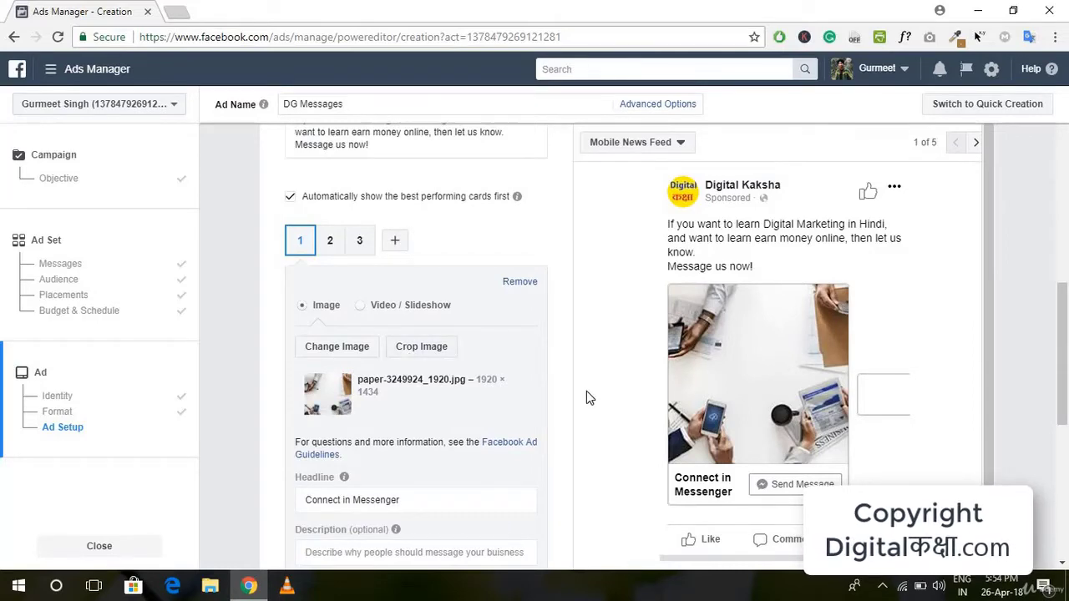
- Examine card 1's headline, description and call-to-action fields alongside the ad preview
scroll(586, 391, down, 1)
scroll(419, 479, down, 1)
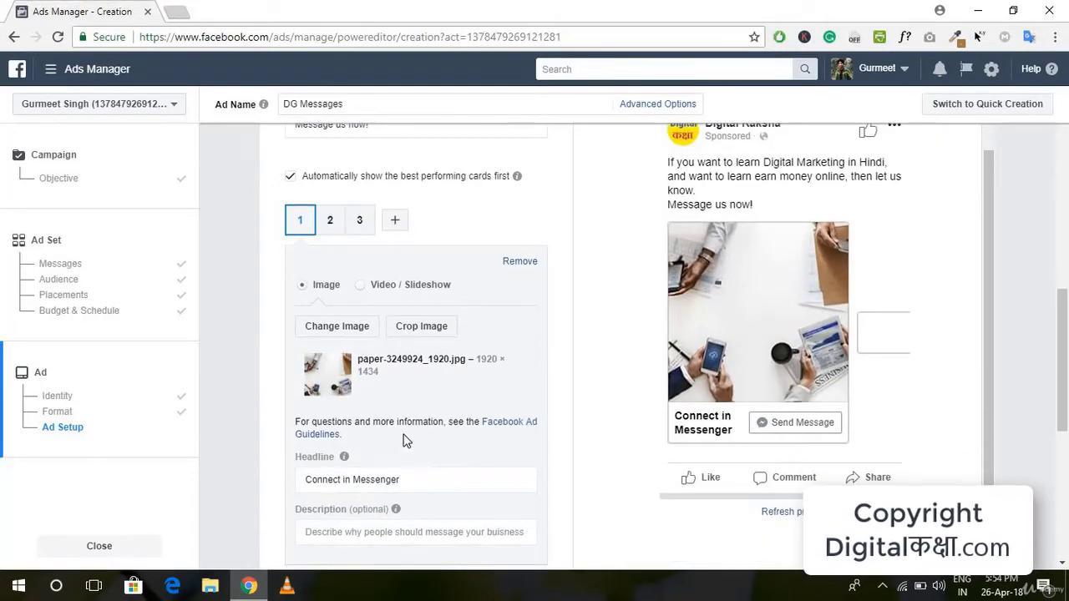
scroll(475, 400, down, 1)
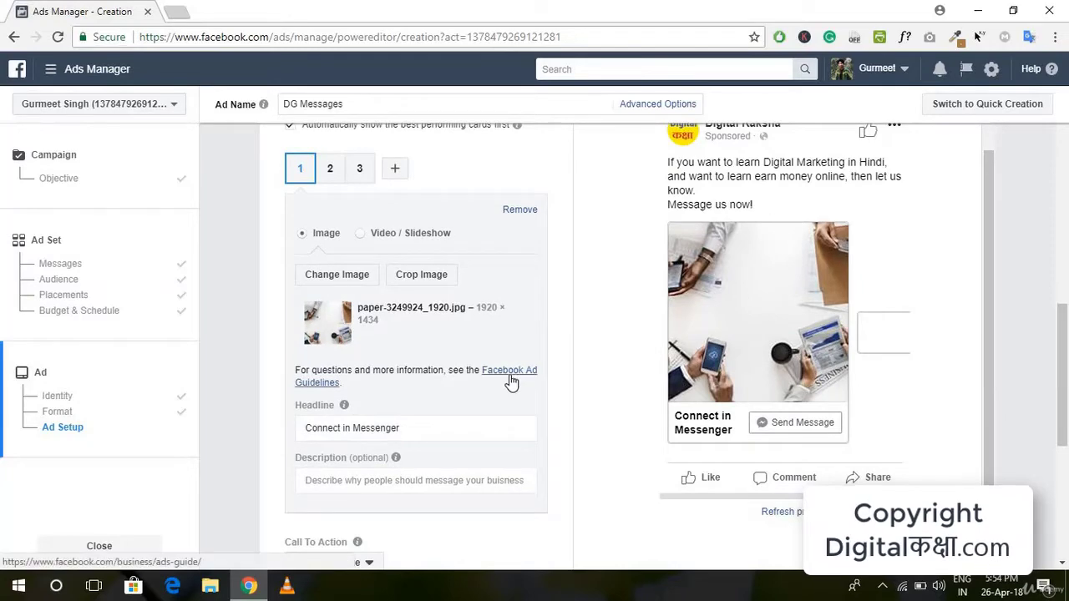
scroll(496, 397, down, 1)
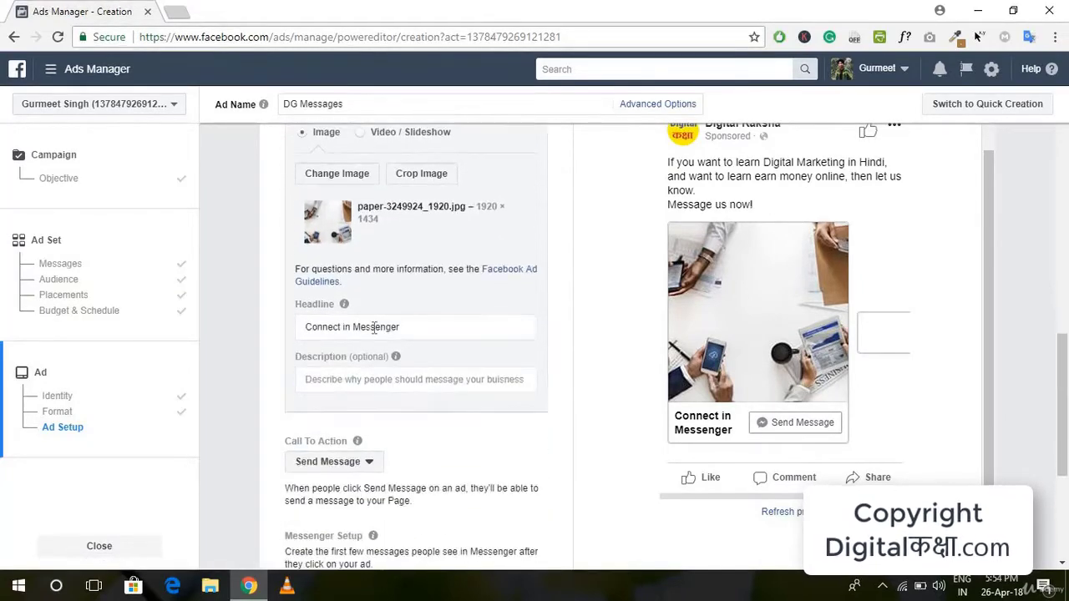
click(435, 327)
scroll(434, 327, up, 1)
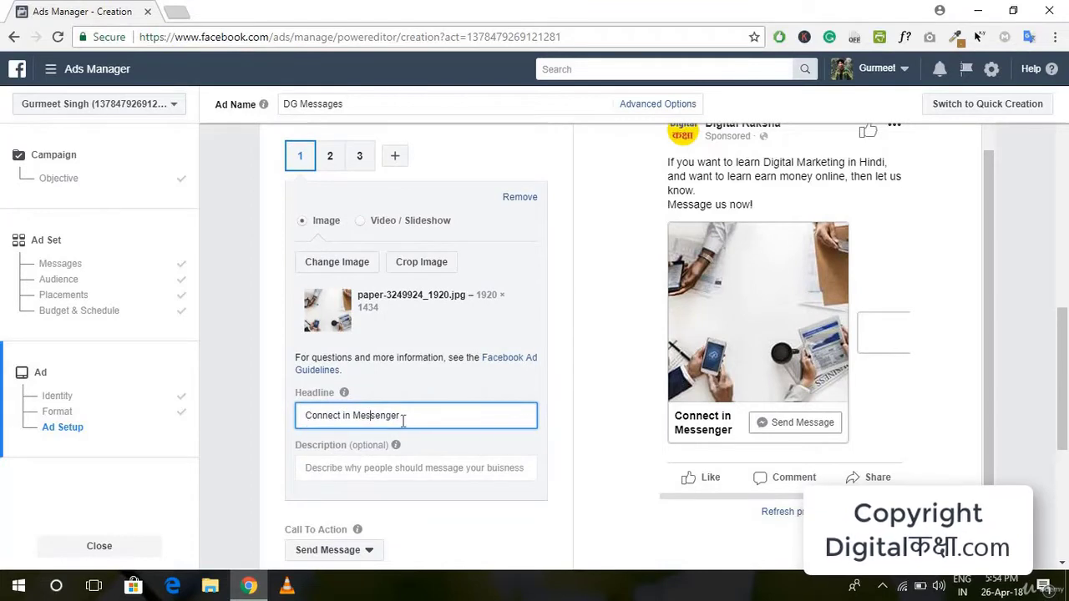
click(786, 502)
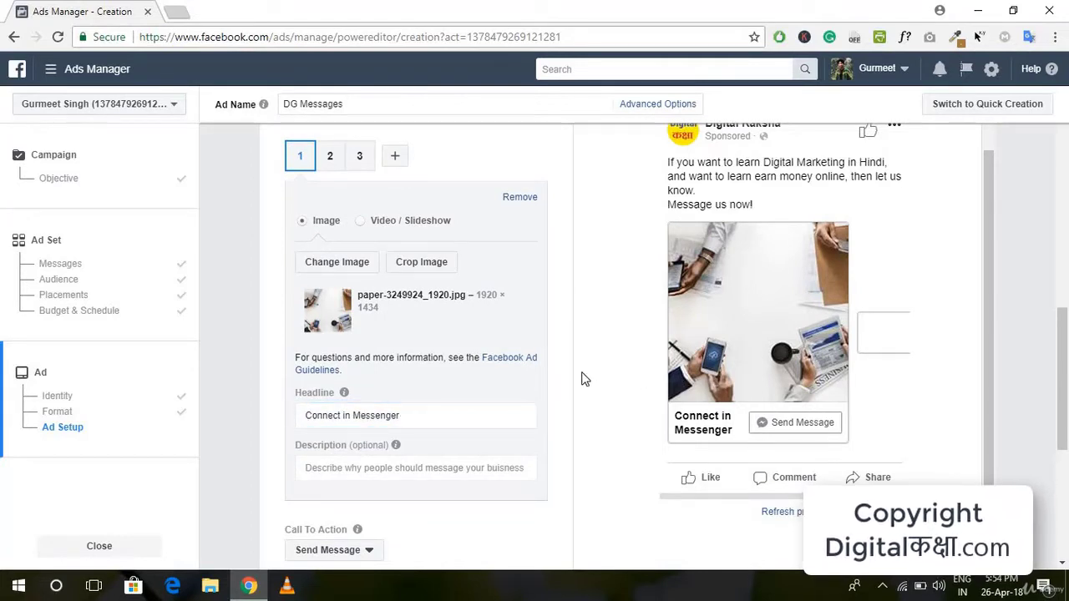
scroll(327, 364, down, 2)
click(327, 341)
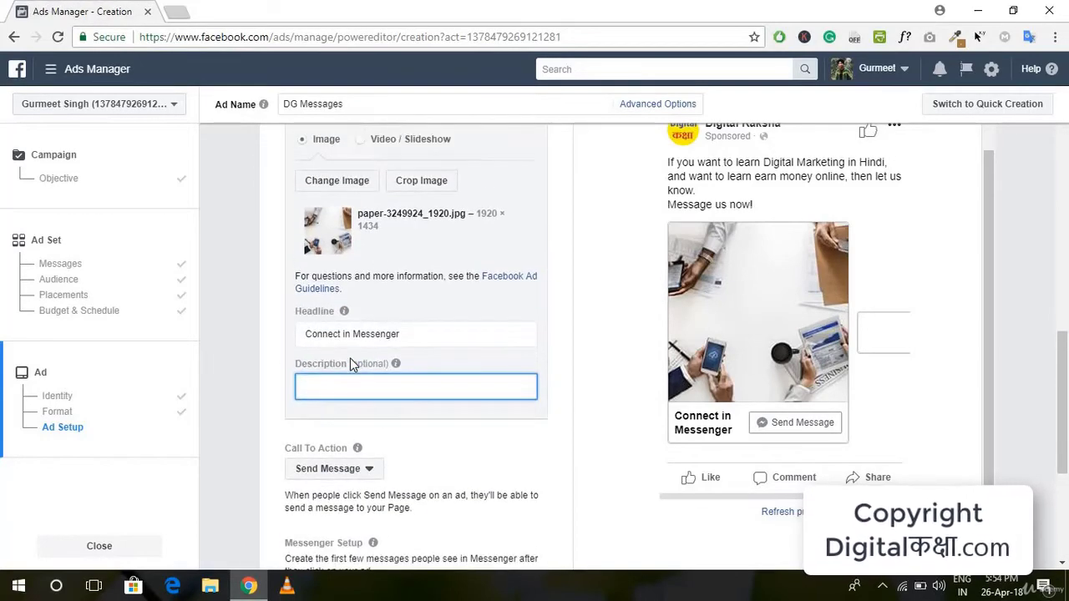
- Set card 1's description to "Ask Questions About Digital Marketing in Hindi" and check the call-to-action choices, keeping Send Message
text(Ask Questions About Digital Mar)
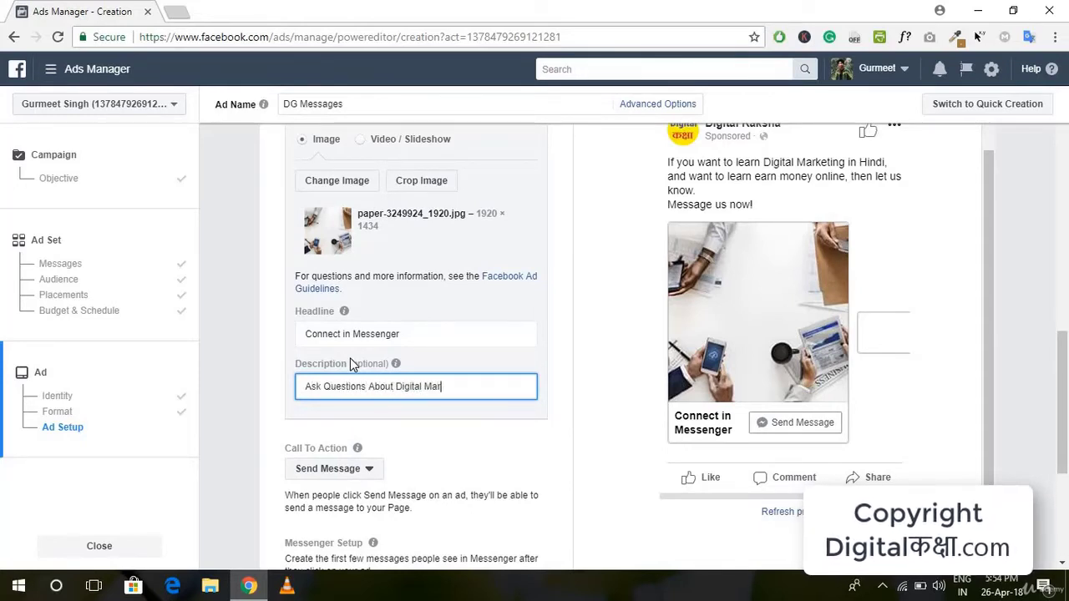
text(keting in Hindi)
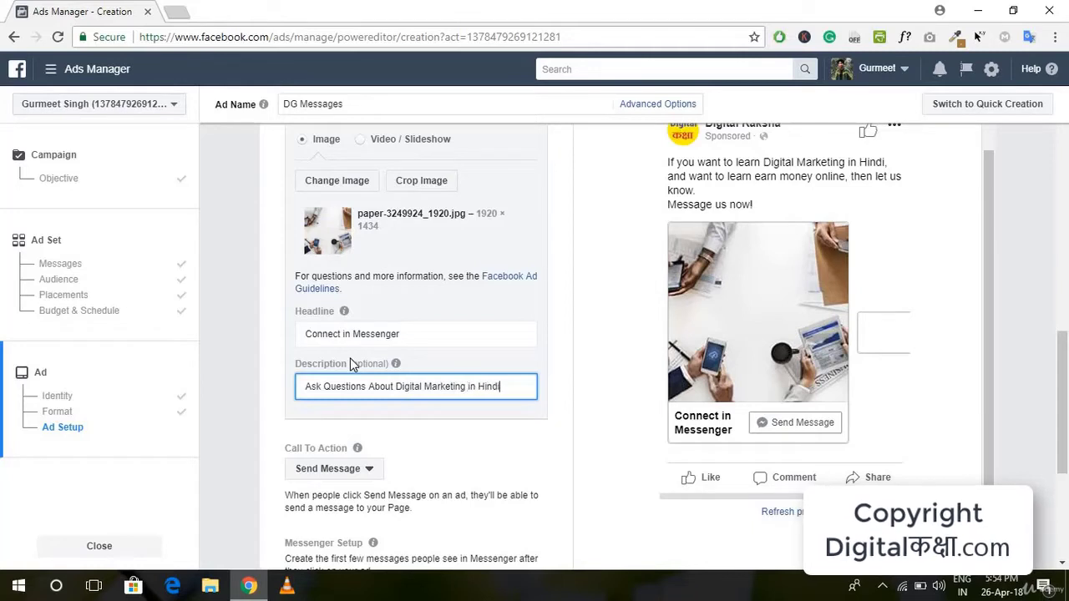
click(611, 372)
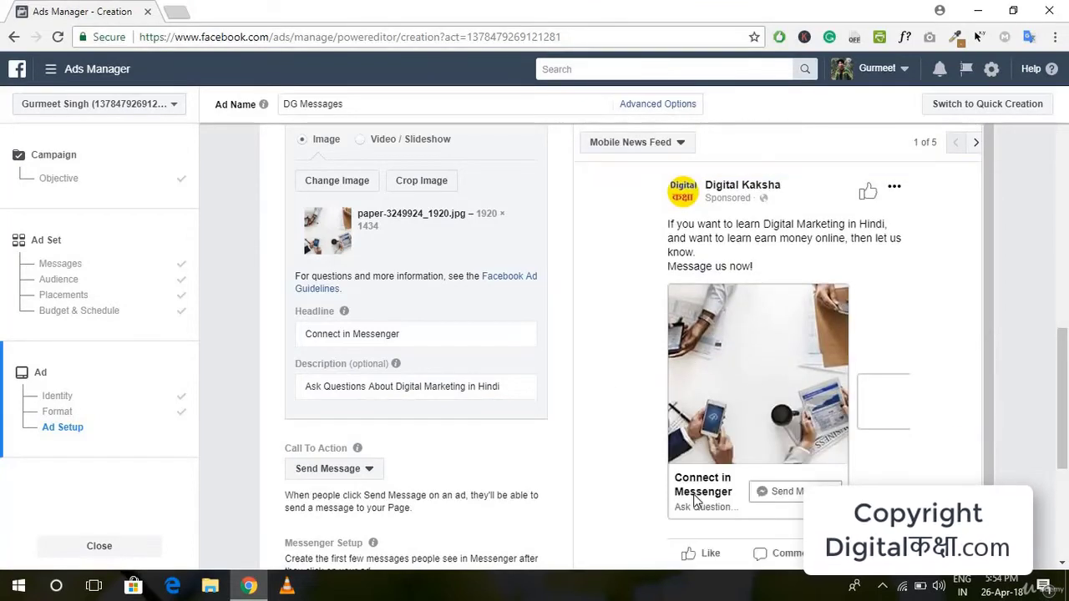
scroll(585, 405, down, 1)
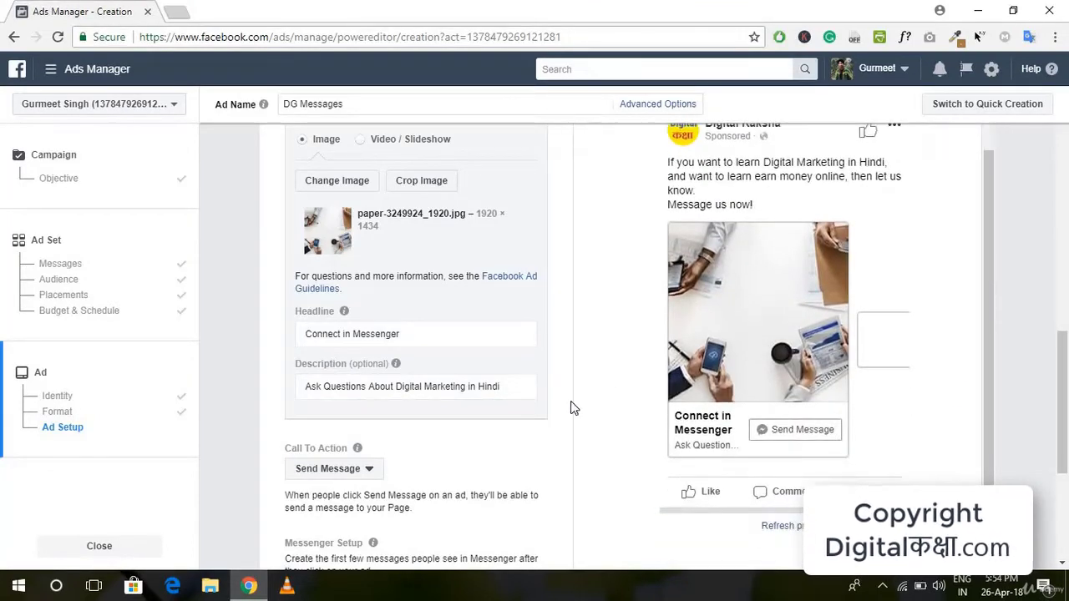
click(356, 472)
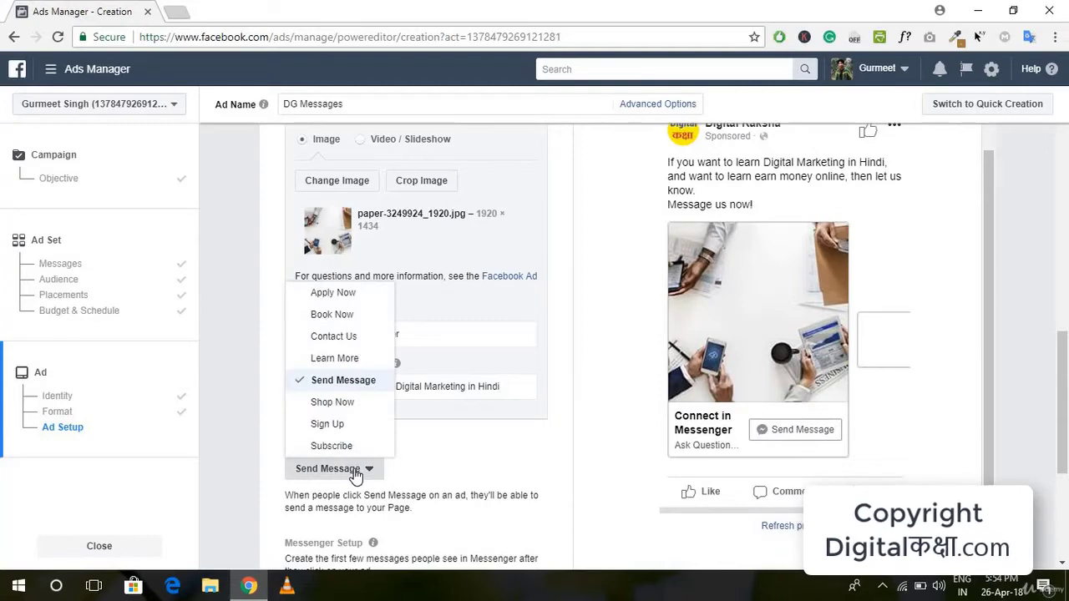
click(357, 472)
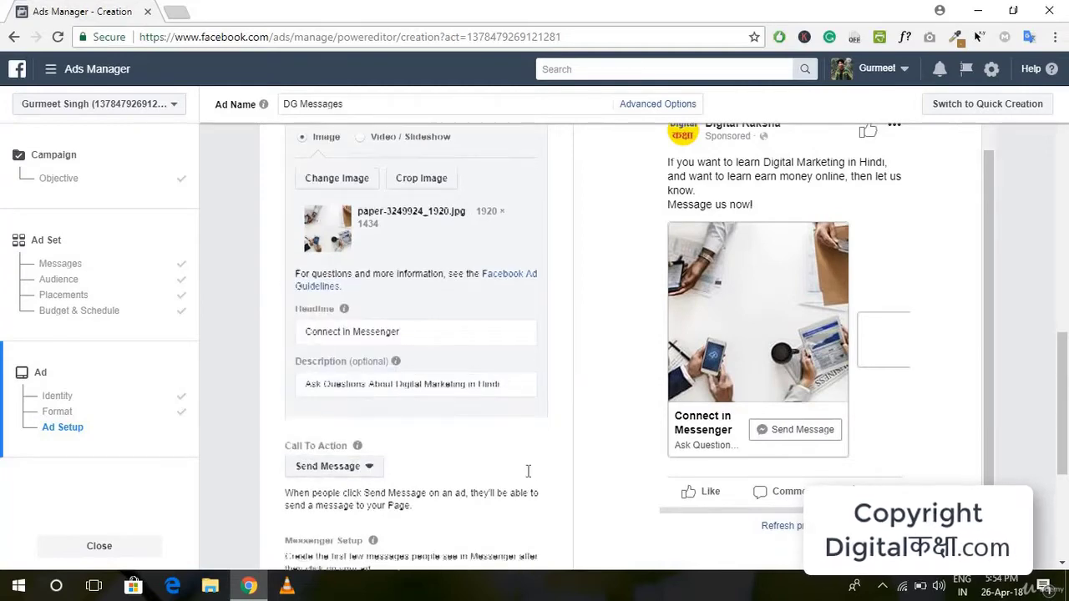
scroll(530, 476, down, 2)
scroll(529, 476, down, 2)
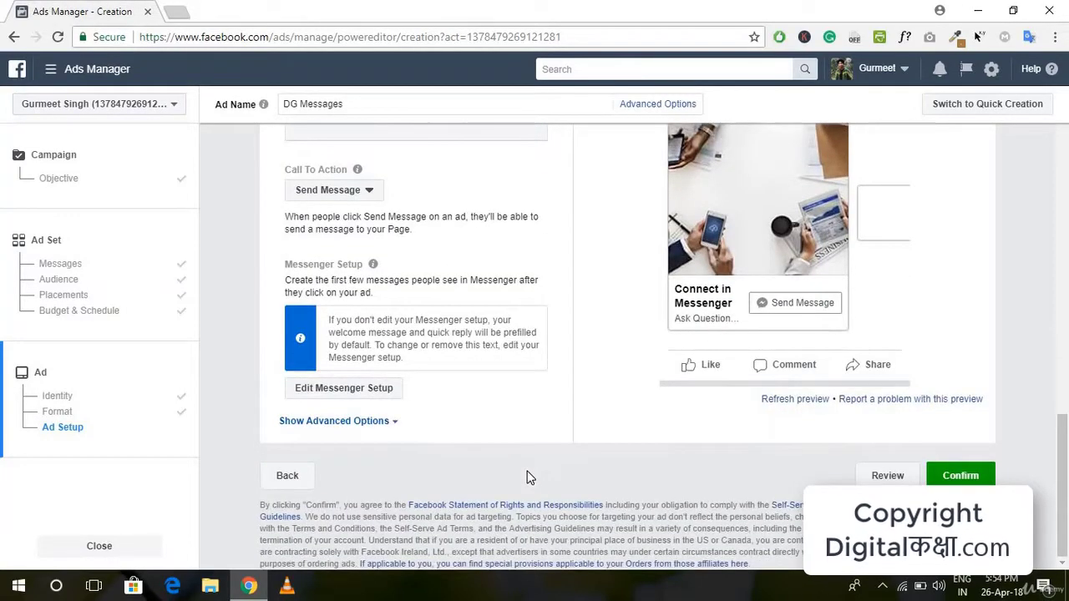
- Switch card 2 to Video / Slideshow and use the account video "How to sell products on amazon in India - Hindi Tutorial.mp4"
scroll(529, 475, up, 12)
scroll(594, 410, down, 2)
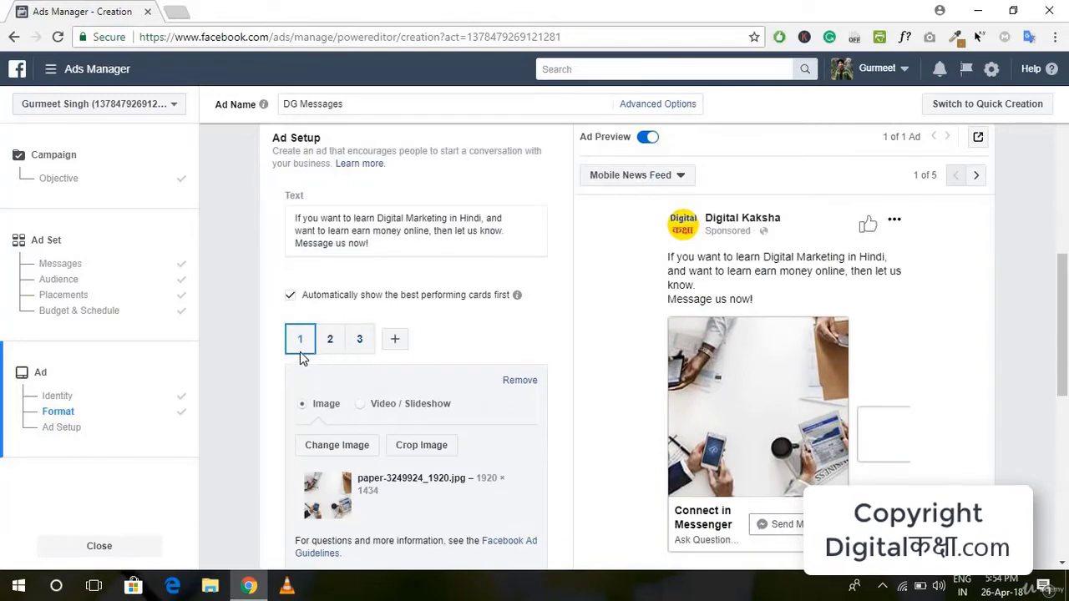
click(330, 349)
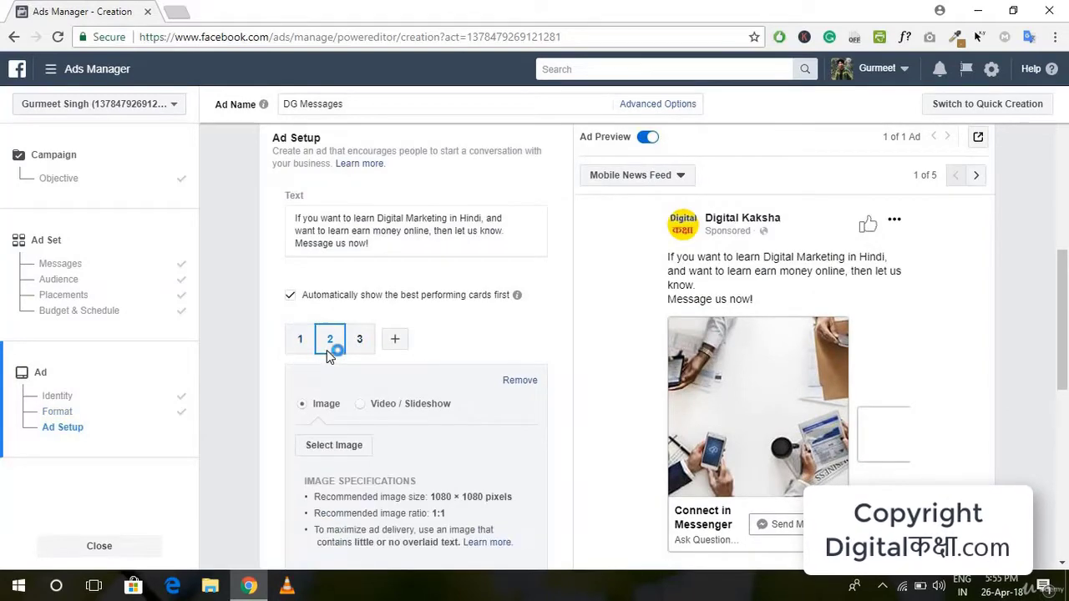
scroll(574, 387, down, 1)
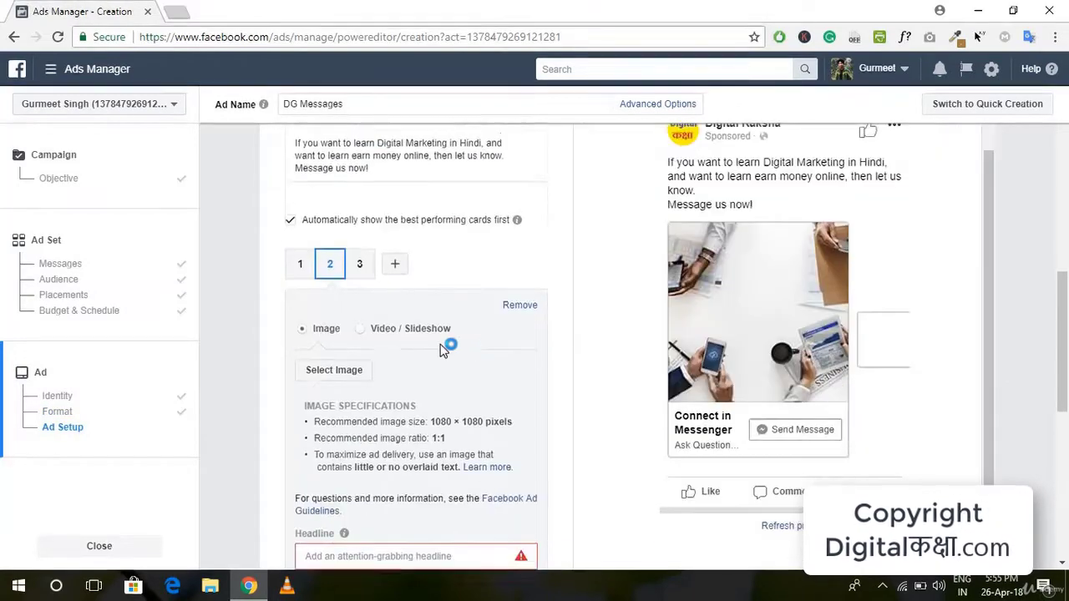
click(360, 324)
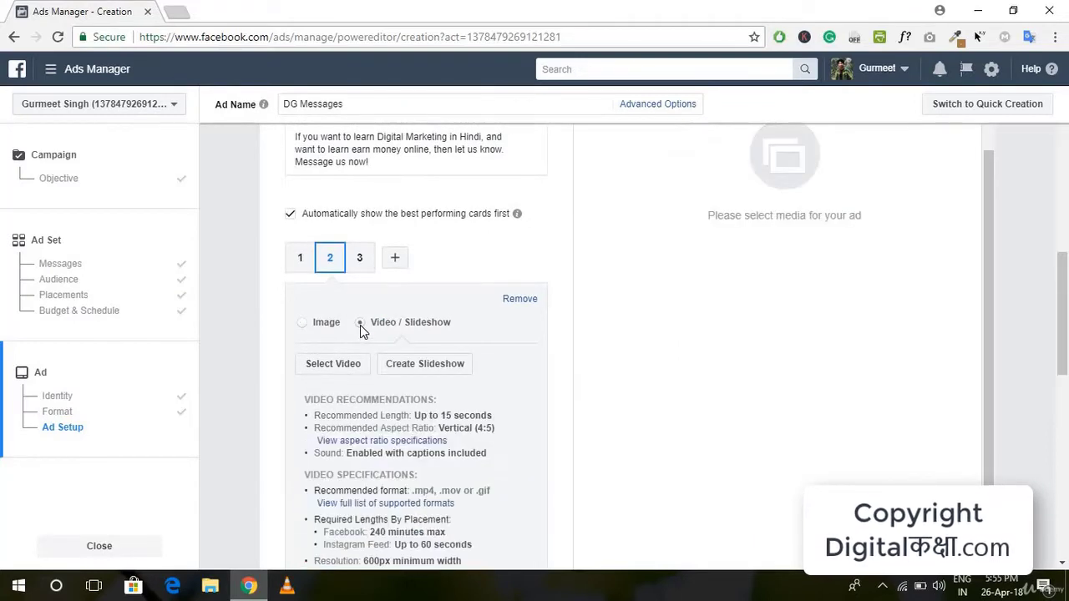
click(341, 365)
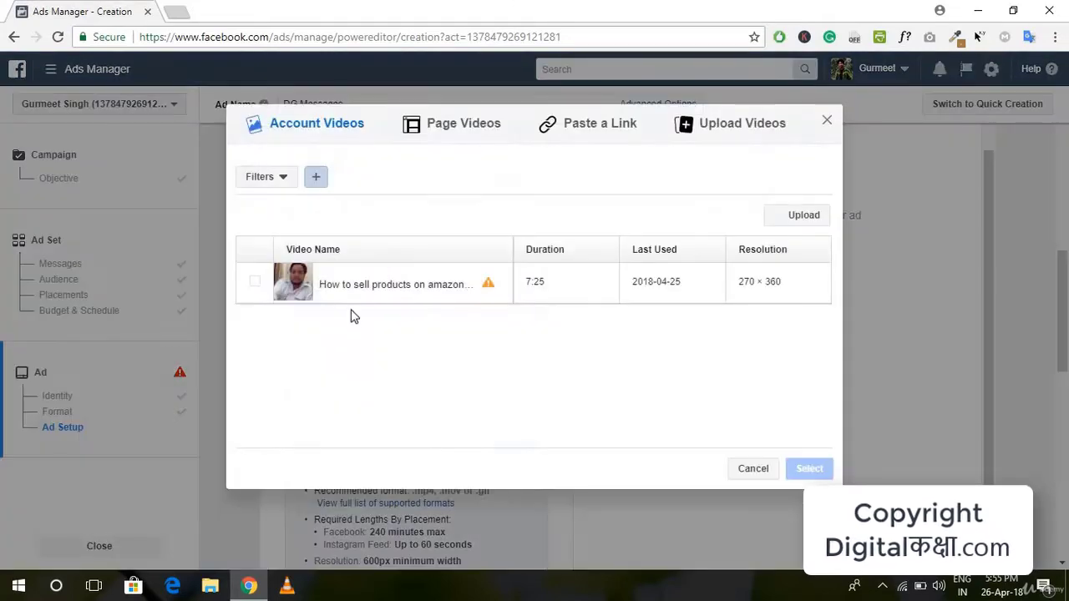
mouse_move(306, 288)
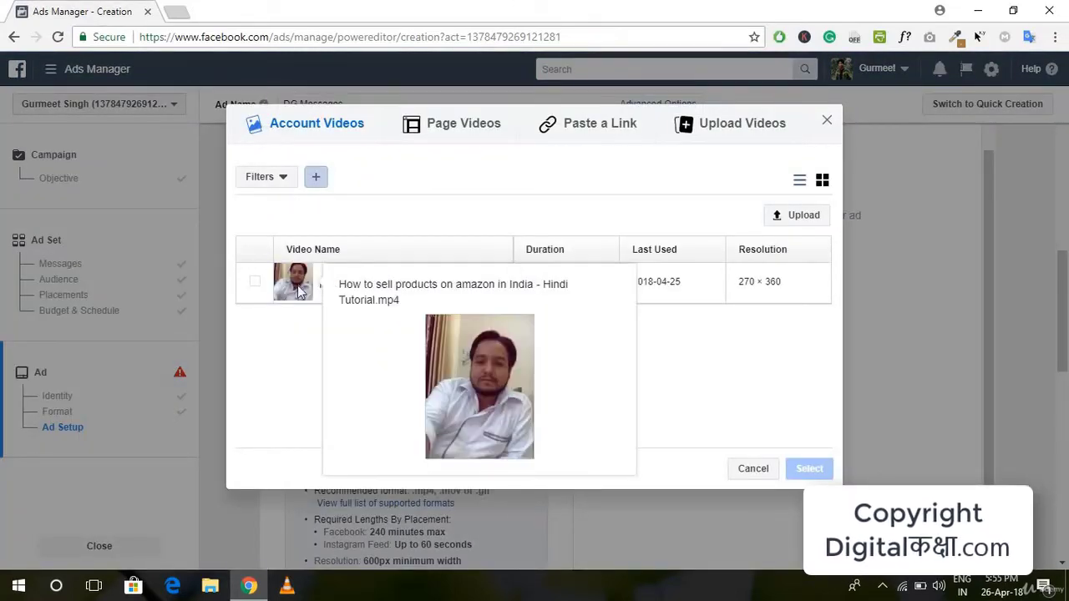
click(254, 284)
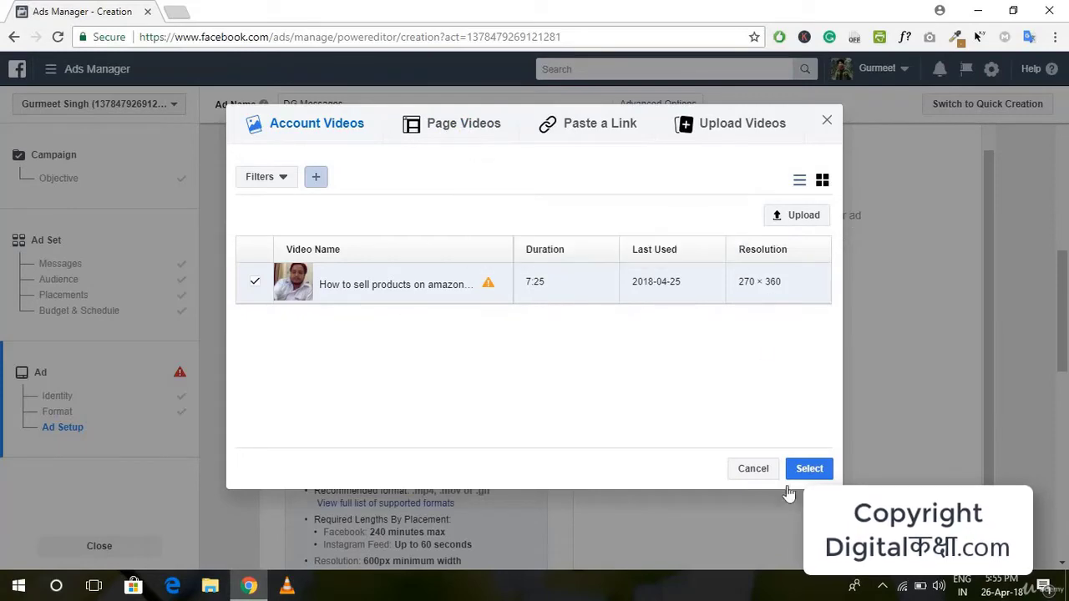
click(807, 470)
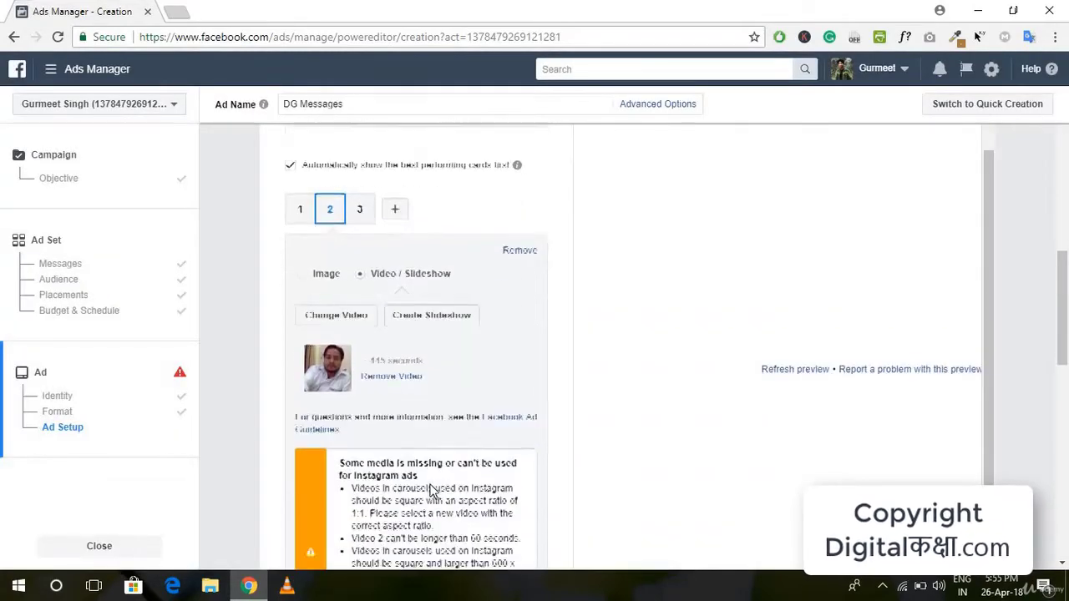
- Set card 2's headline to "Learn eCommerce Marketing in Hindi"
scroll(430, 491, down, 3)
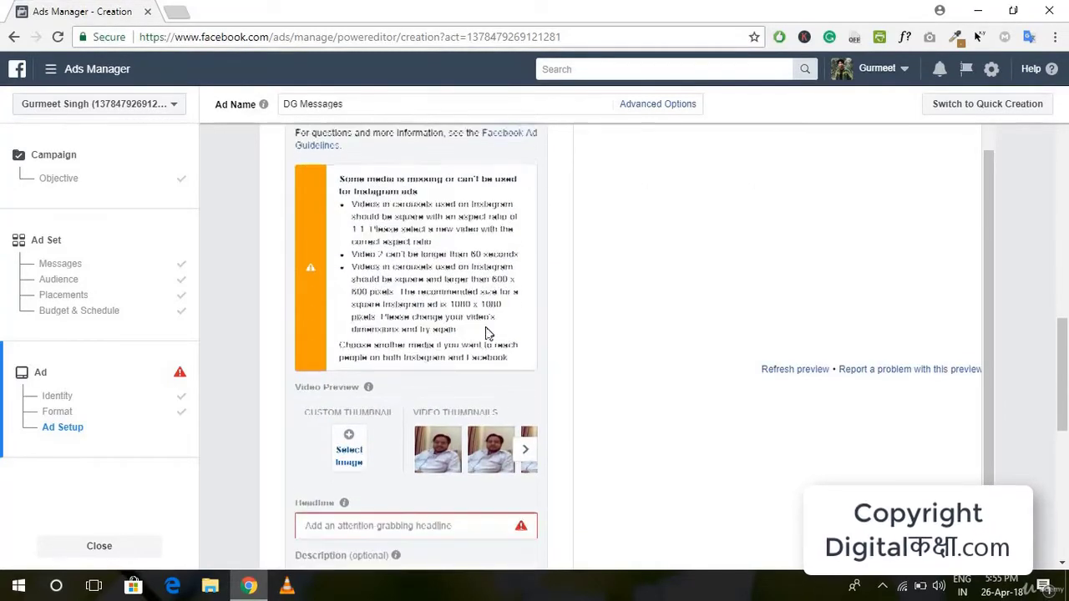
scroll(487, 330, down, 1)
click(366, 435)
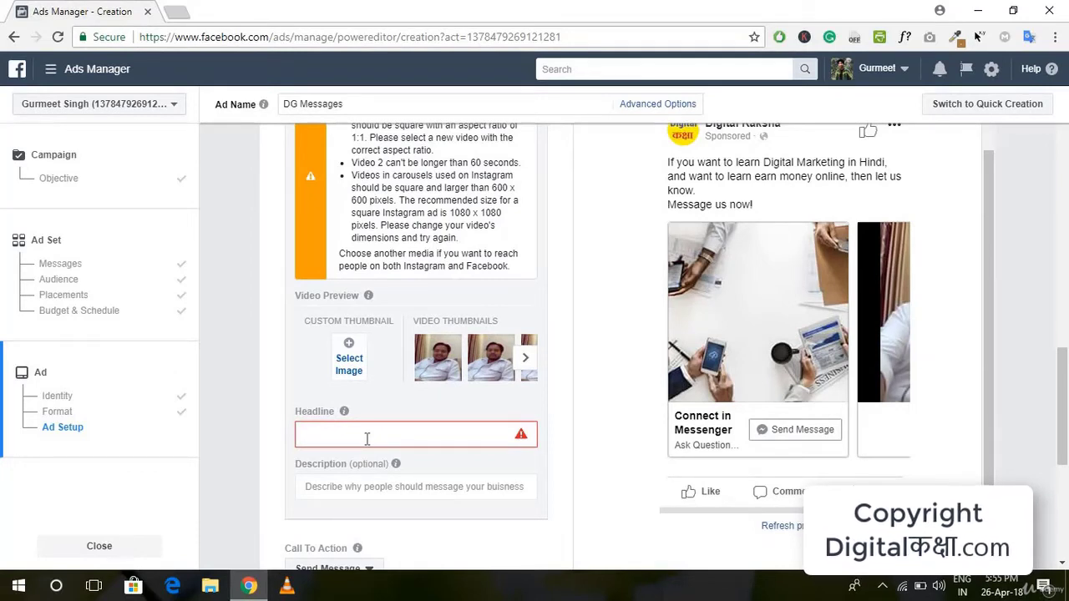
text(Learn eCommerce Marketing)
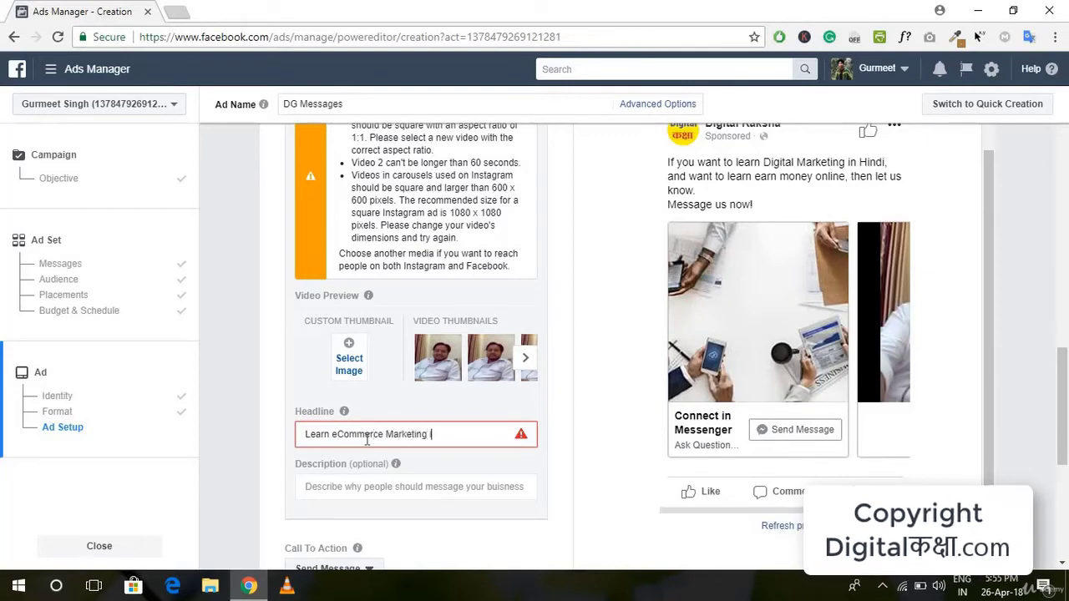
text( in HIn)
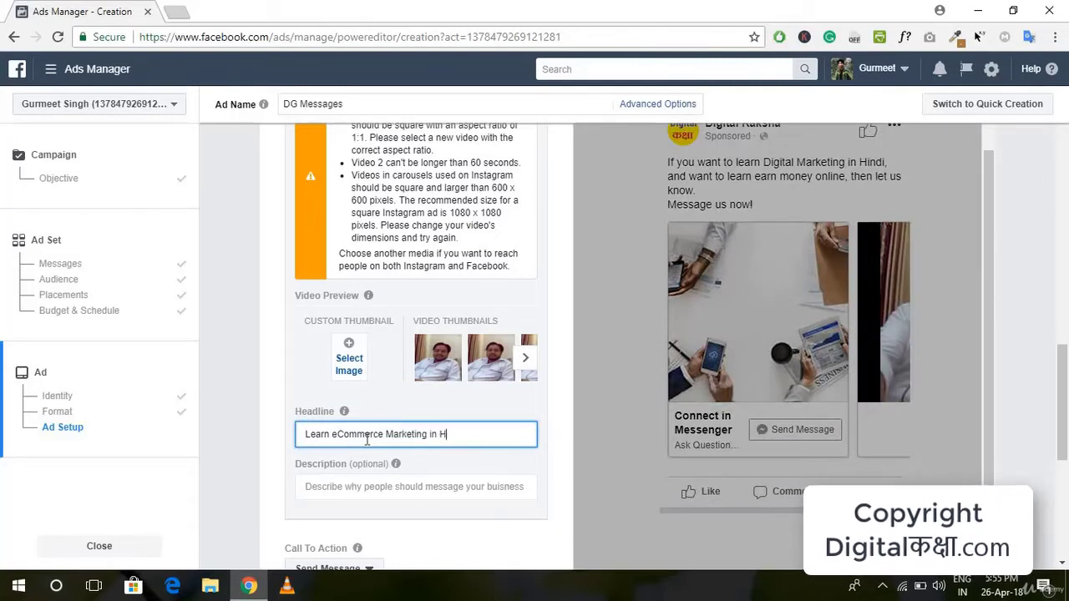
click(517, 470)
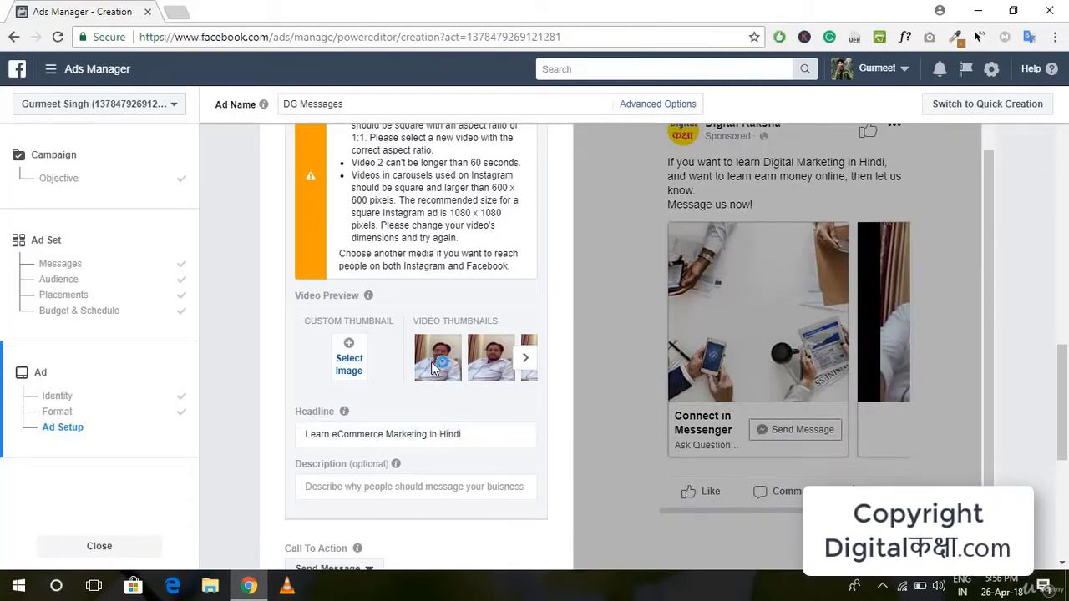
- Use the account image of a monitor with an orange shopping cart as card 2's custom video thumbnail
click(351, 364)
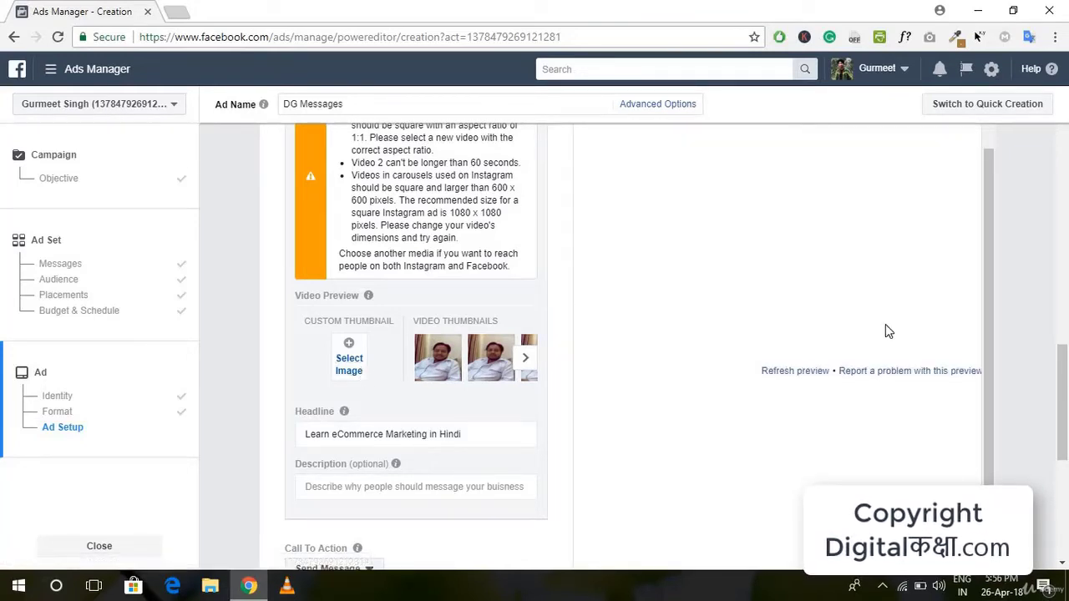
click(344, 371)
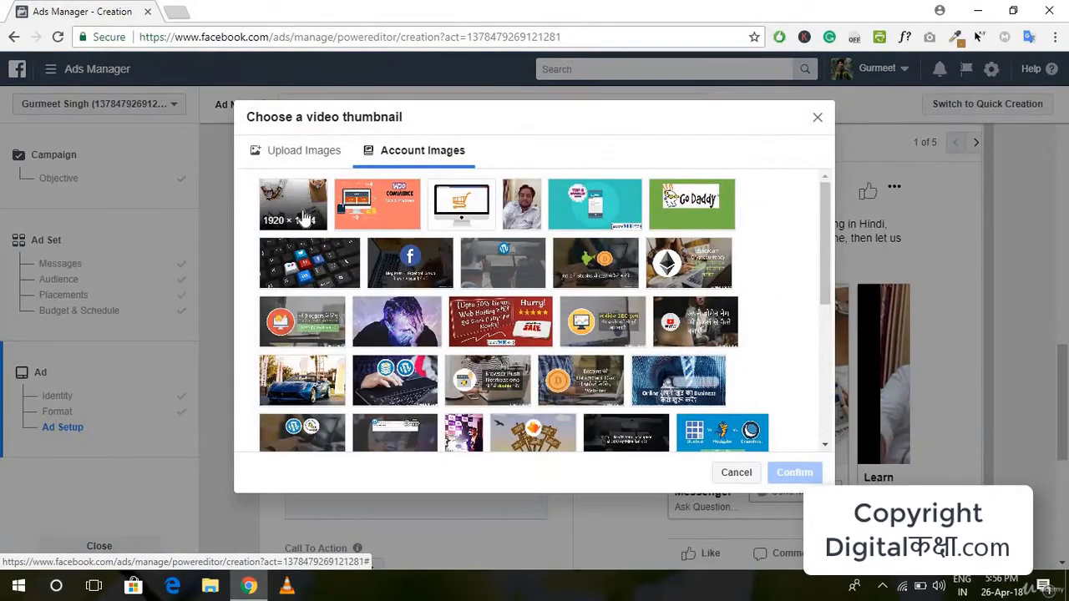
click(478, 219)
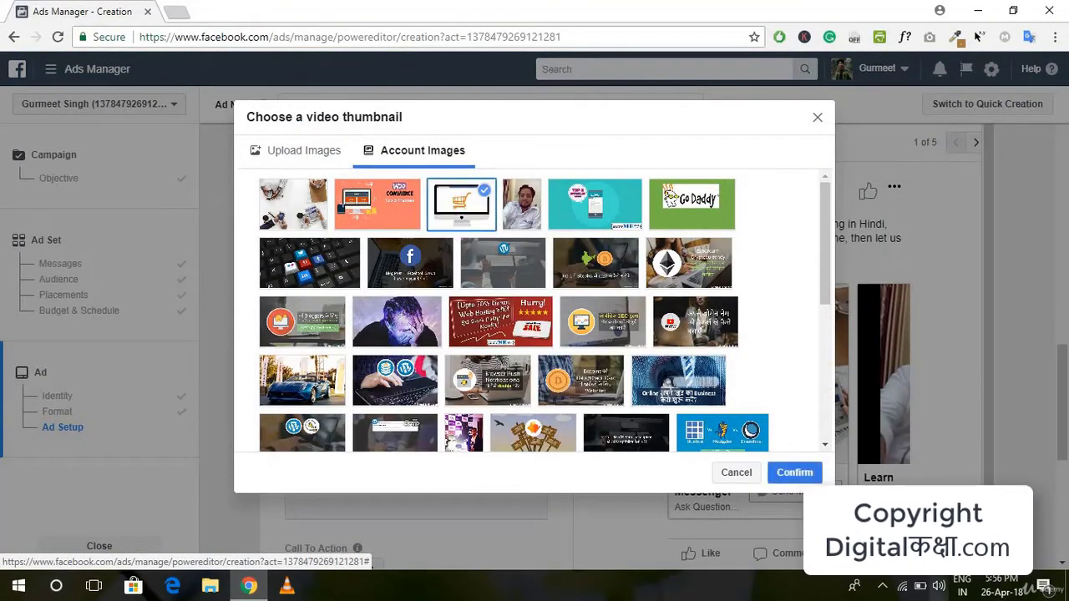
click(795, 473)
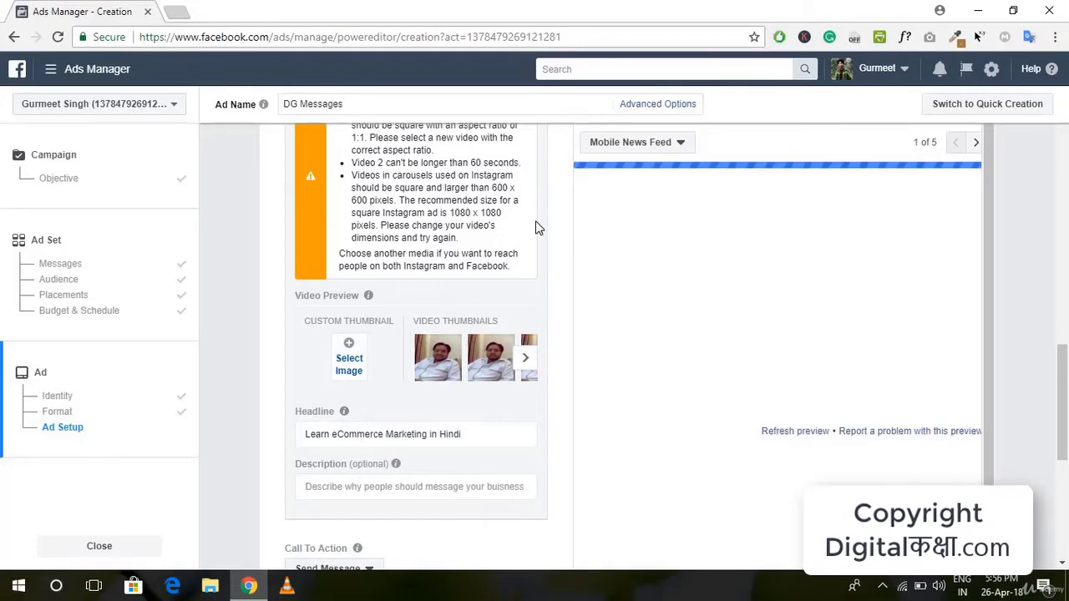
- Set card 3's media type to Video / Slideshow and open the slideshow creator for it
scroll(536, 220, up, 5)
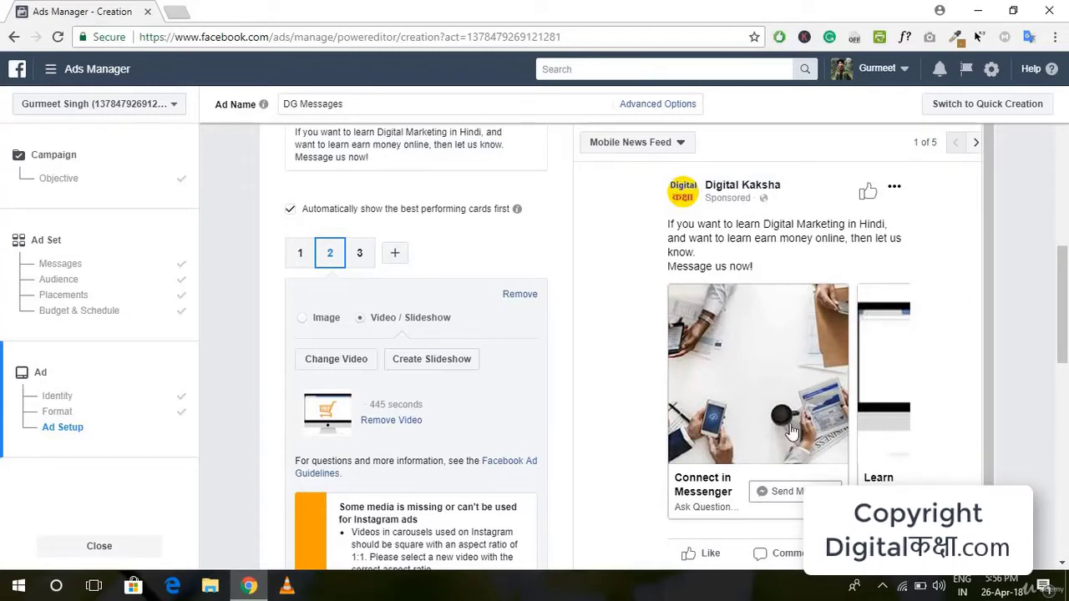
click(360, 254)
scroll(442, 354, down, 1)
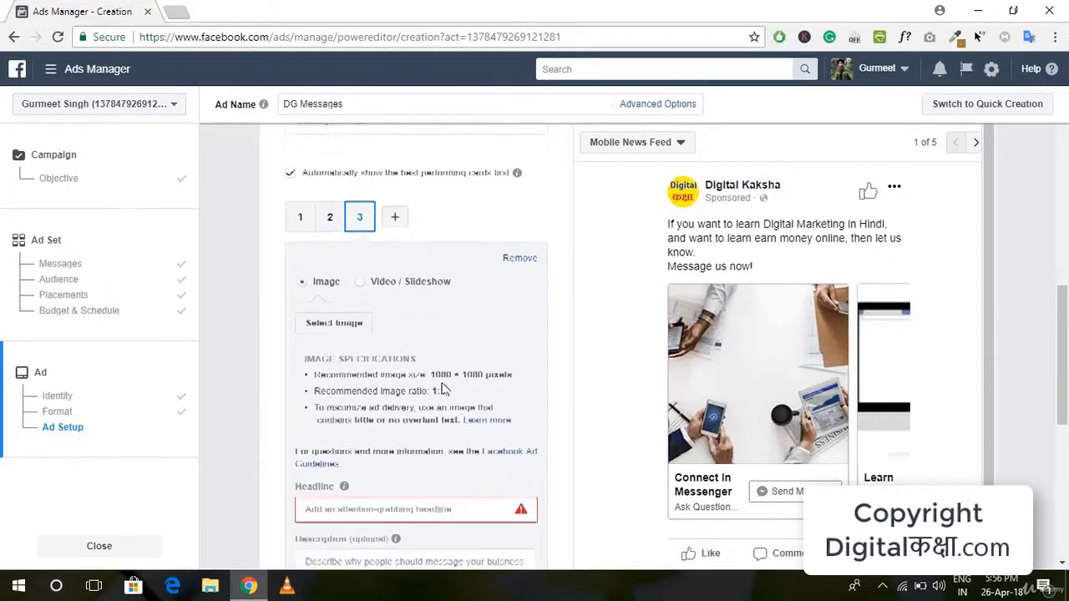
click(383, 265)
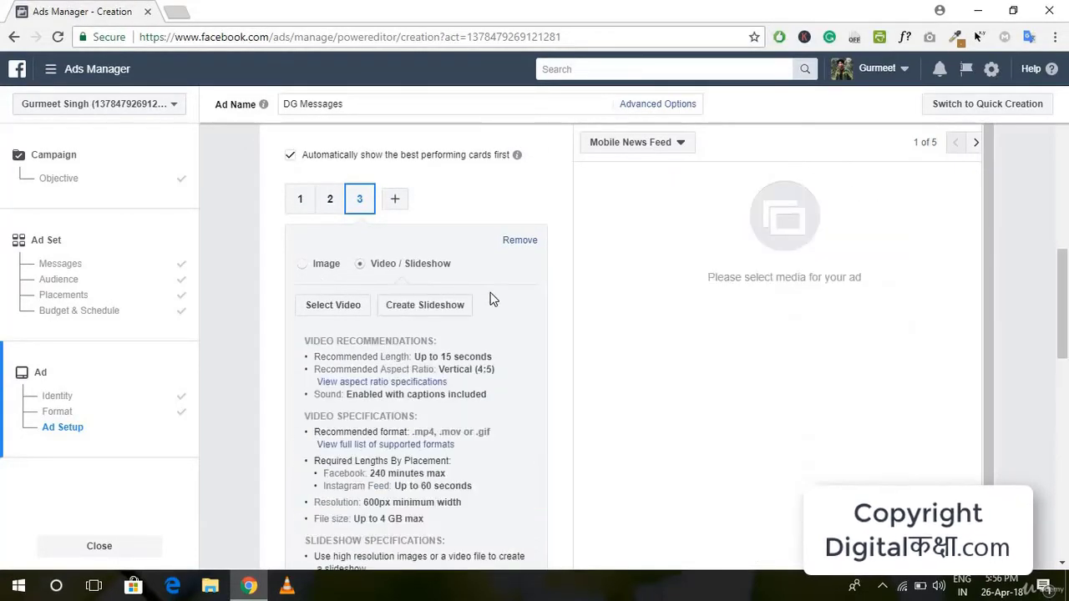
click(451, 309)
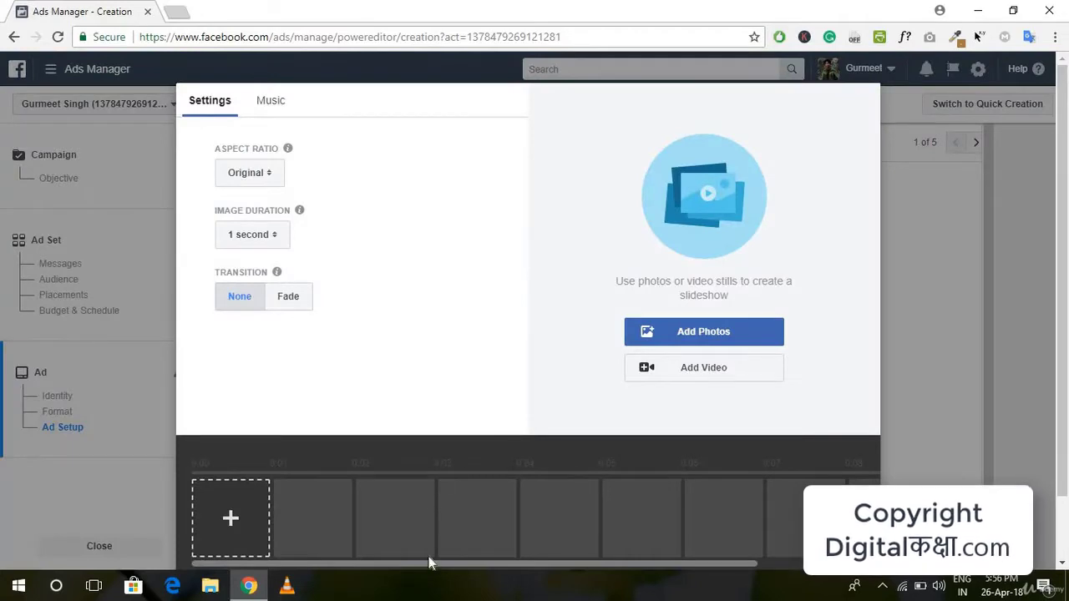
- Look over the slideshow's image duration choices and the available music tracks
click(285, 239)
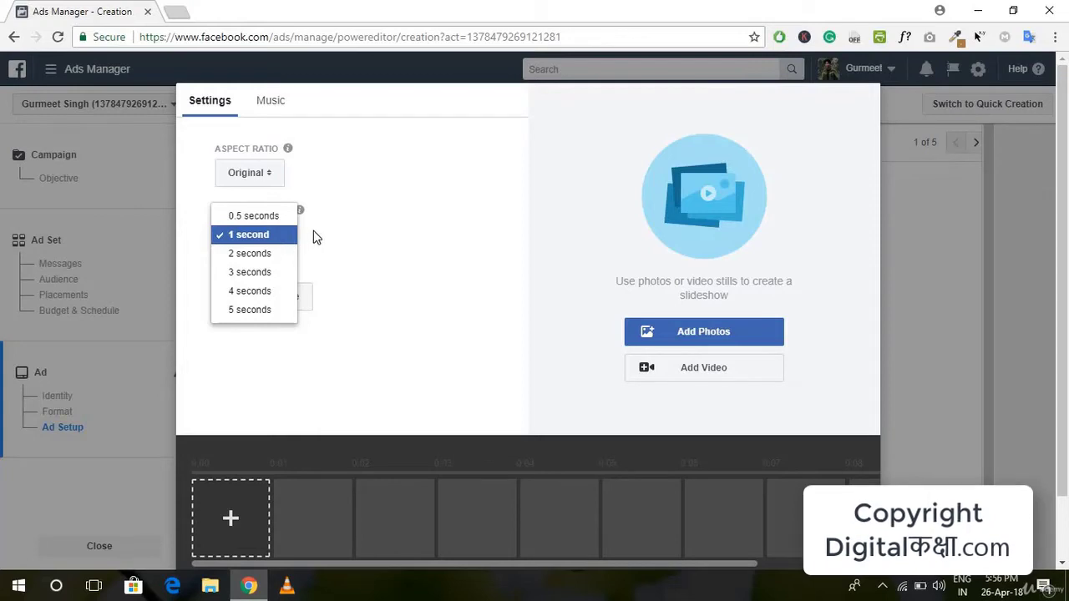
click(290, 227)
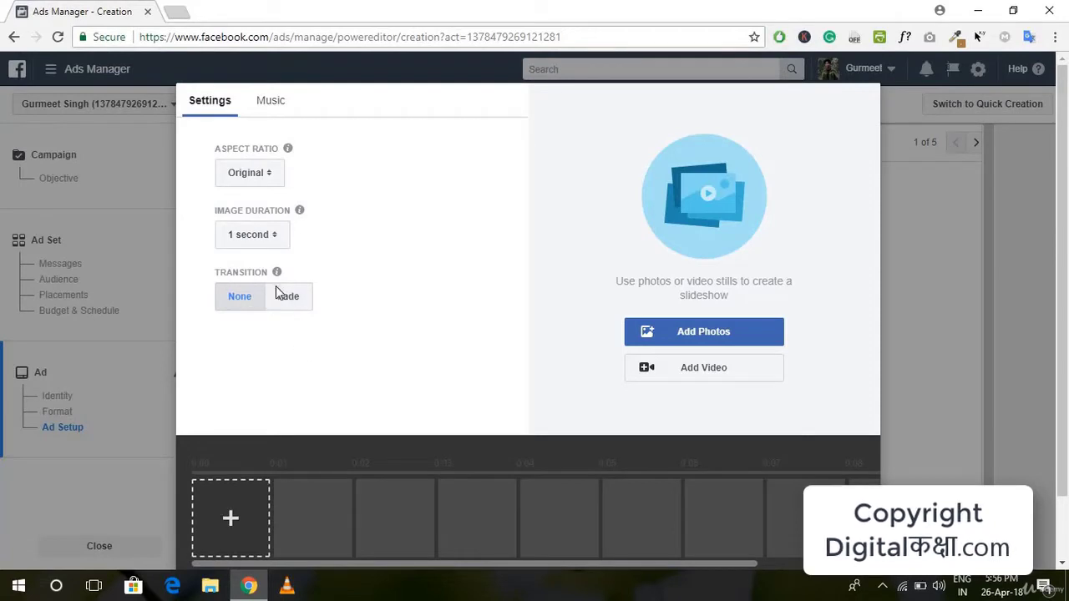
click(282, 102)
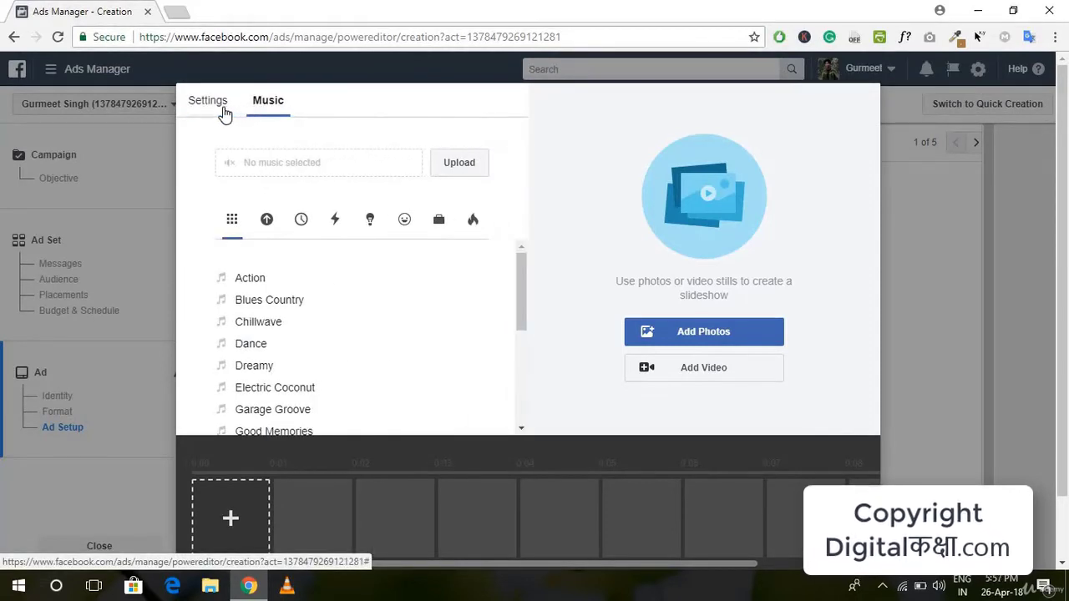
click(209, 101)
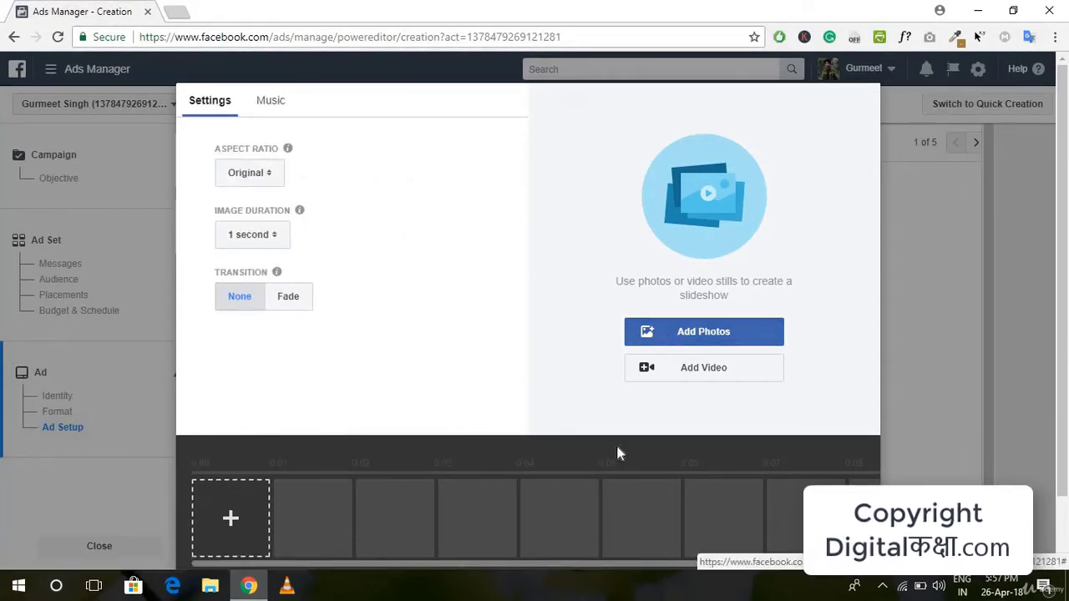
- Upload the picture business-3080799_640 (2) from Downloads as the slideshow's first photo
click(728, 343)
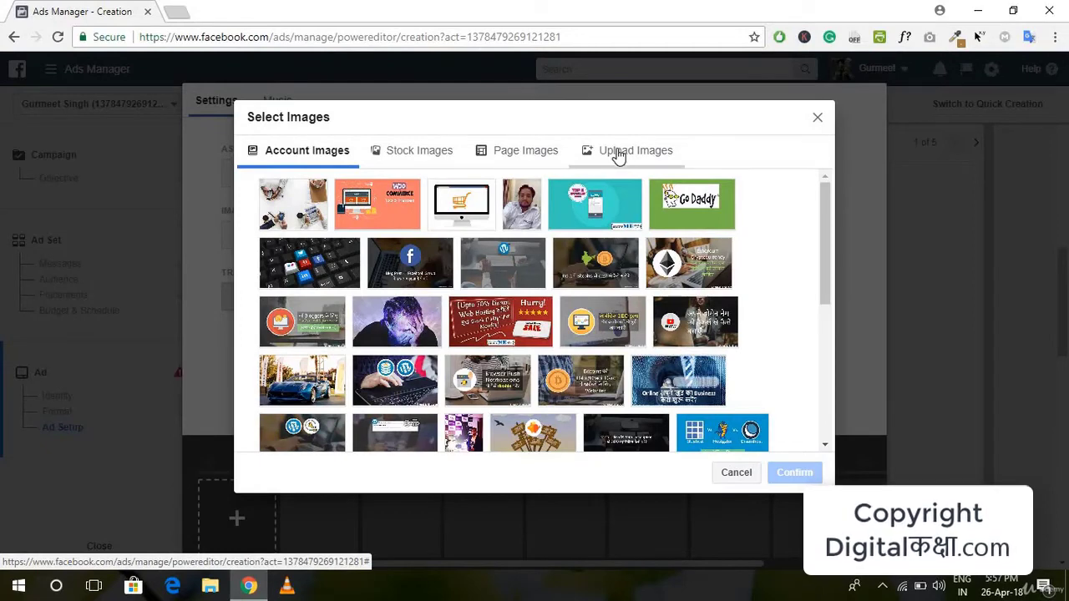
click(618, 157)
click(531, 264)
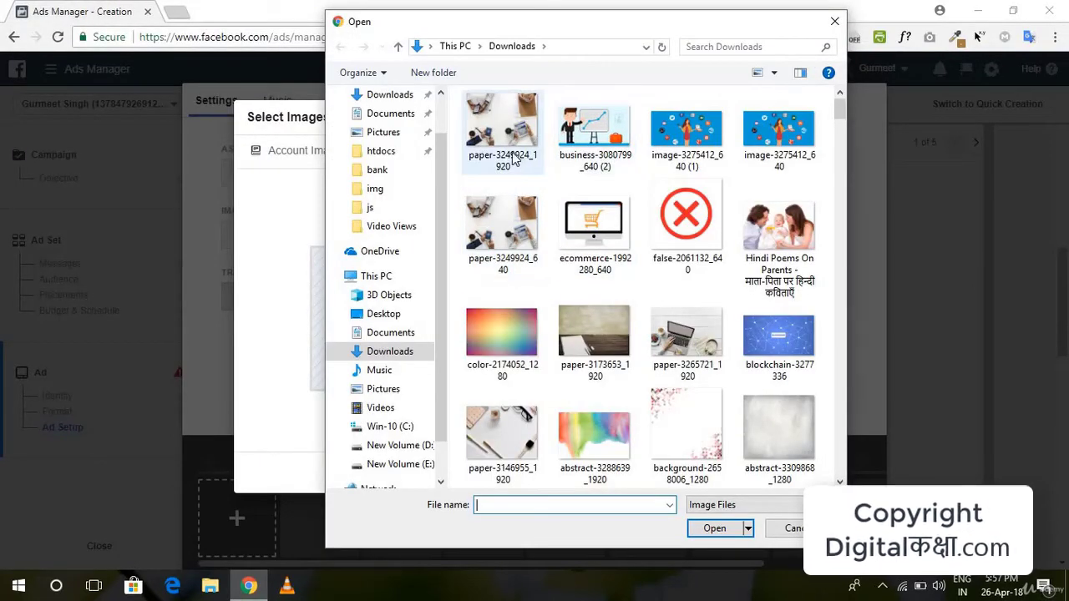
click(686, 339)
click(595, 129)
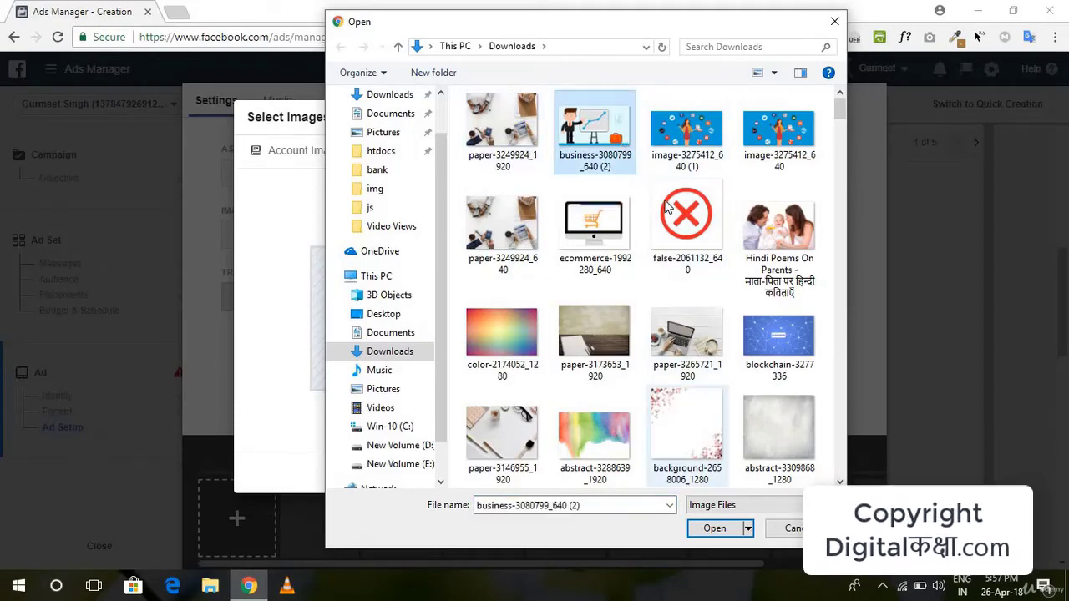
click(714, 528)
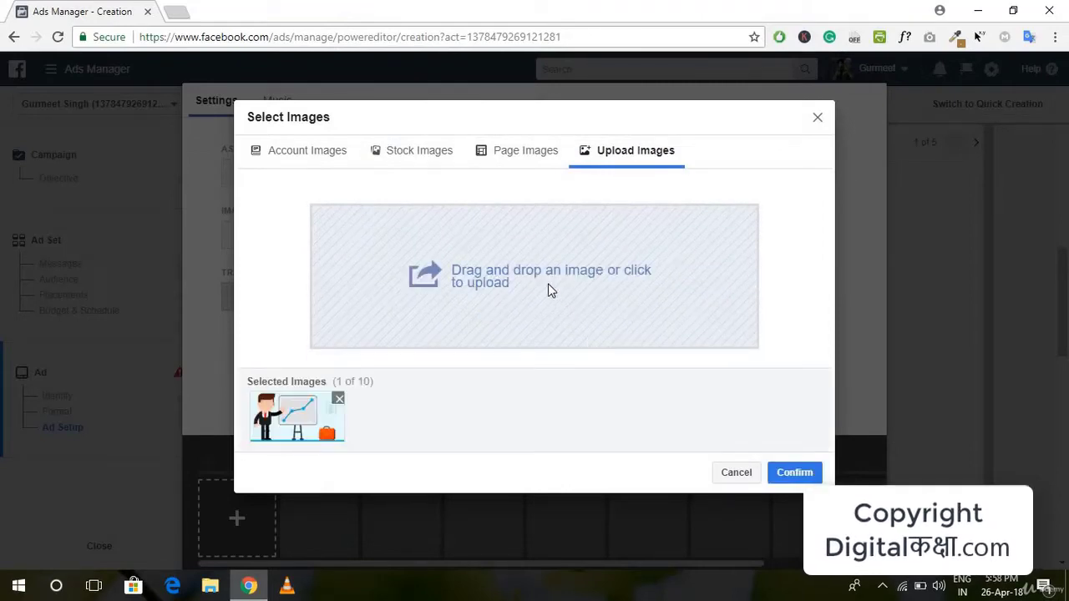
- Upload image-3275412_640 (1) and the desk photo with DREAM letters as further slideshow pictures
click(548, 283)
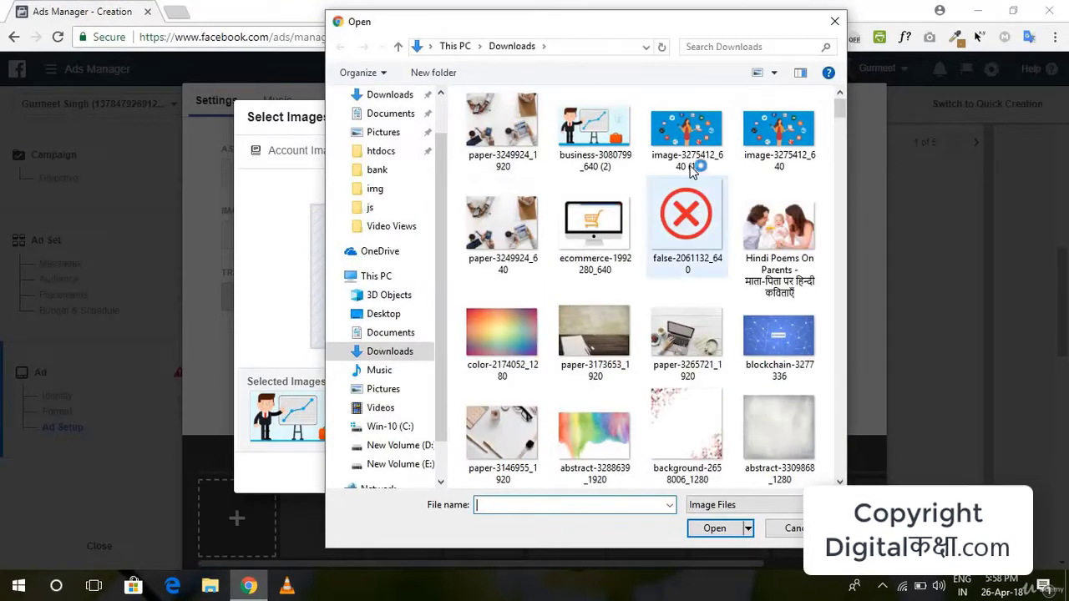
click(686, 133)
click(714, 528)
click(534, 282)
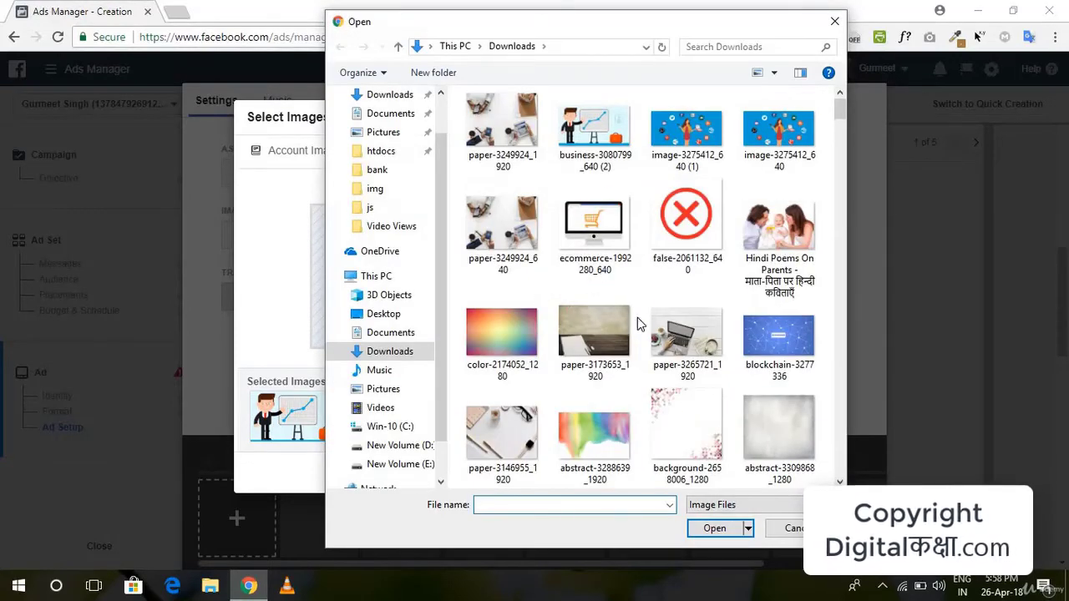
click(657, 338)
click(713, 530)
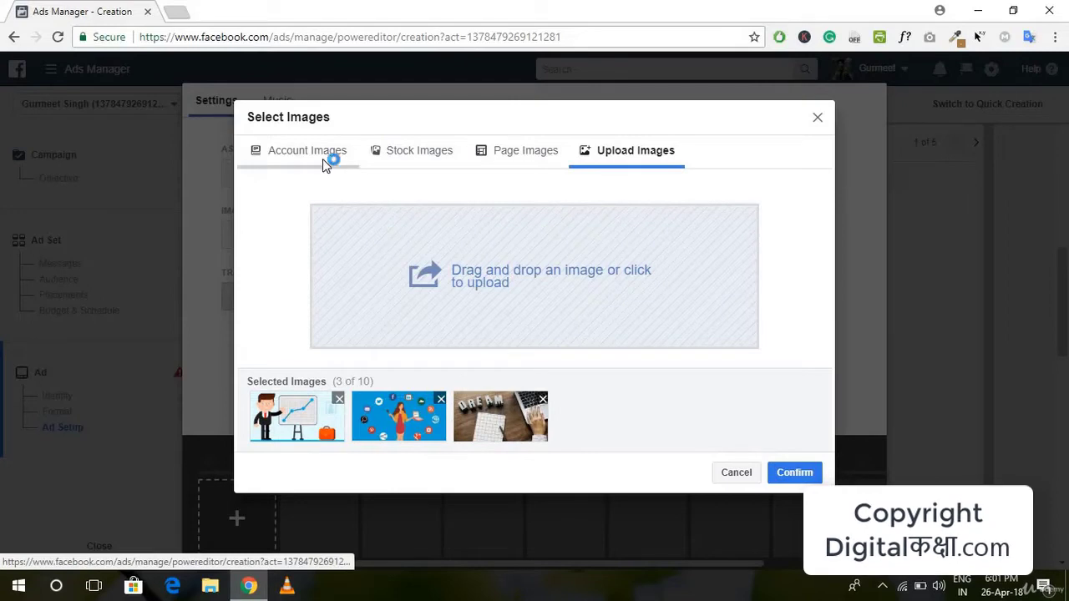
- Add the account image of a keyboard with social media keys as the fourth picture and confirm the selection
click(328, 157)
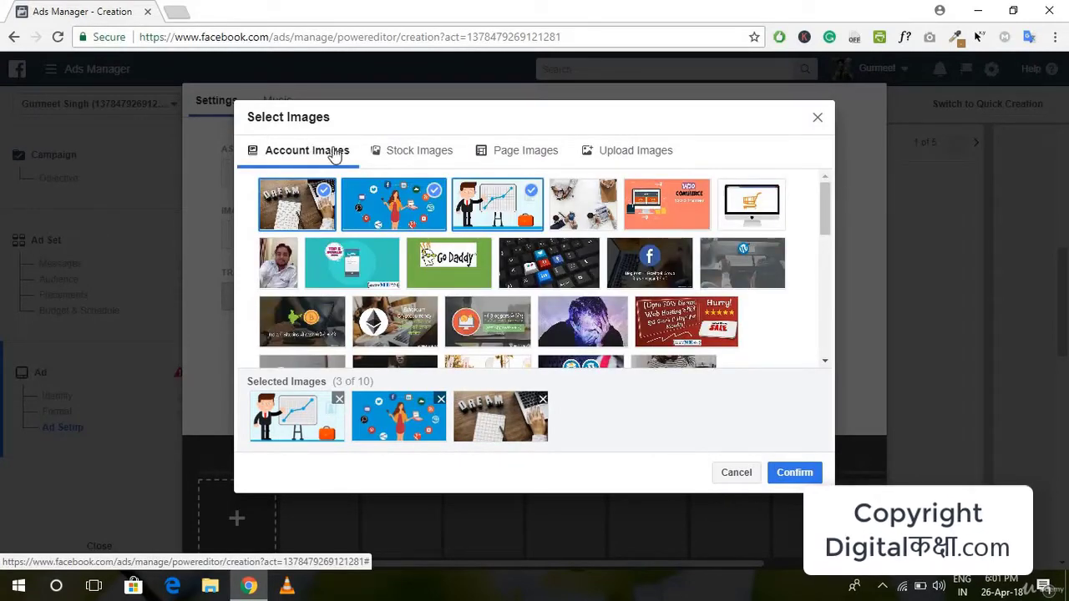
click(537, 262)
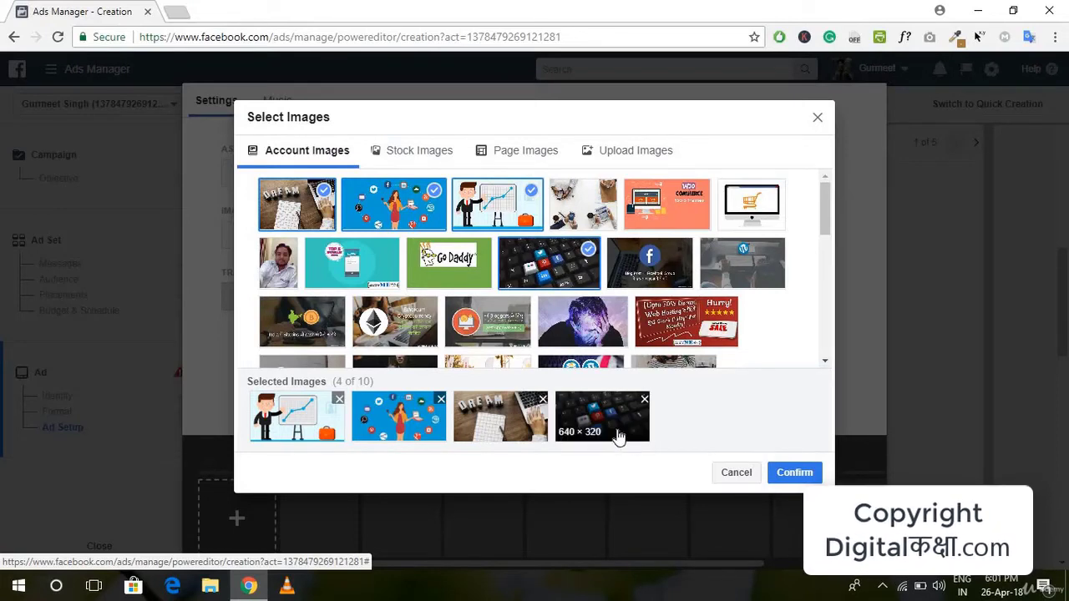
click(476, 157)
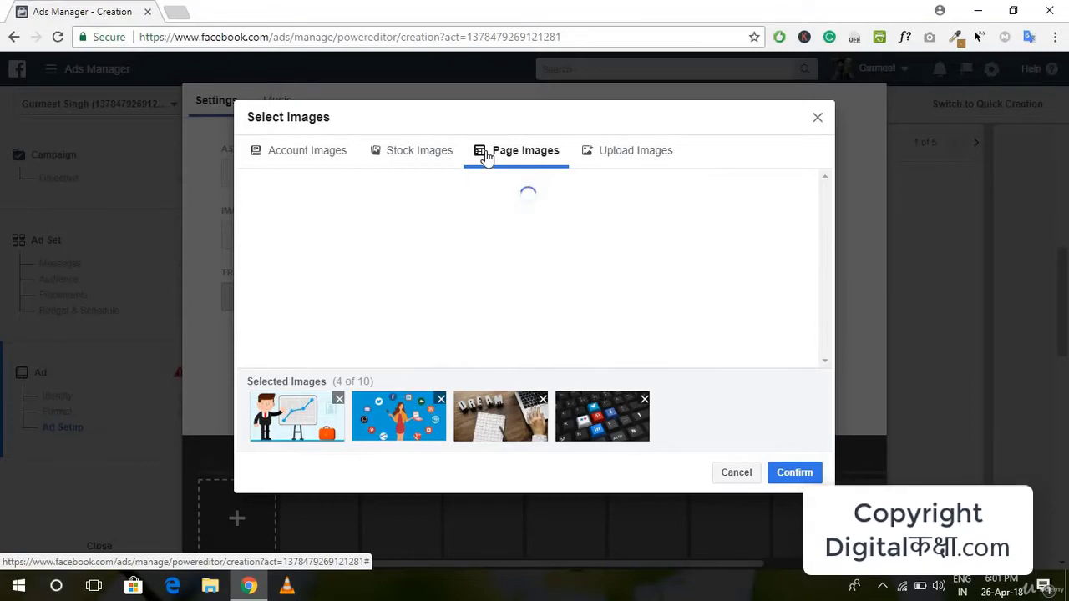
click(413, 158)
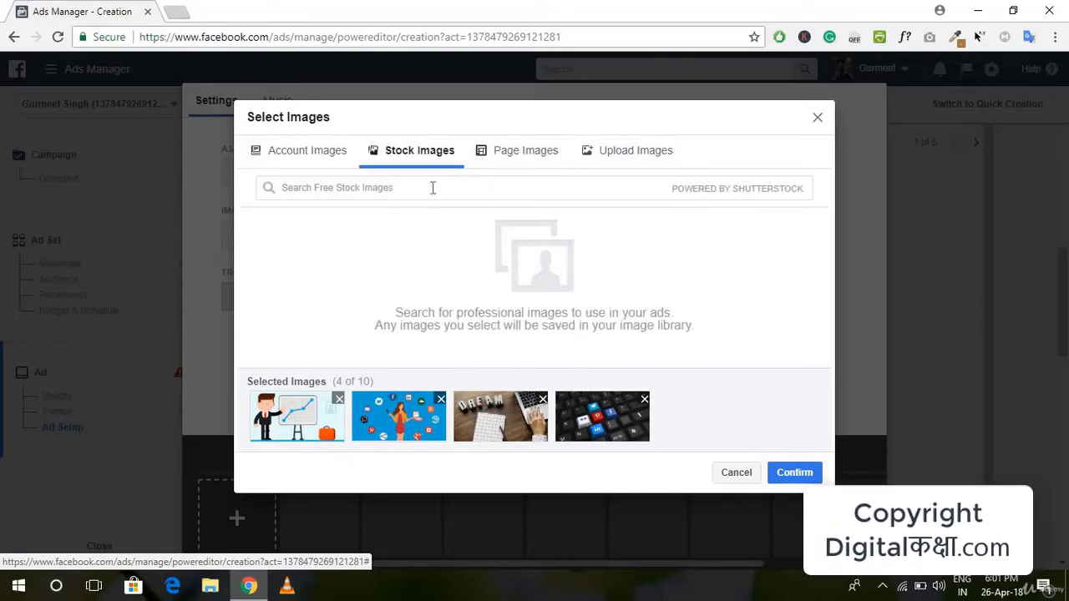
click(621, 159)
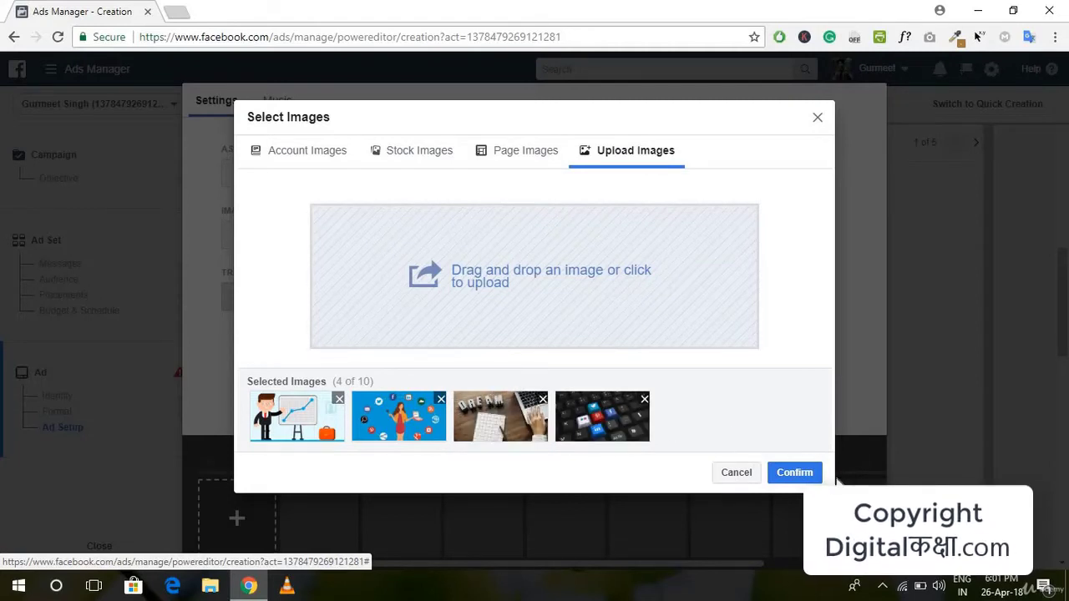
click(793, 473)
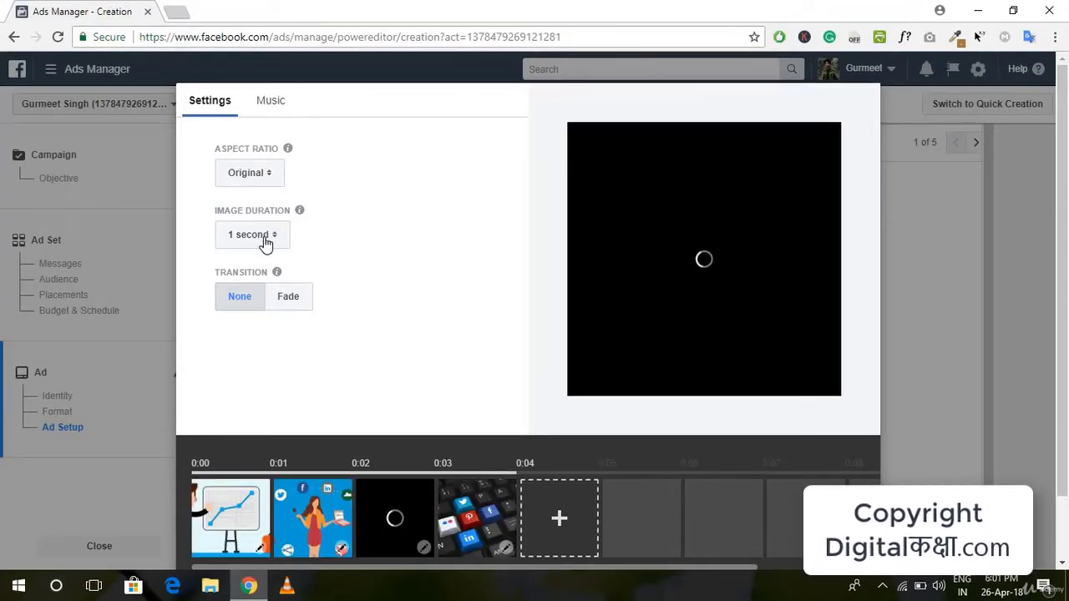
- Set the slideshow's transition to Fade and its image duration to 2 seconds
click(288, 299)
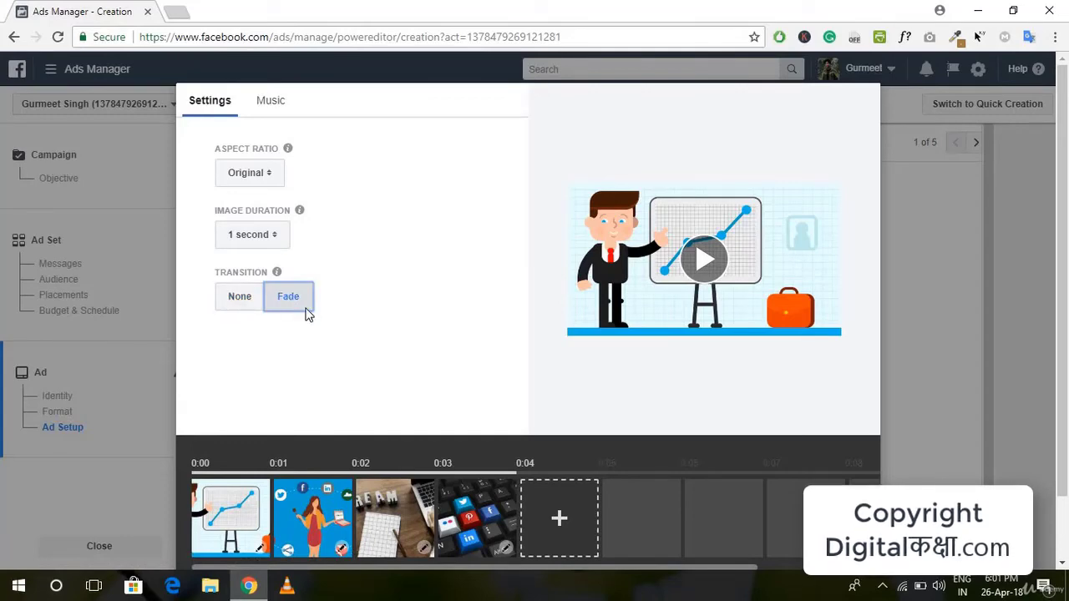
click(728, 310)
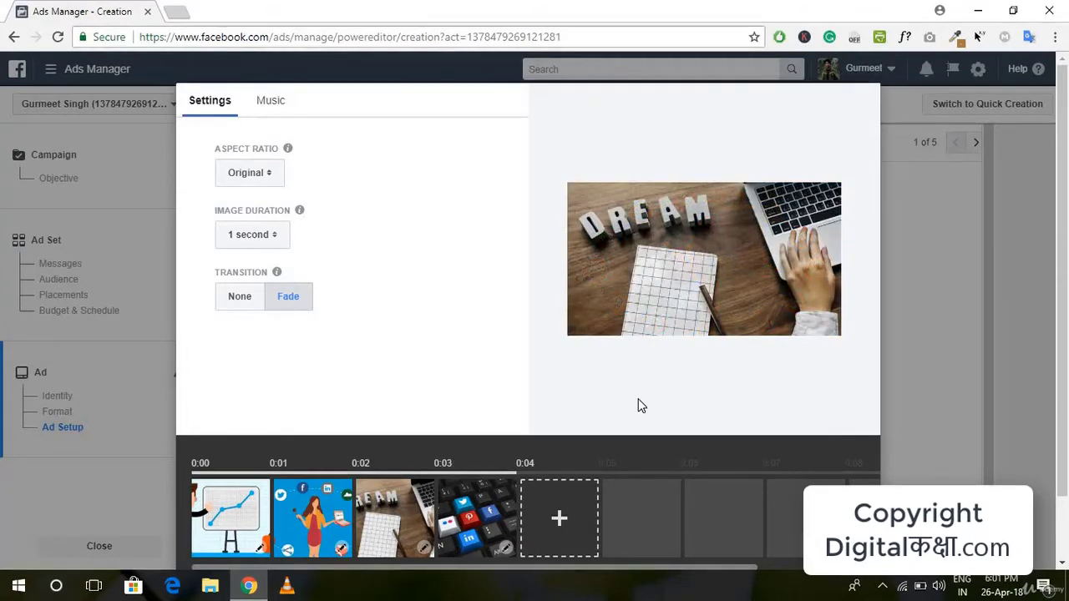
click(266, 242)
click(251, 255)
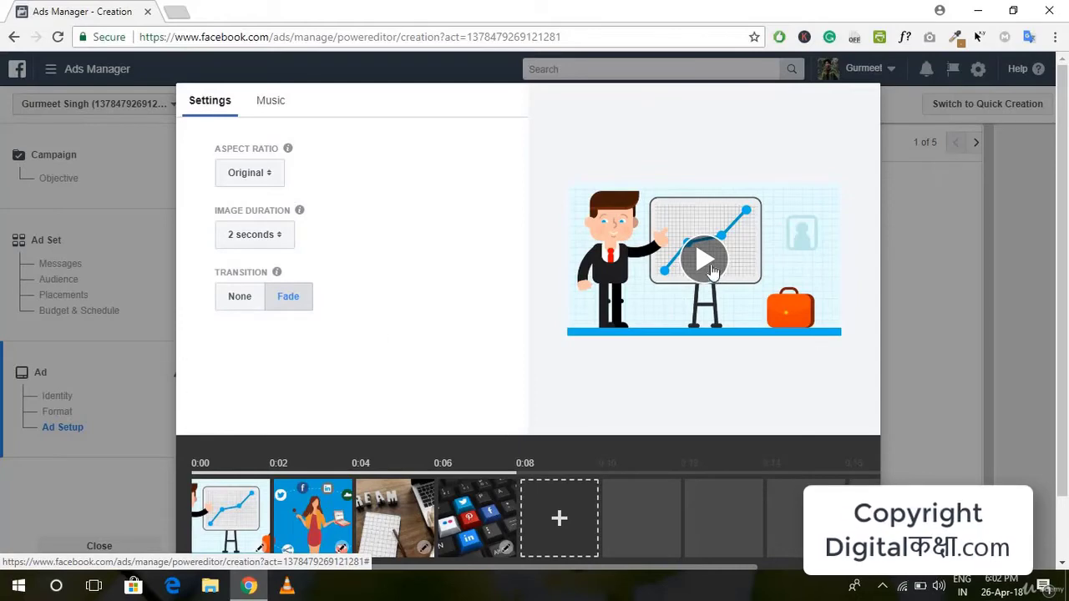
- Preview the slideshow with the Fade transition and again with the transition set to None
click(708, 273)
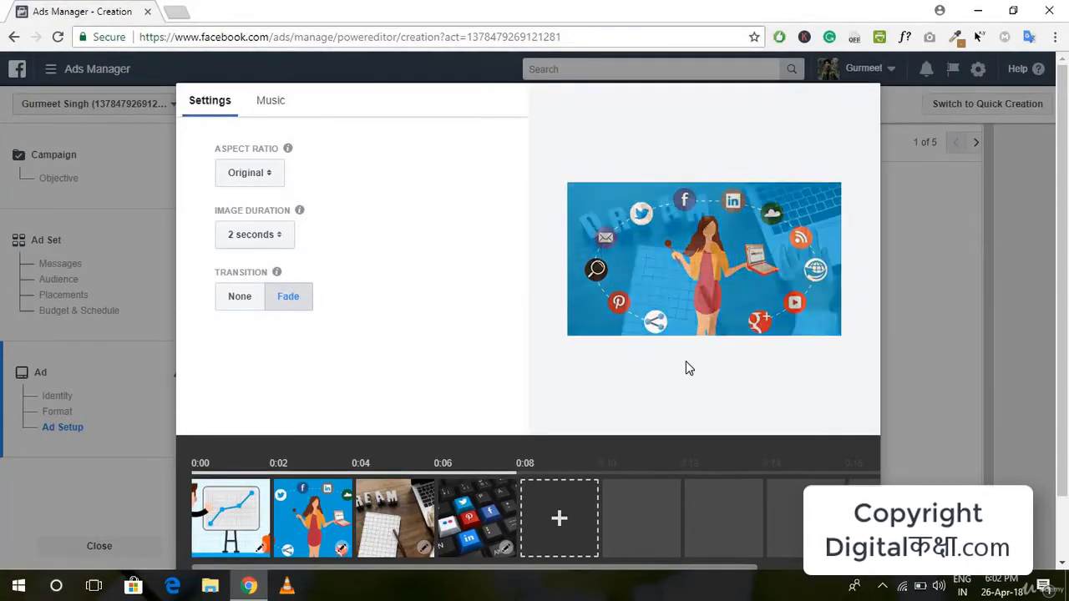
click(251, 305)
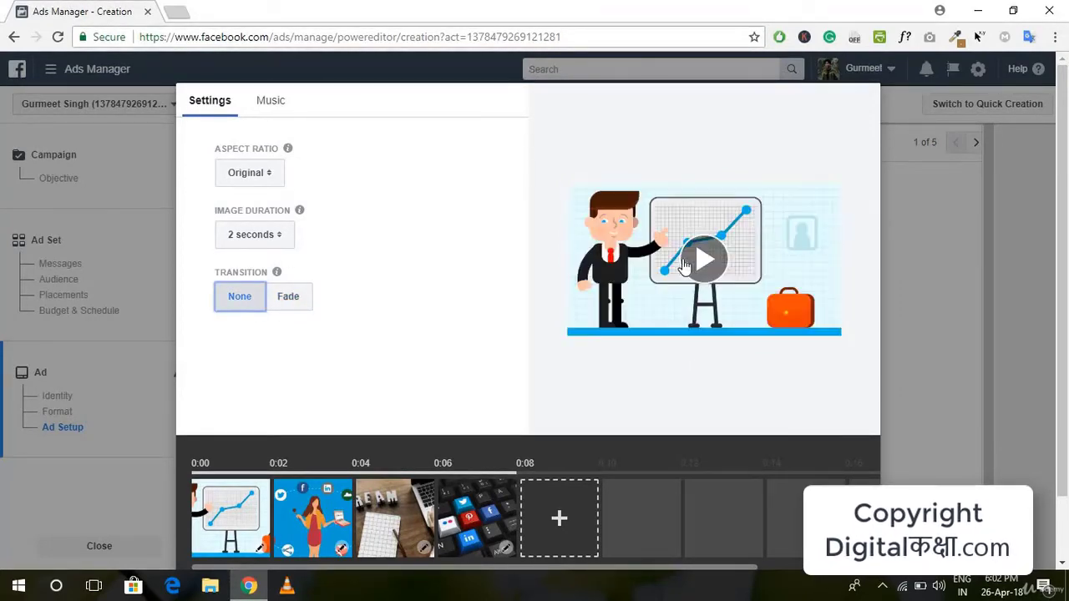
click(682, 260)
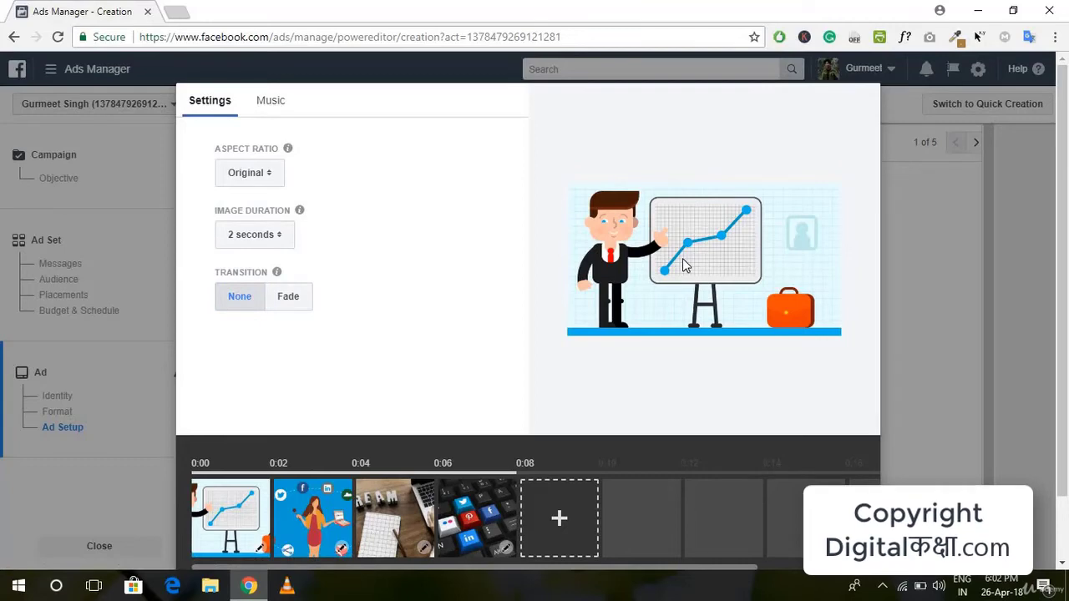
- Set the transition to Fade and create the slideshow for card 3
click(286, 298)
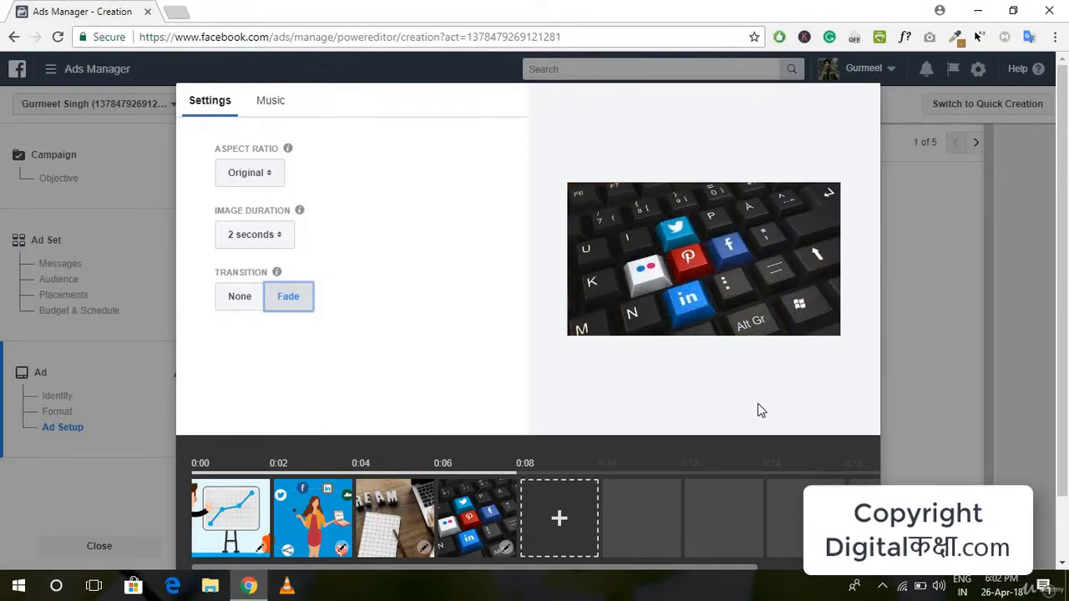
scroll(759, 410, down, 2)
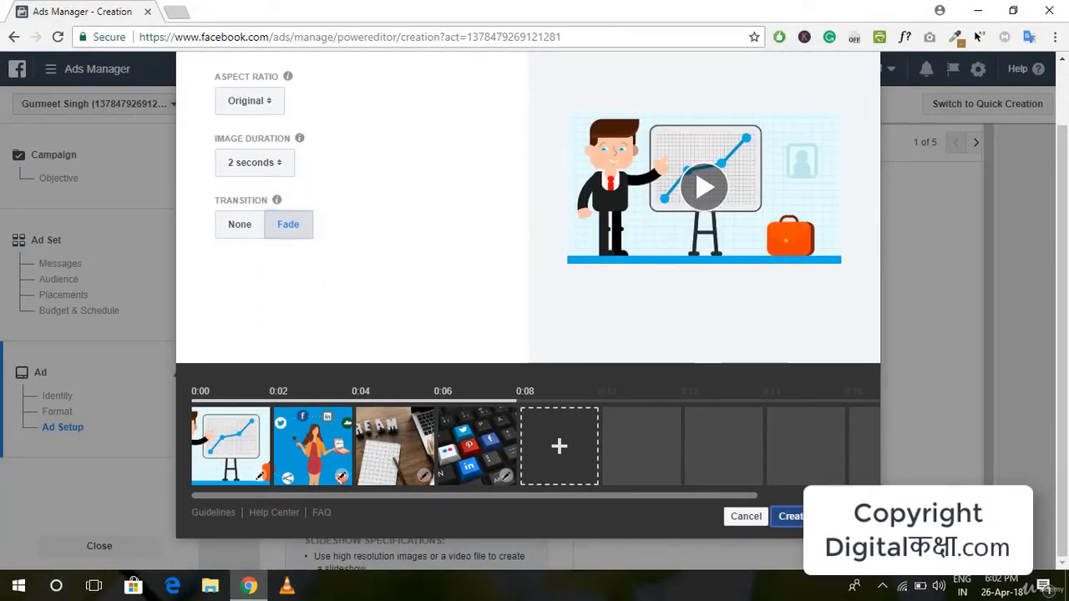
click(789, 516)
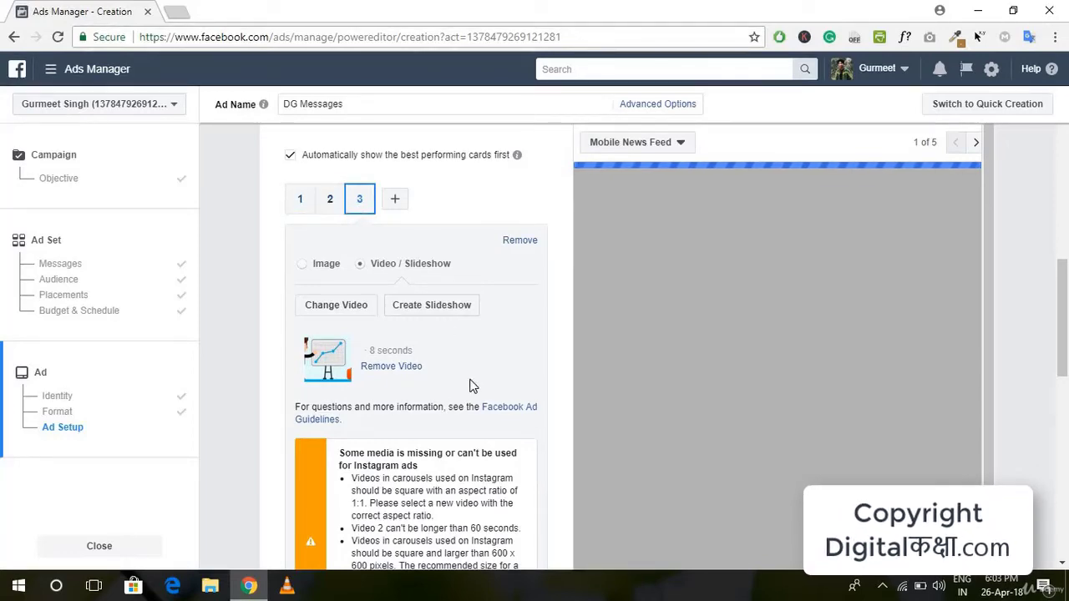
- Set card 3's headline to "Learn Digital Marketing From Experts in Hindi"
scroll(470, 384, down, 4)
scroll(406, 334, up, 5)
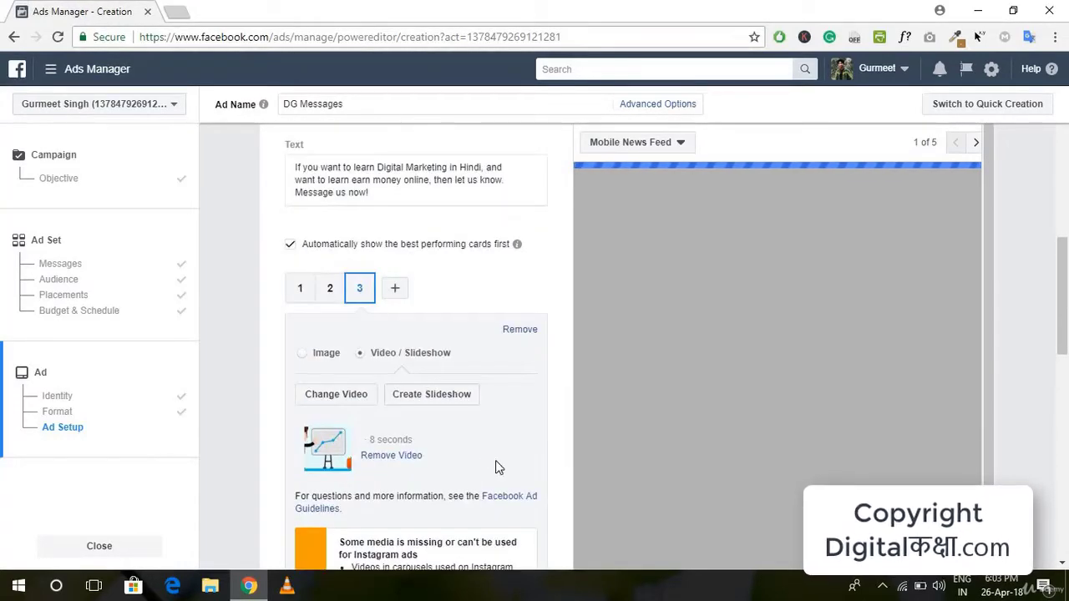
scroll(496, 468, down, 4)
scroll(434, 468, down, 3)
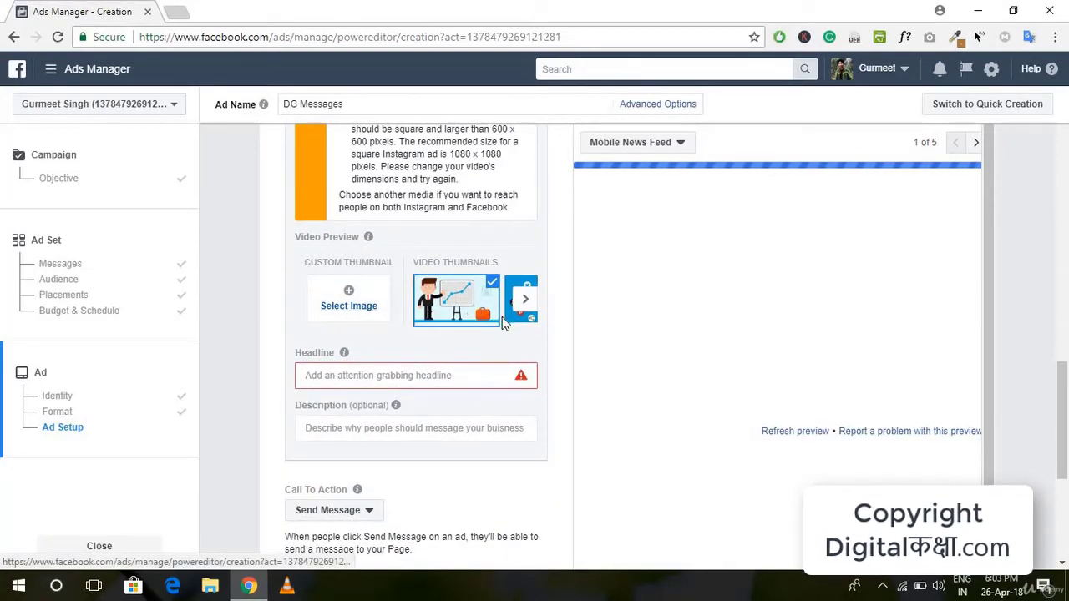
click(377, 376)
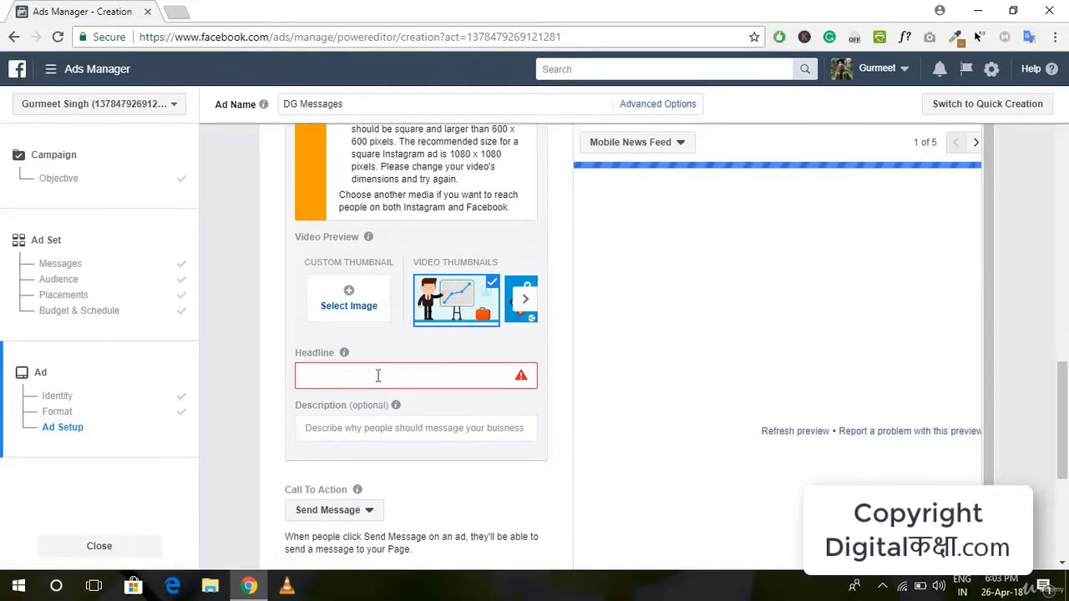
text(Lea)
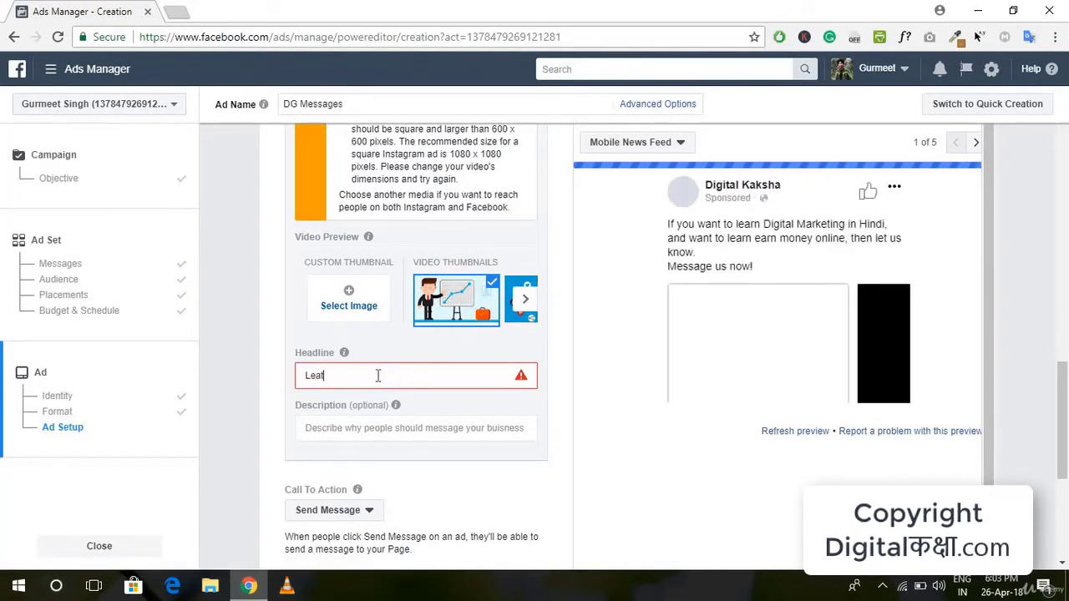
text(rn Digital Marketing)
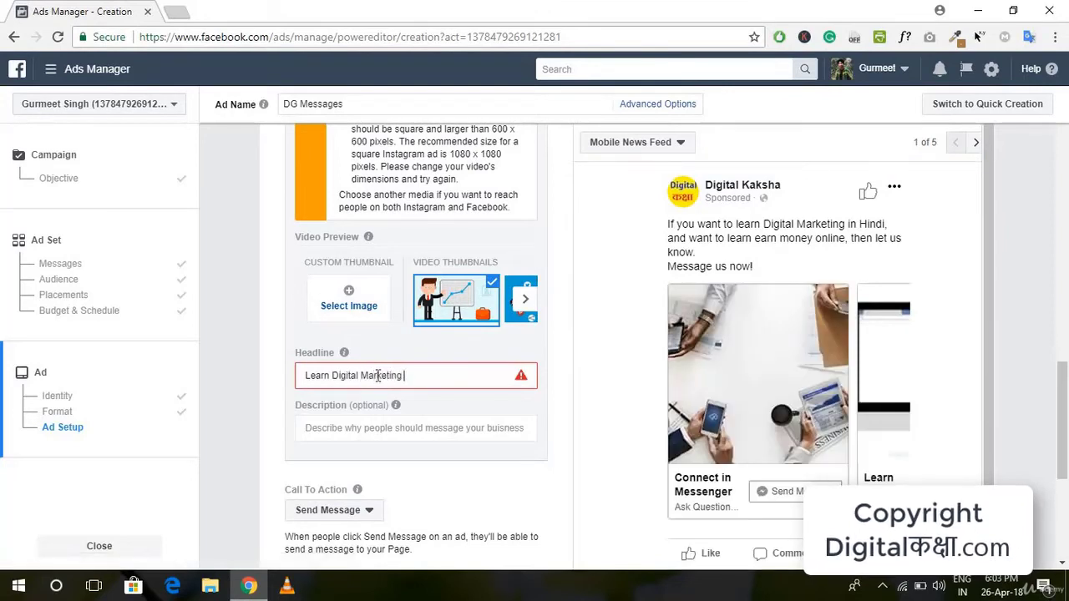
text( From Experys in Hindi)
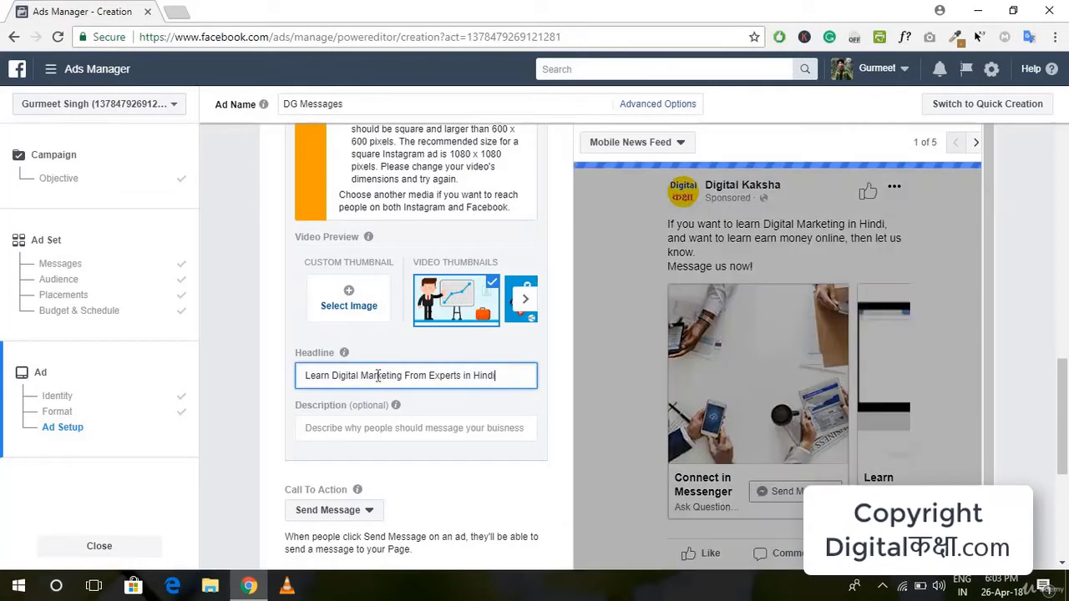
click(298, 405)
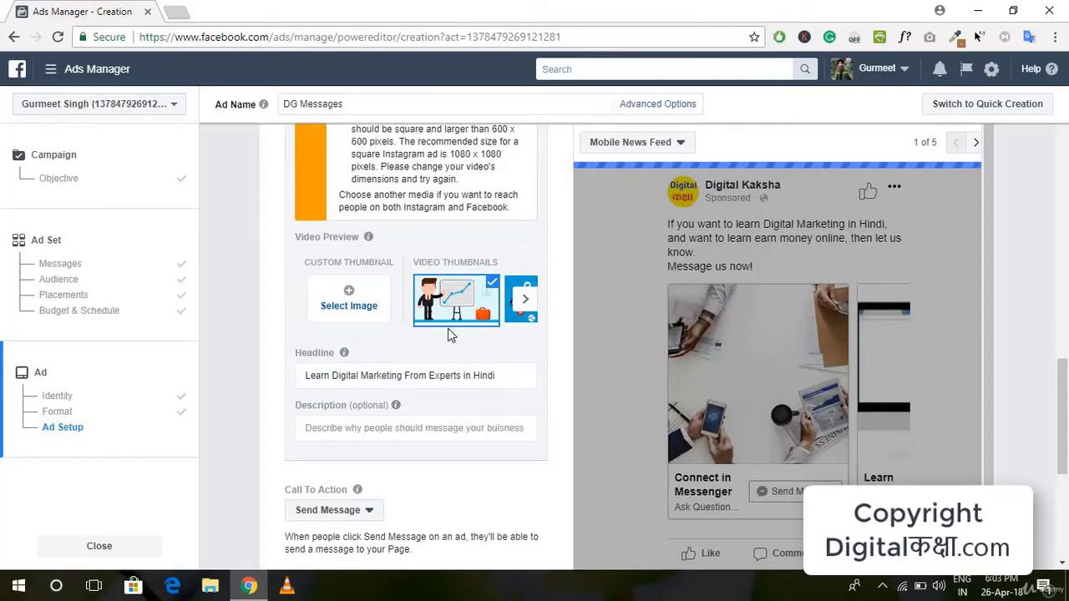
- Review card 3's media, thumbnail and headline settings along with the ad's format, text and call to action
scroll(448, 329, up, 5)
scroll(448, 329, down, 3)
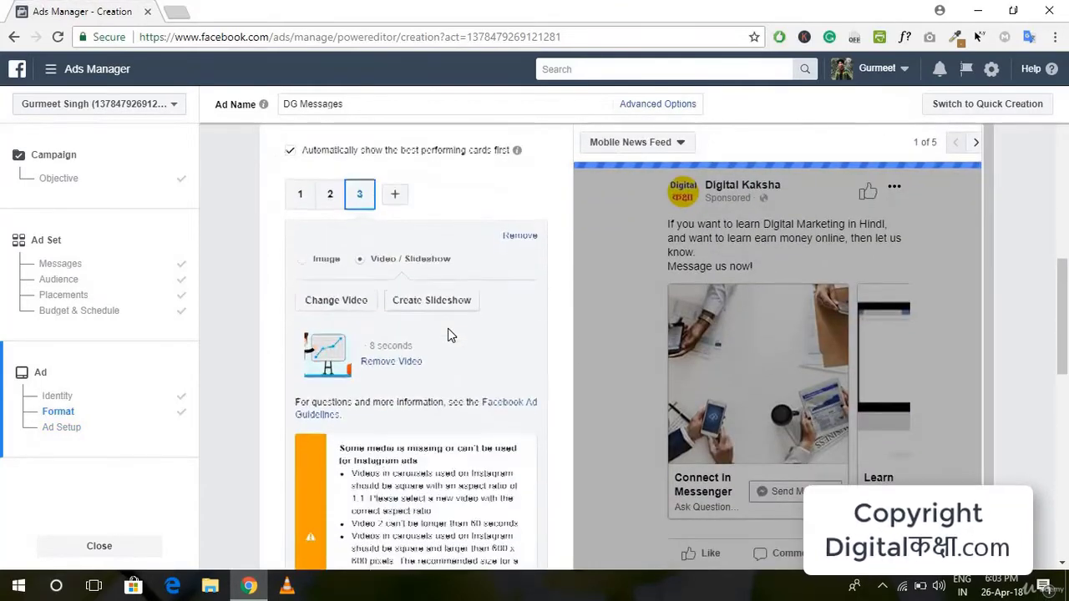
scroll(447, 328, down, 4)
scroll(544, 346, down, 4)
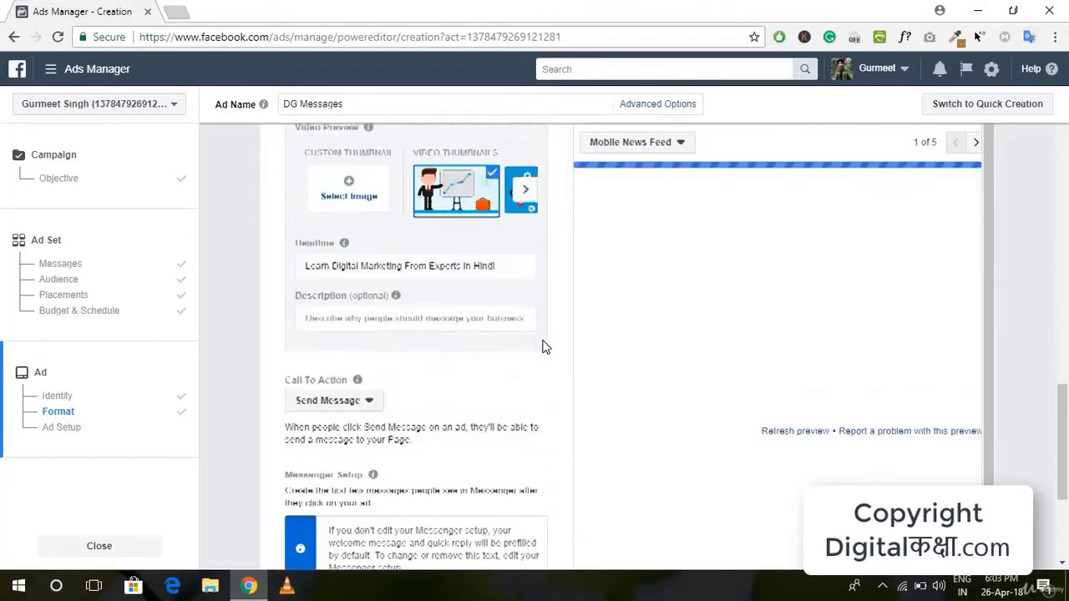
scroll(544, 346, up, 10)
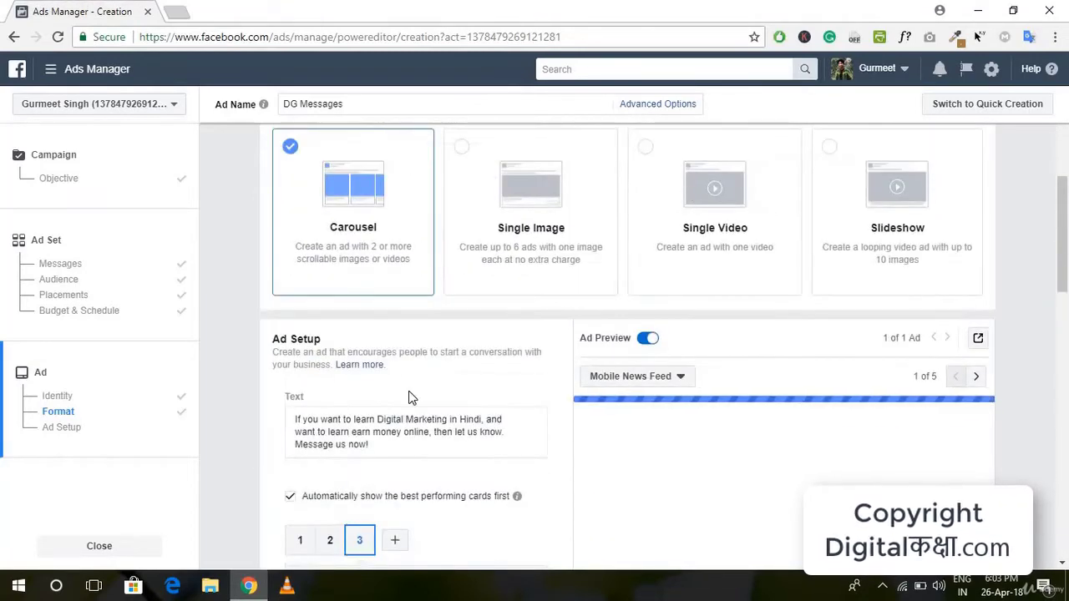
scroll(518, 443, down, 8)
scroll(403, 499, down, 4)
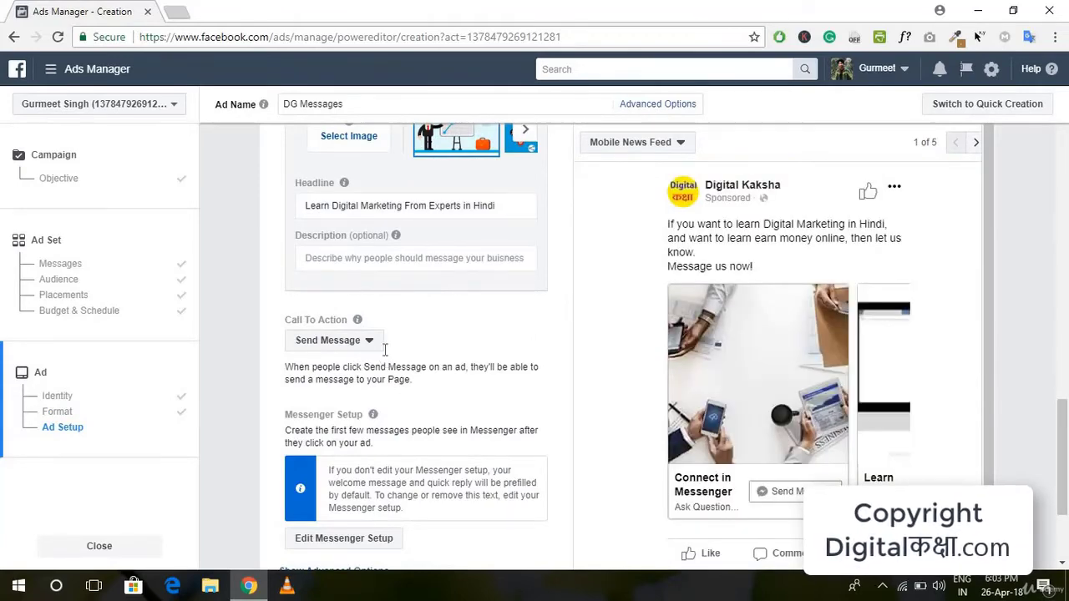
- Edit the Messenger setup's welcome message to end with "Please let us know if you are interested in learning Digital Marketing in Hindi."
scroll(384, 348, down, 1)
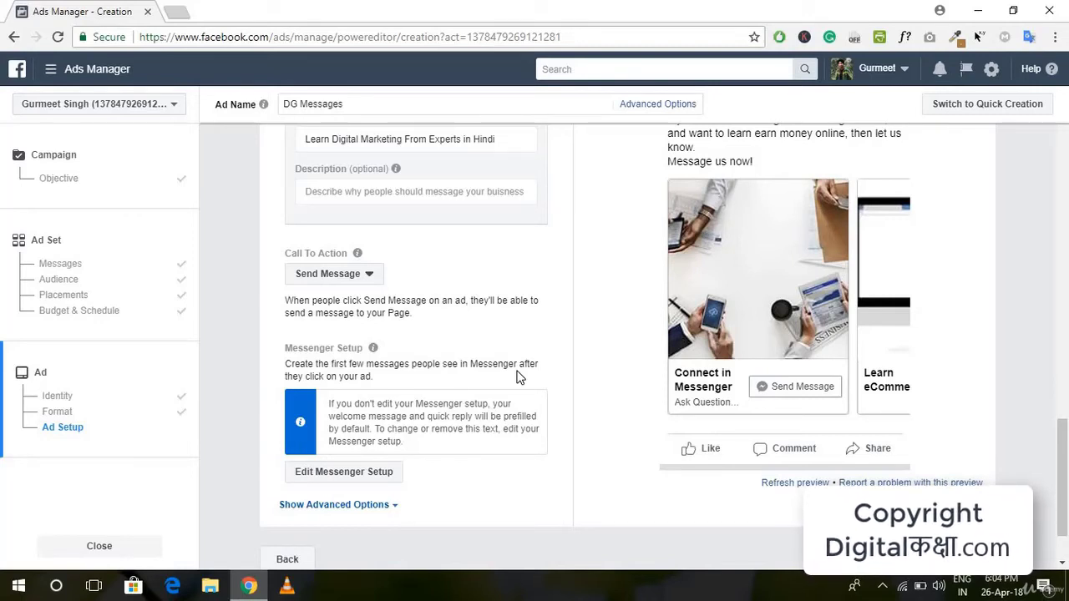
click(313, 473)
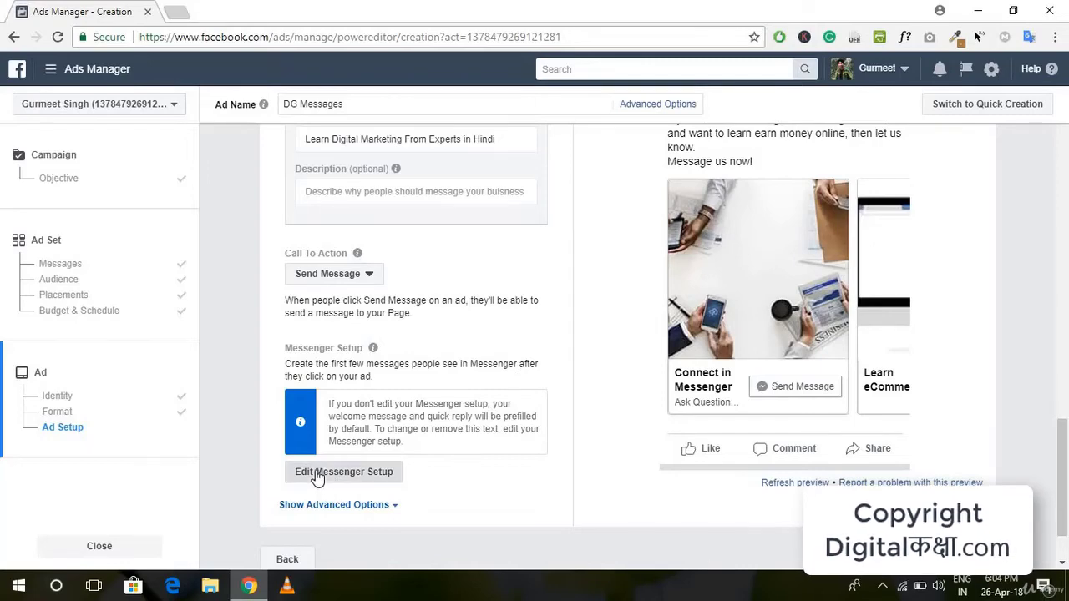
mouse_move(319, 319)
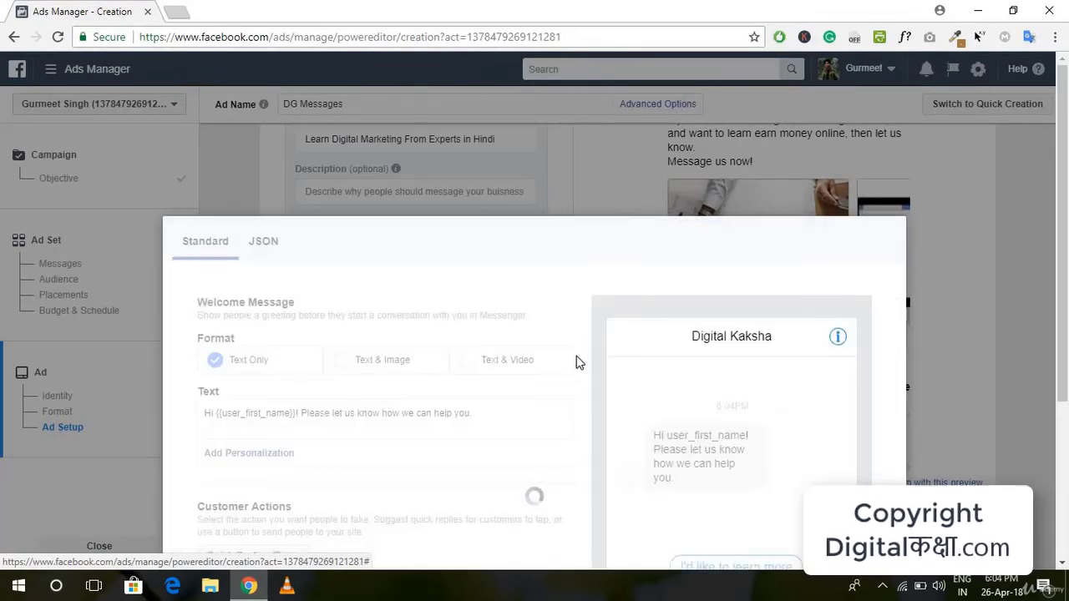
scroll(562, 380, down, 3)
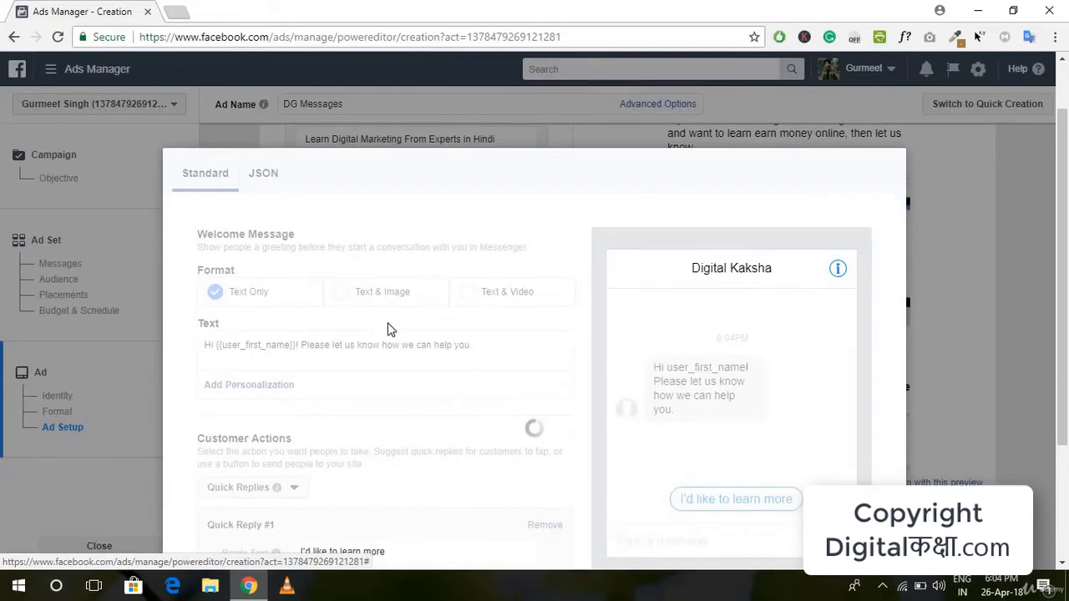
scroll(406, 315, up, 2)
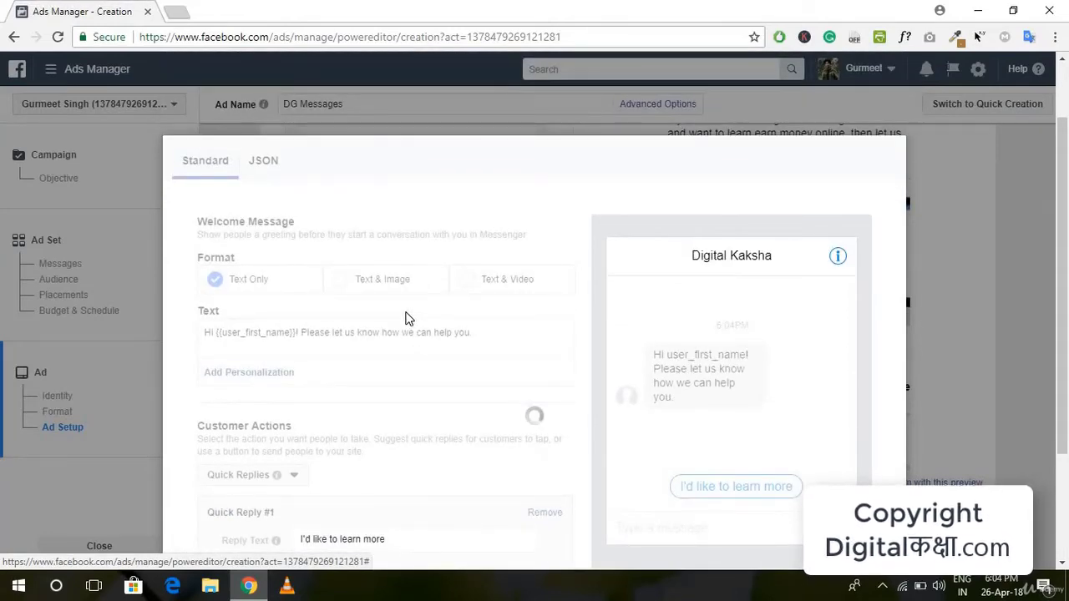
scroll(406, 315, down, 2)
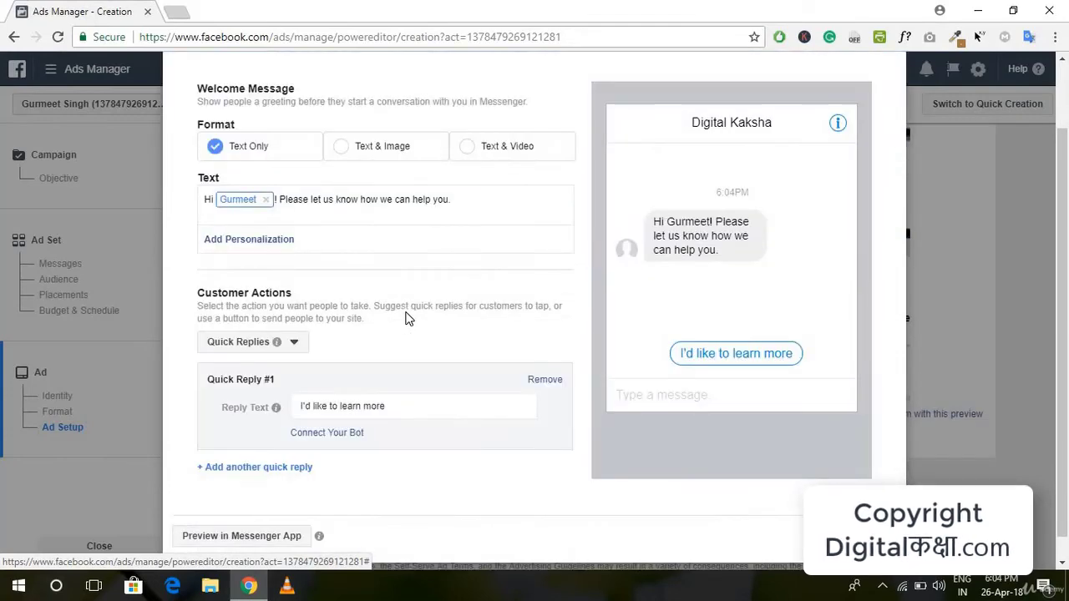
scroll(225, 159, up, 1)
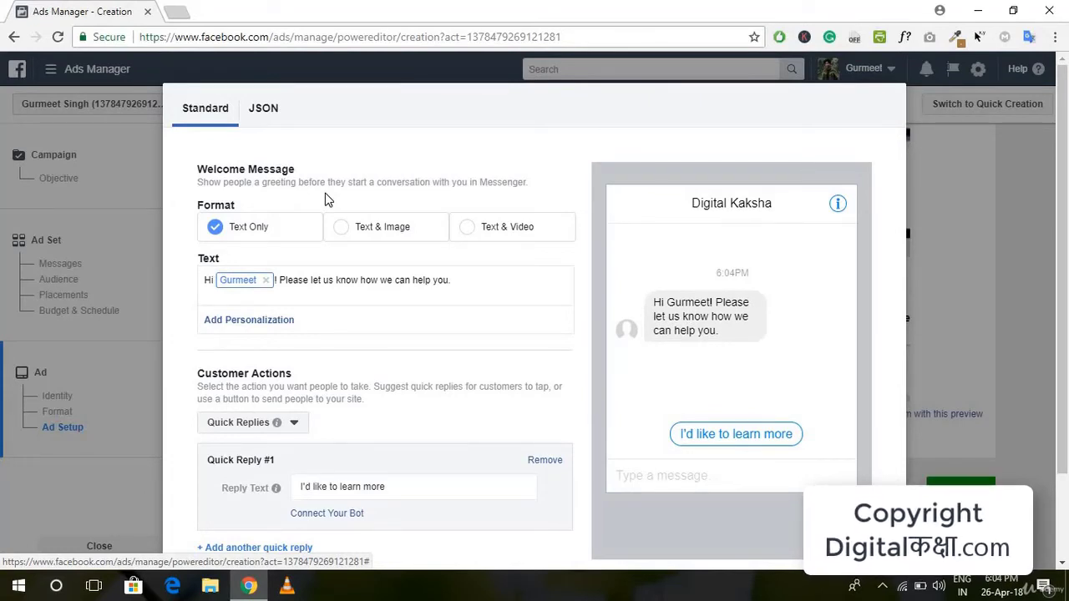
scroll(550, 336, down, 1)
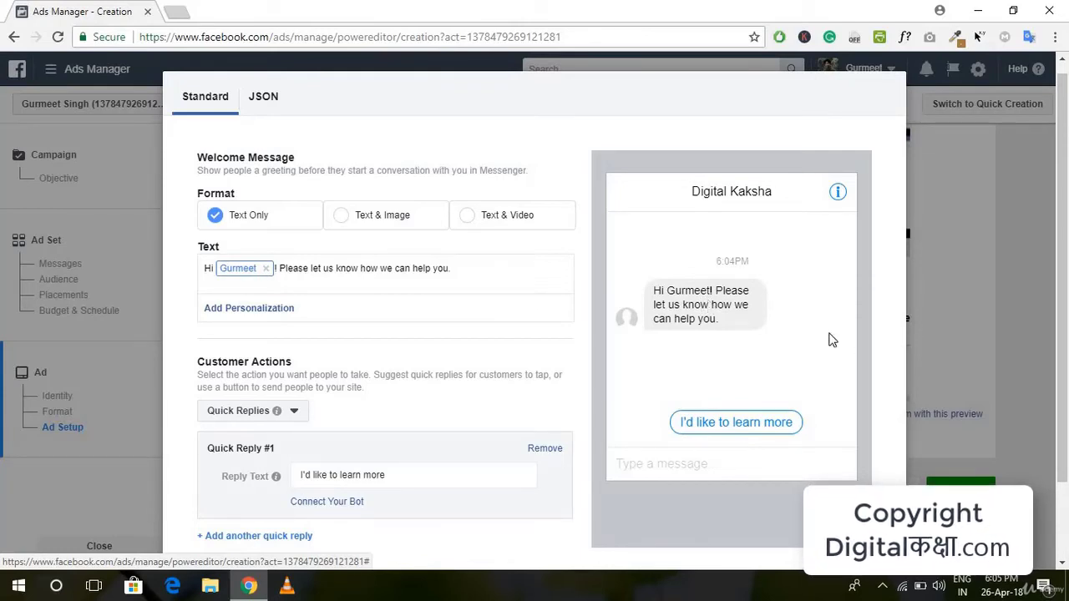
click(483, 268)
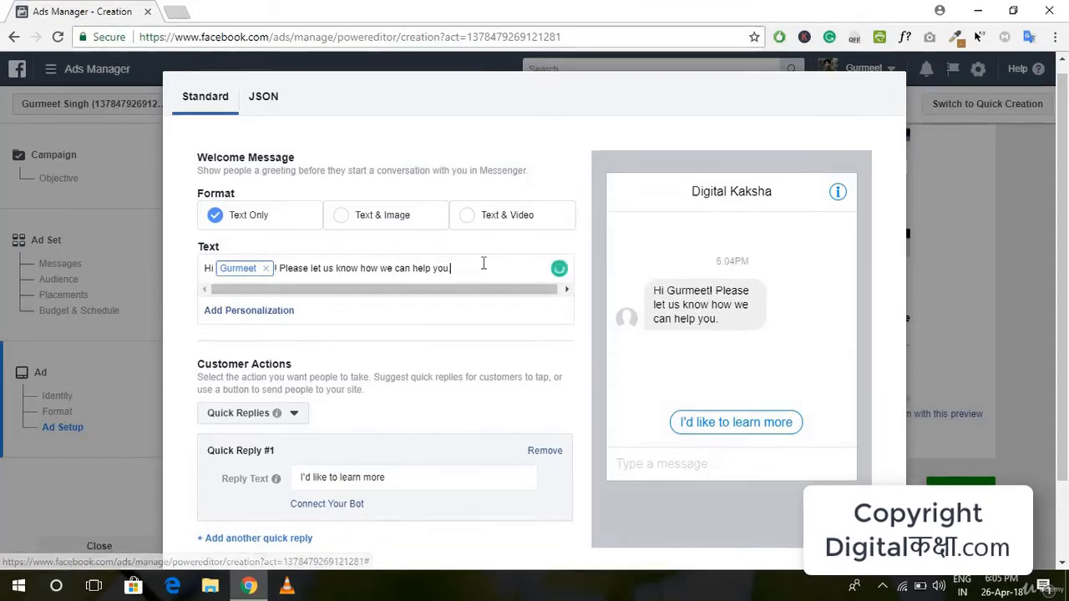
drag(399, 268, 364, 292)
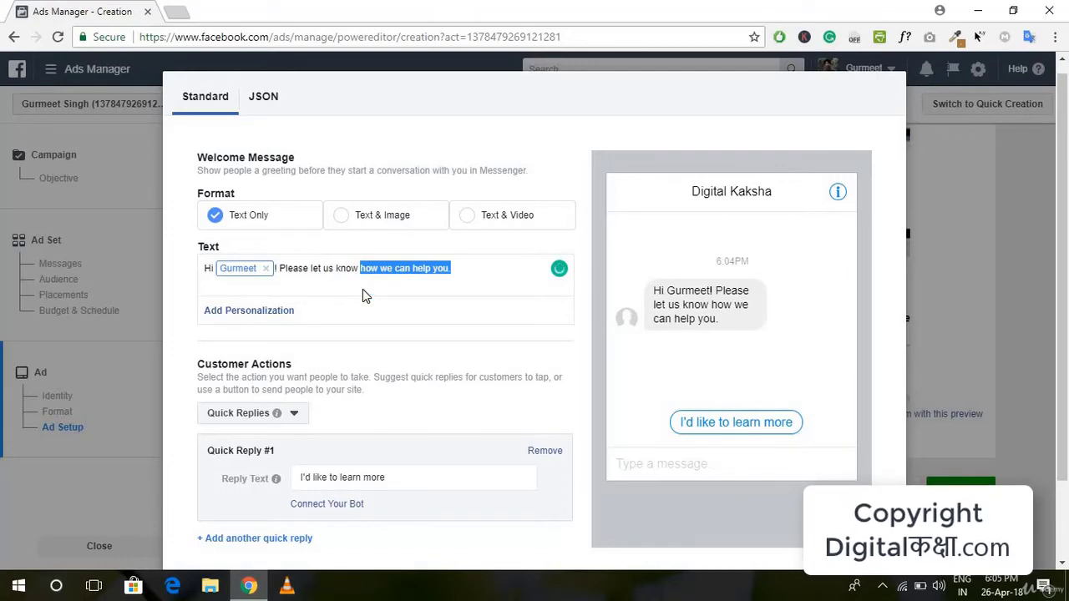
text(if)
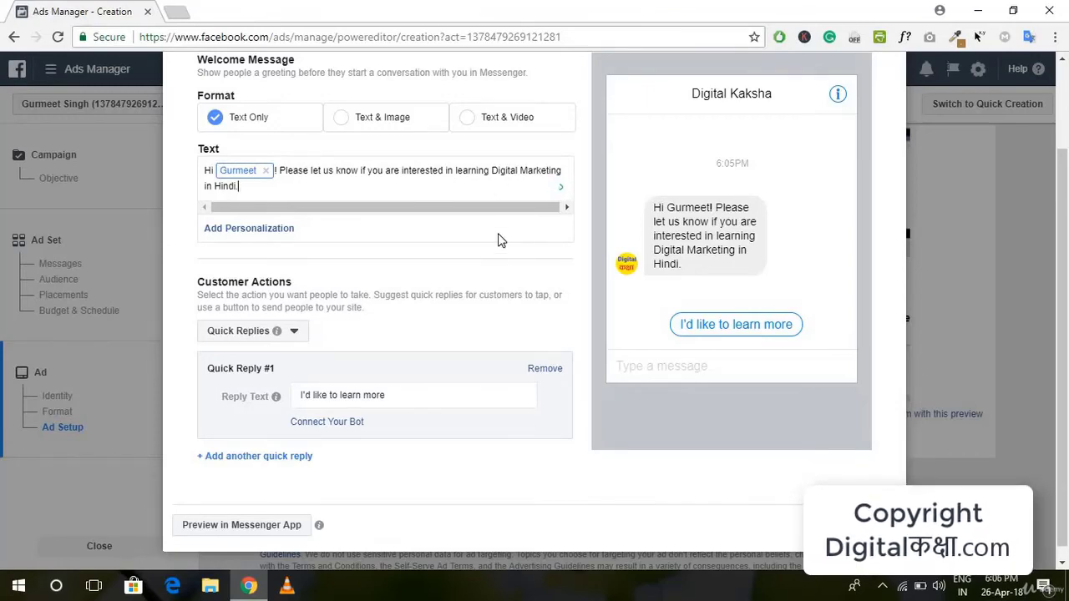
- Check the available customer action types, keep Quick Replies with "I'd like to learn more", and finish the Messenger setup
scroll(497, 239, up, 1)
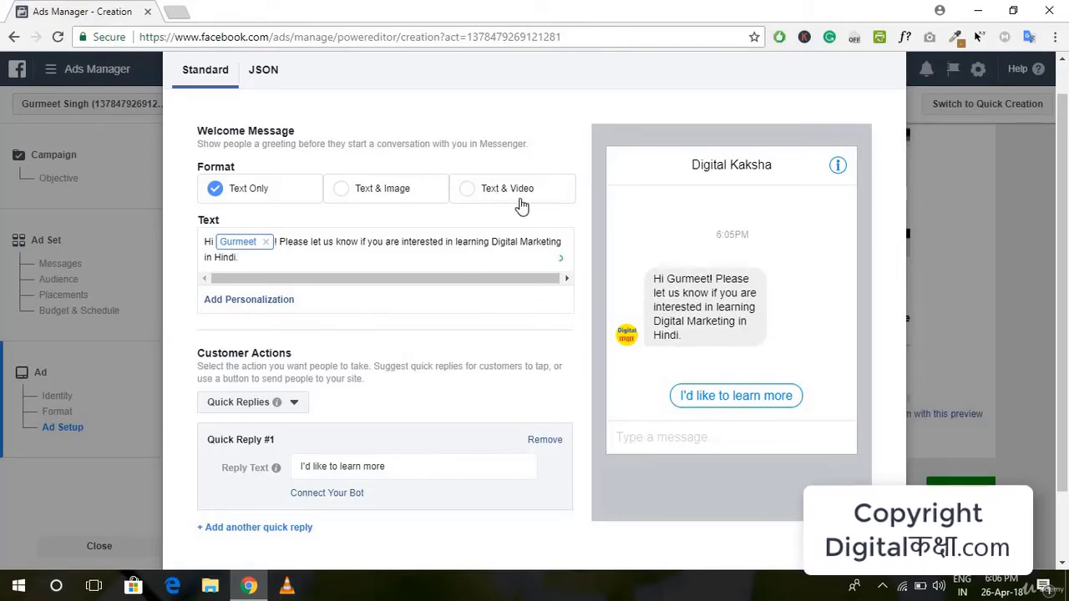
scroll(417, 329, down, 1)
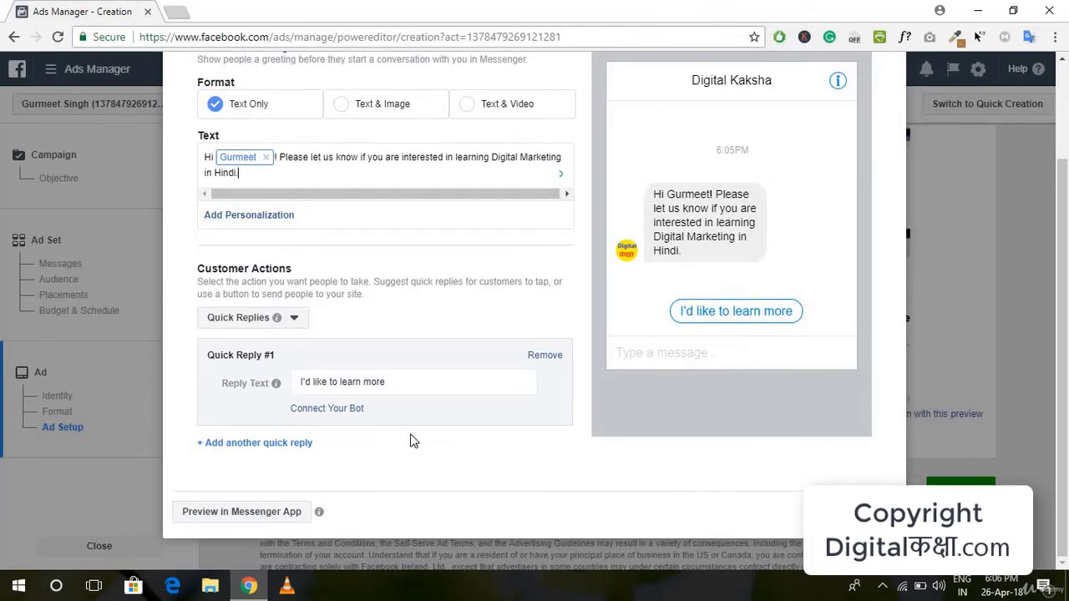
click(296, 322)
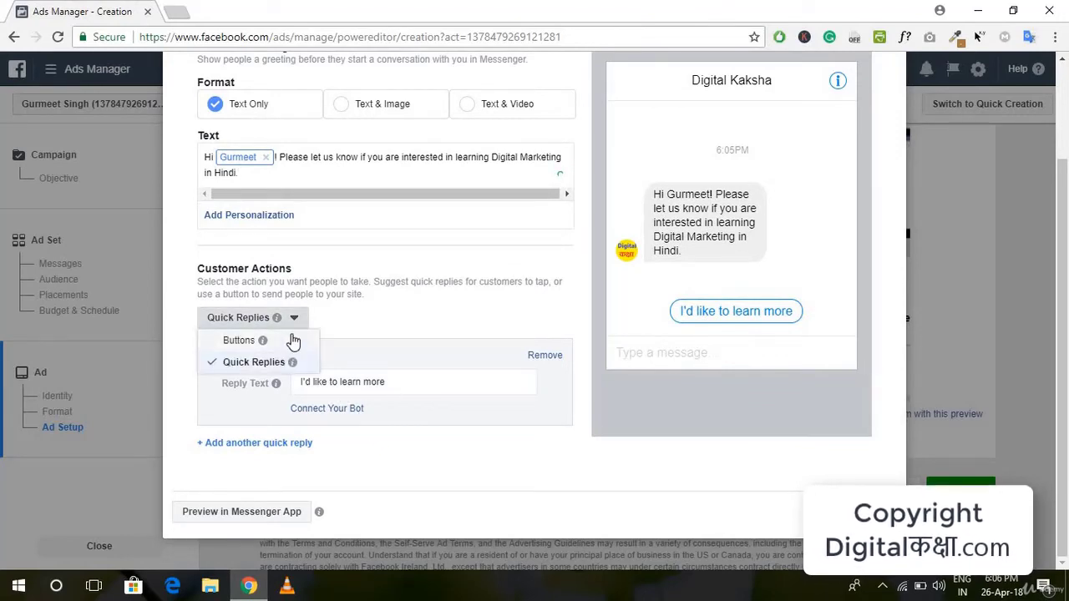
click(294, 326)
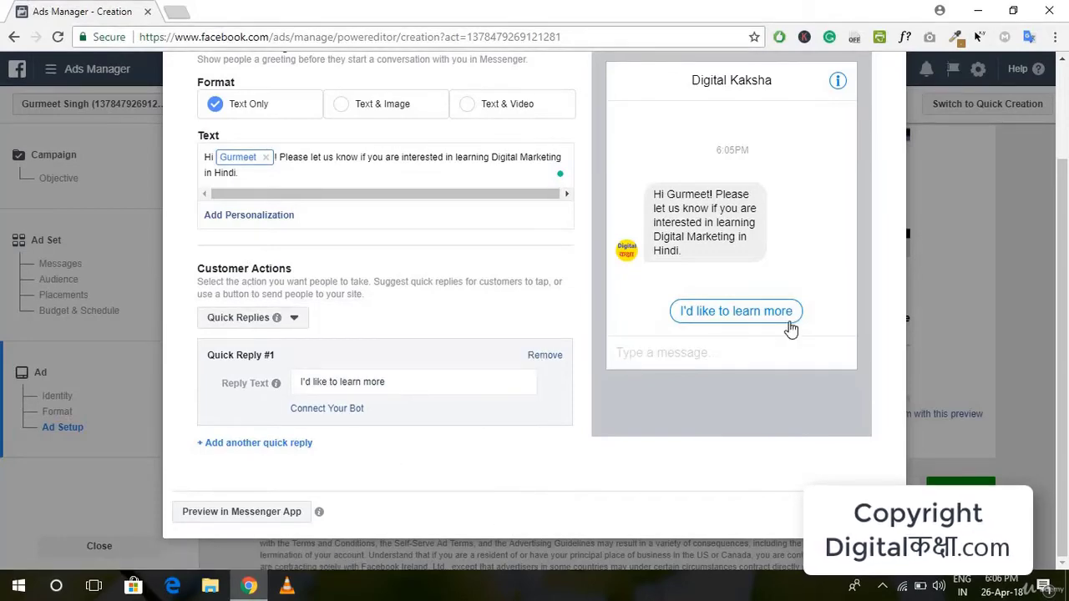
scroll(361, 310, up, 2)
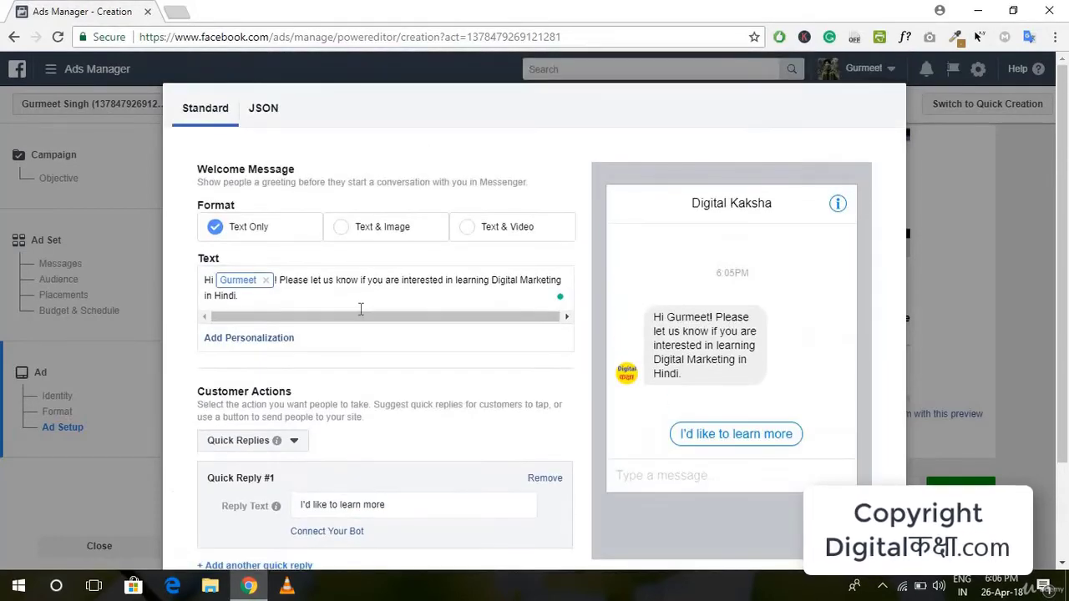
scroll(861, 414, down, 2)
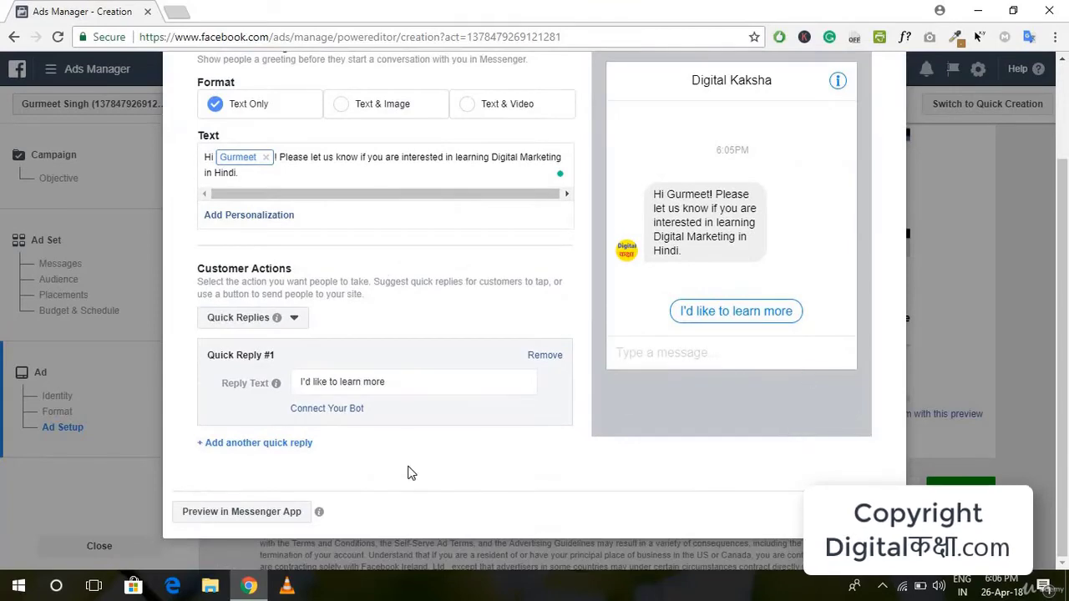
scroll(410, 470, up, 2)
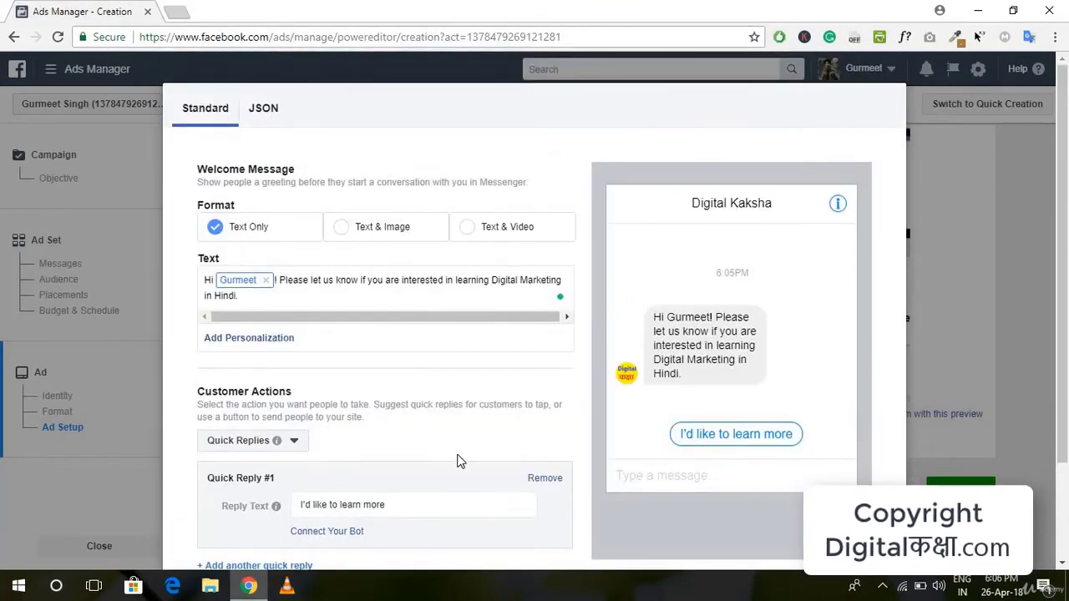
scroll(458, 461, down, 2)
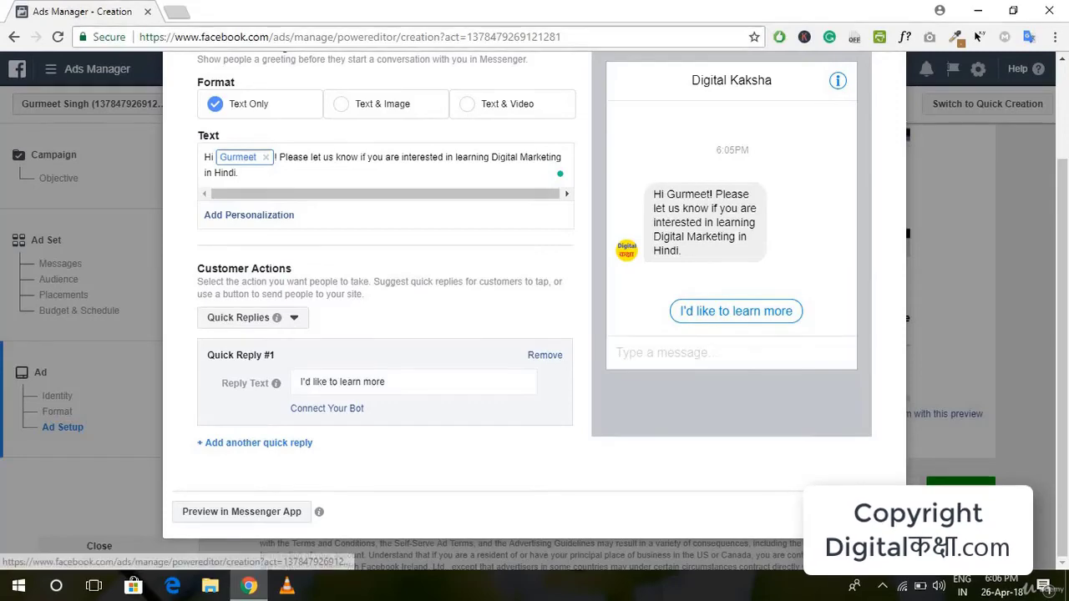
click(98, 545)
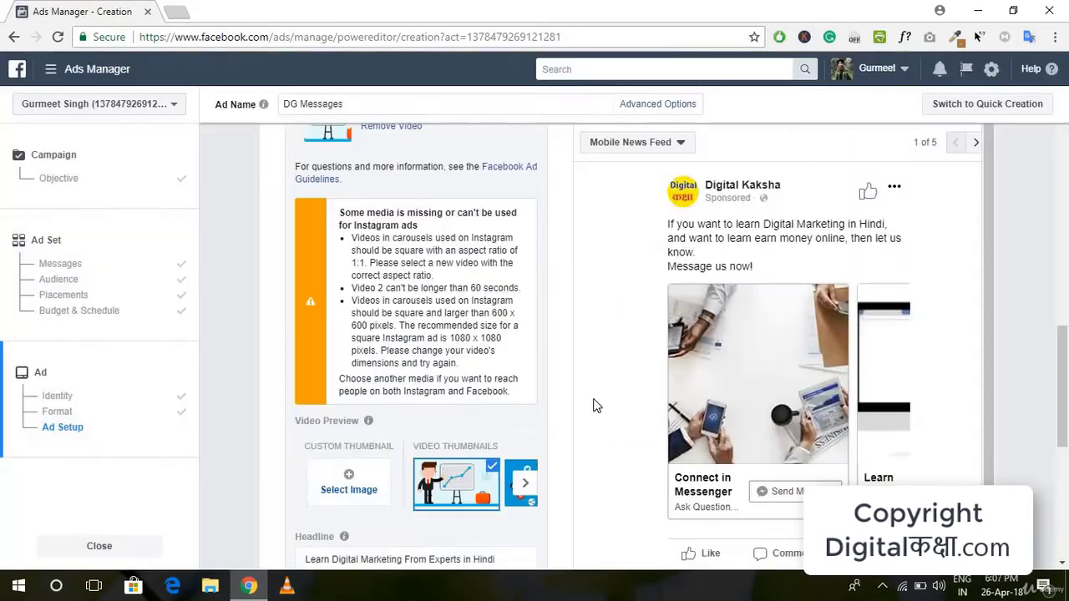
- Review the ad in the Mobile News Feed and Feature Phone previews and look through the list of preview placements
scroll(597, 405, up, 10)
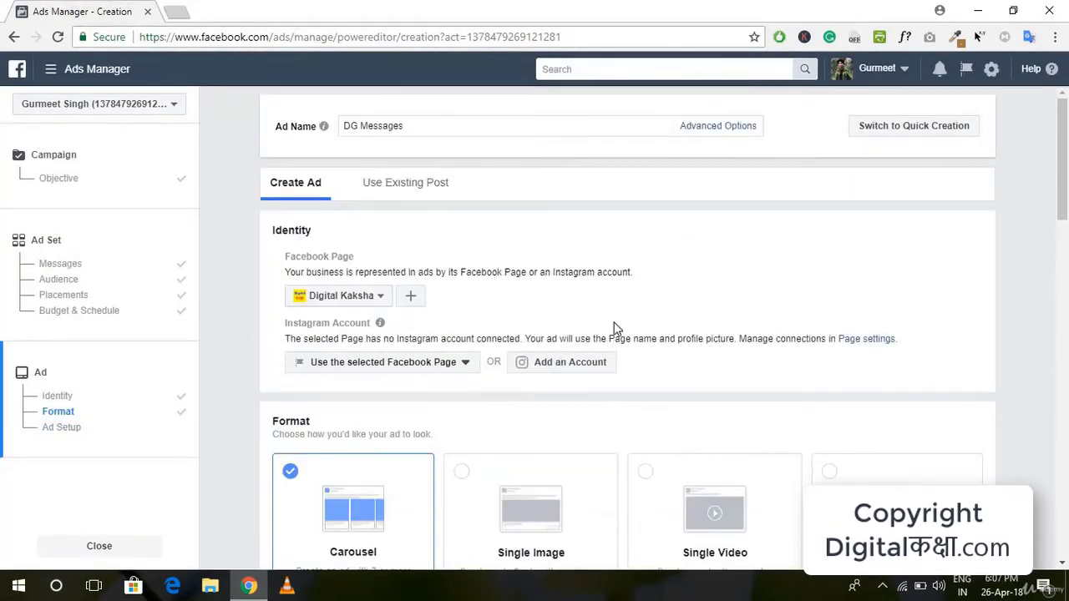
scroll(614, 328, down, 6)
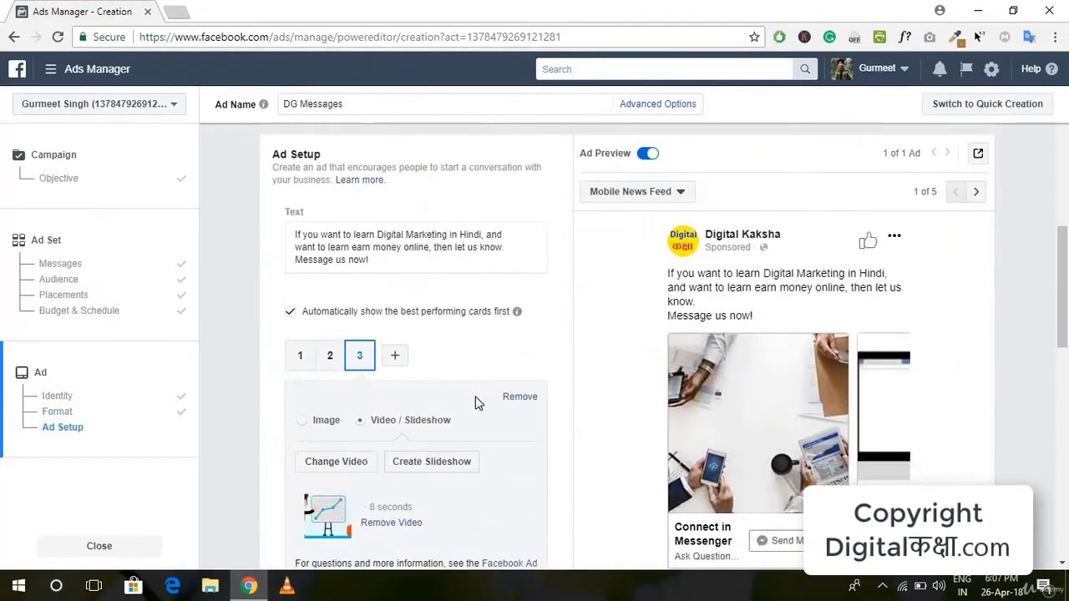
click(975, 194)
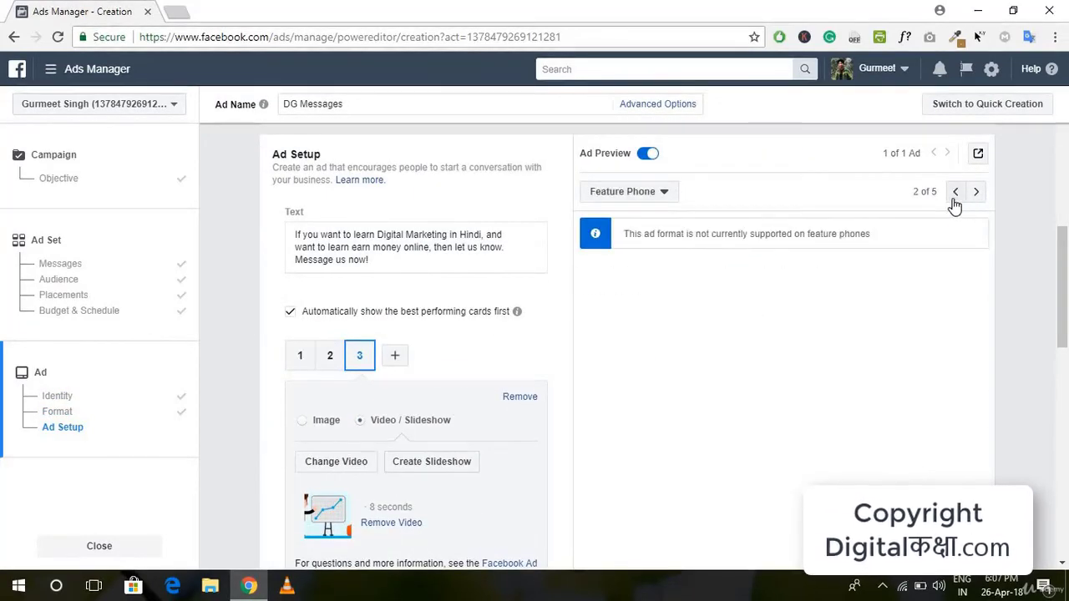
click(955, 193)
click(637, 194)
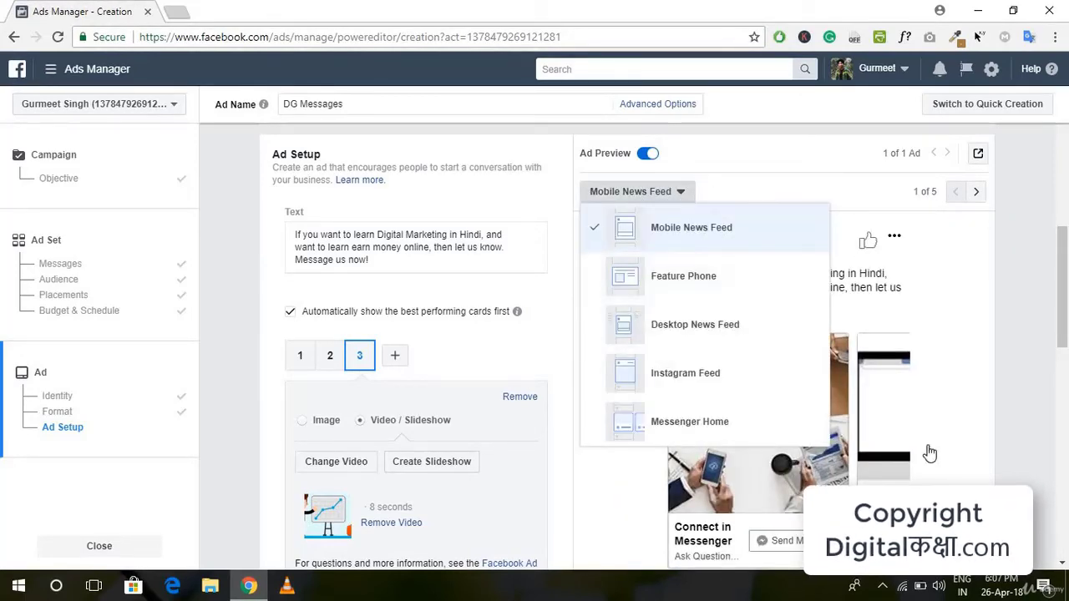
click(1009, 264)
- Check the ad setup once more and confirm the DG Messages ad to submit it for review
scroll(468, 375, down, 3)
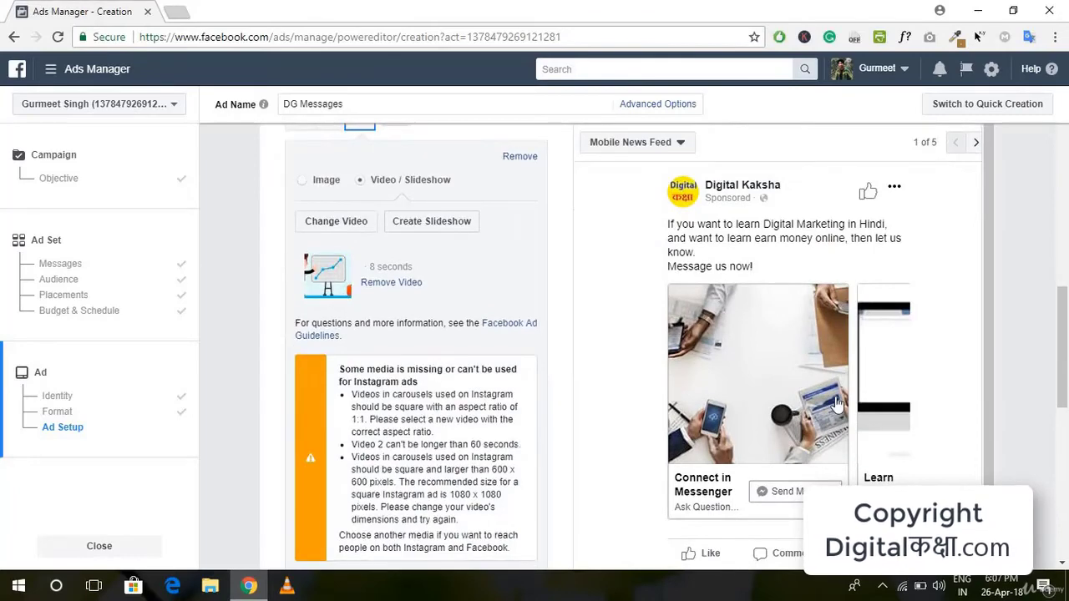
scroll(832, 406, down, 1)
scroll(548, 475, down, 5)
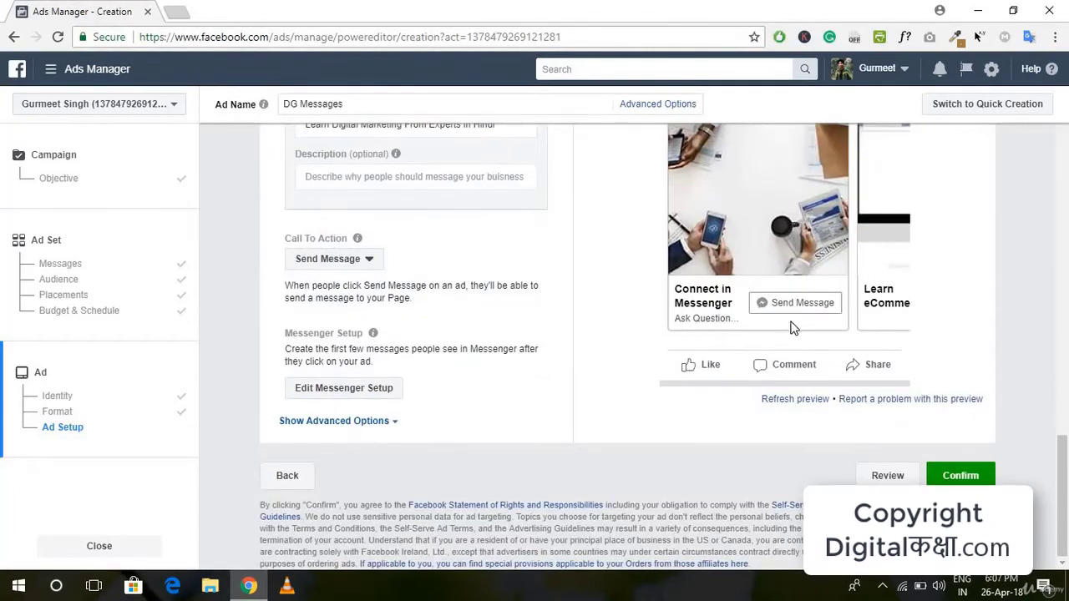
scroll(625, 340, up, 15)
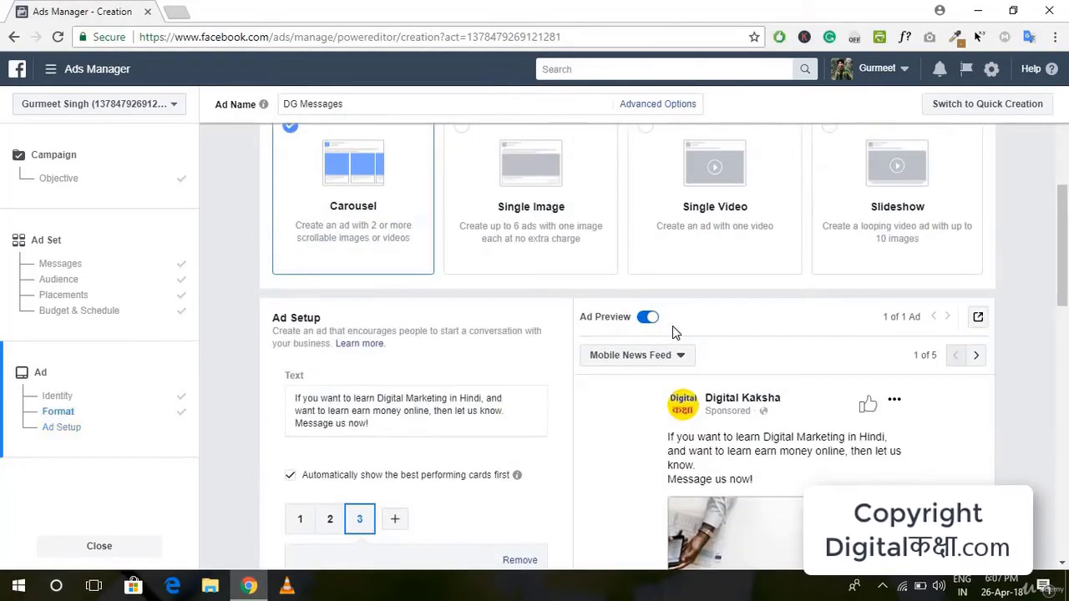
scroll(673, 326, down, 12)
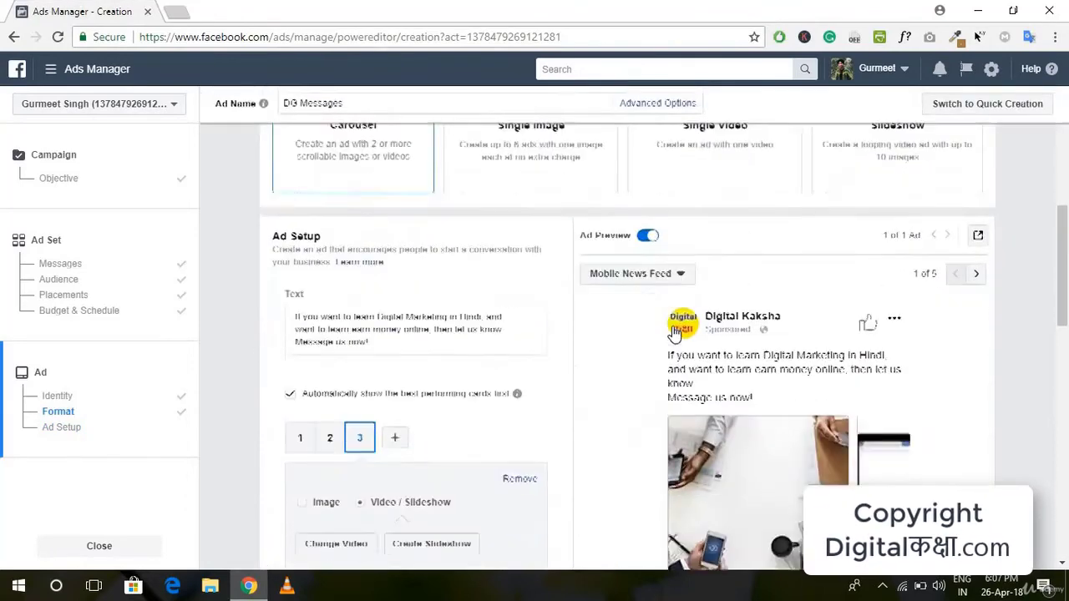
scroll(673, 334, down, 2)
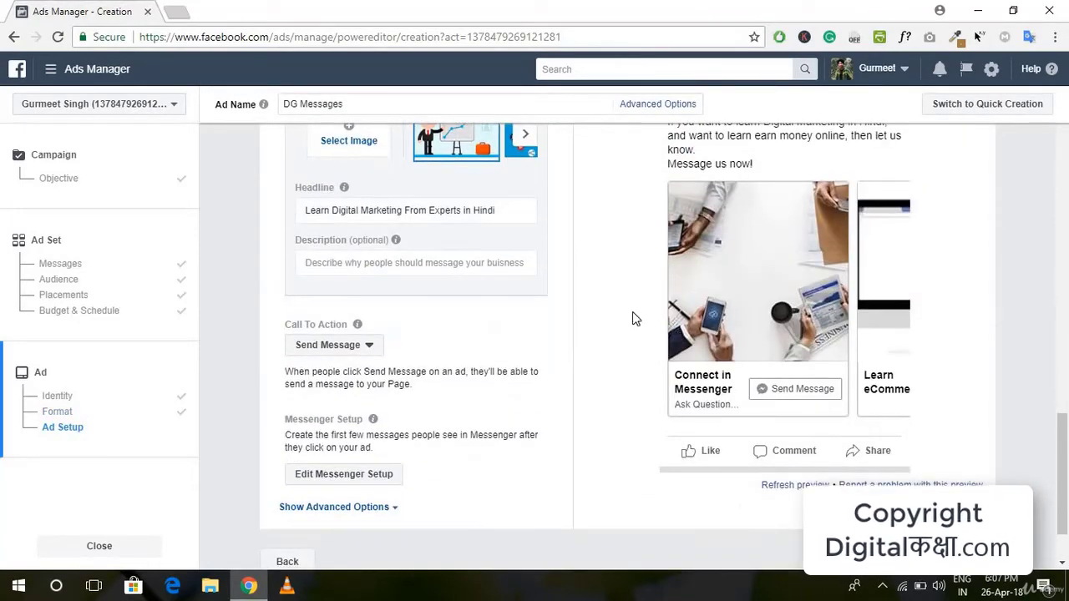
scroll(623, 339, down, 1)
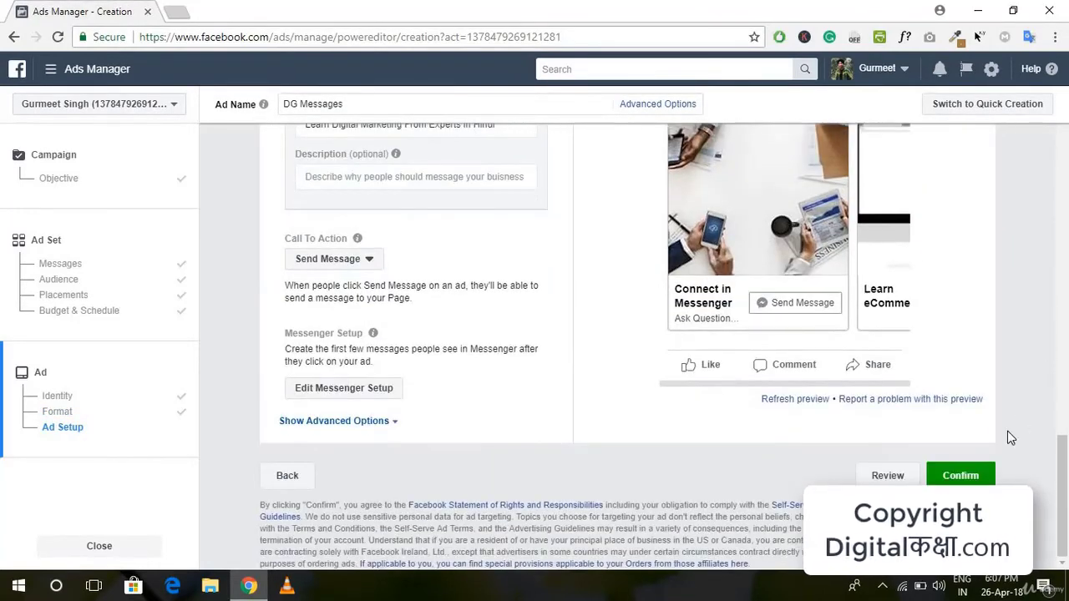
click(968, 478)
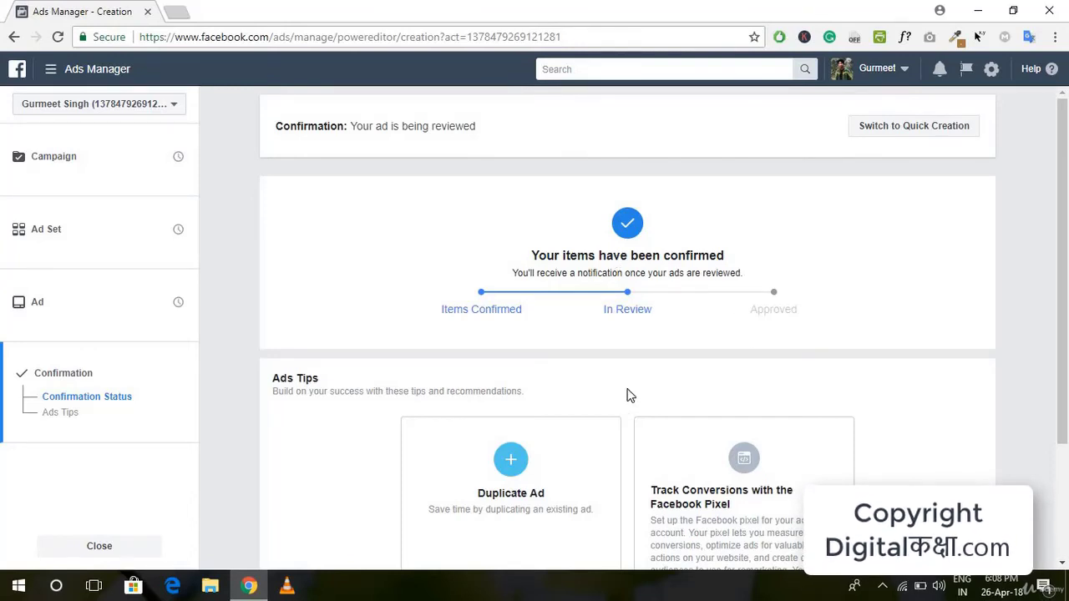
scroll(618, 397, down, 2)
scroll(618, 396, up, 2)
- Go to the ad account's billing page and open its payment settings
click(71, 77)
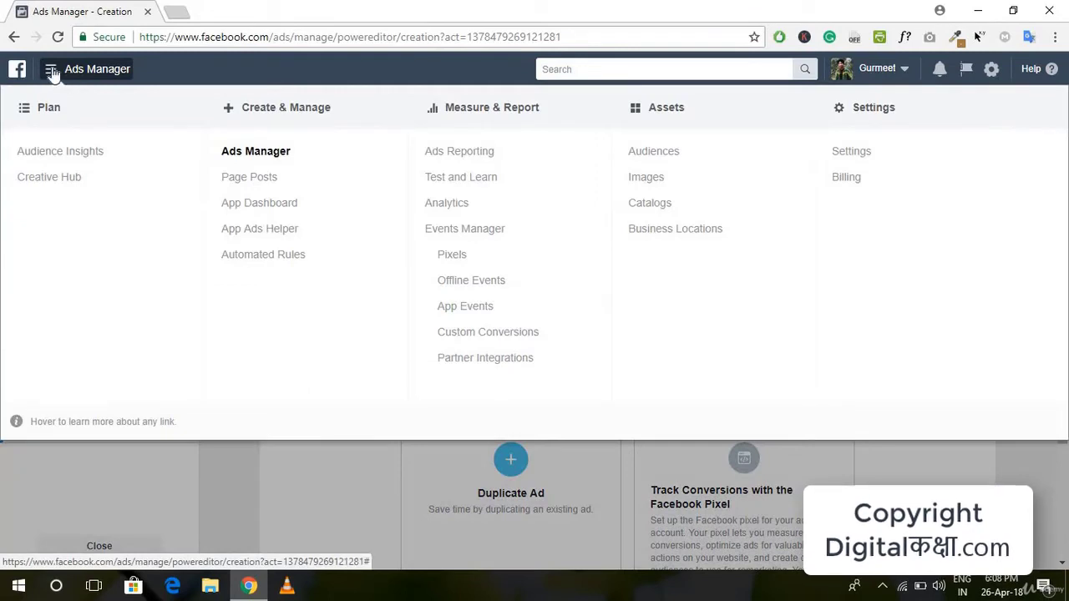
click(846, 179)
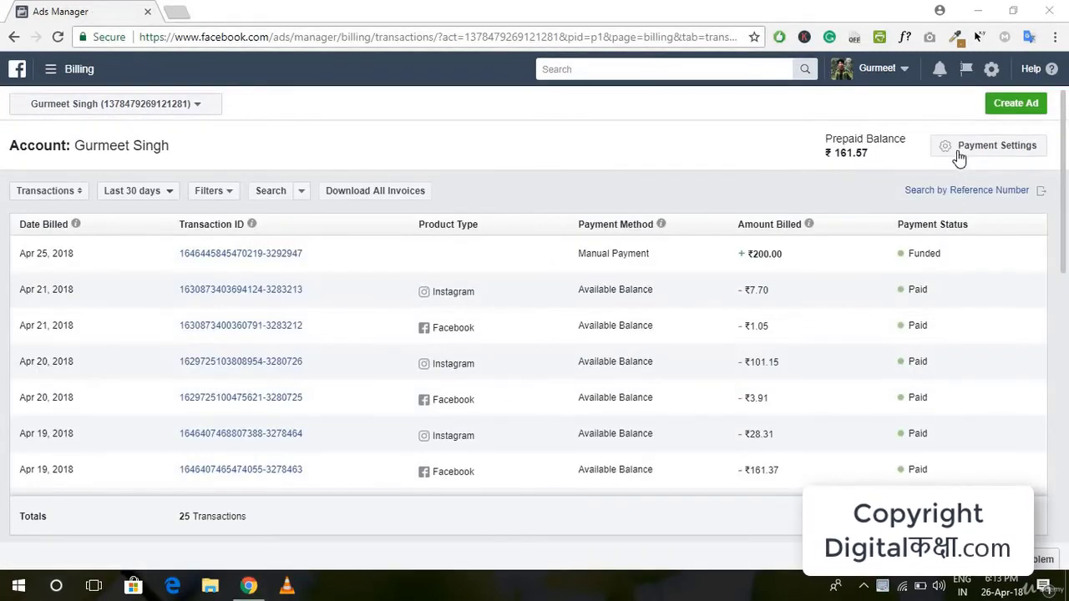
click(958, 155)
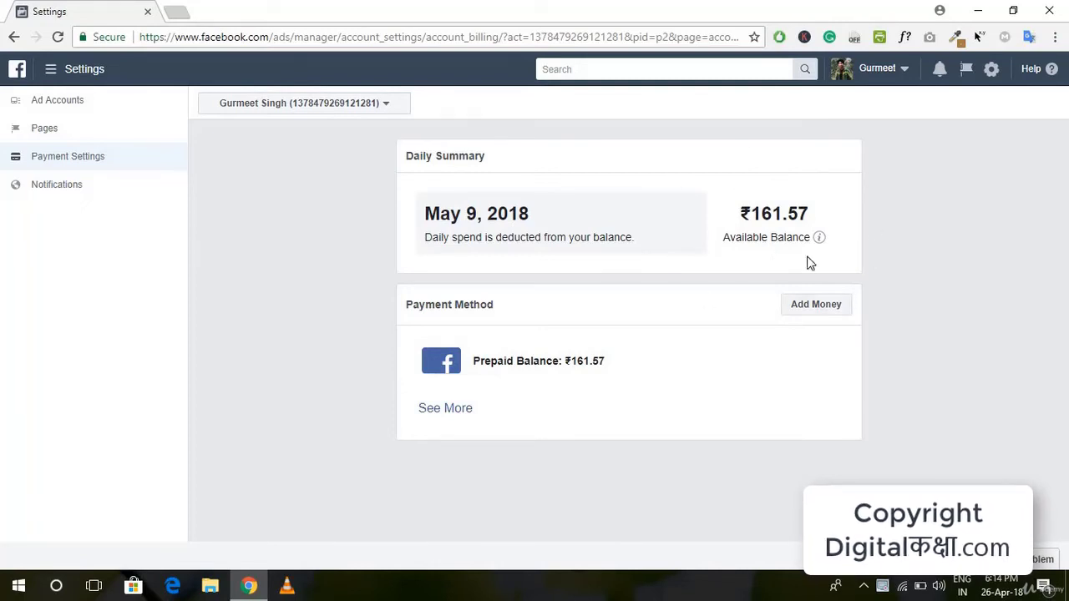
mouse_move(820, 237)
- Choose Paytm Wallet to add ₹200.00 to the prepaid balance and proceed to the payment review
click(824, 305)
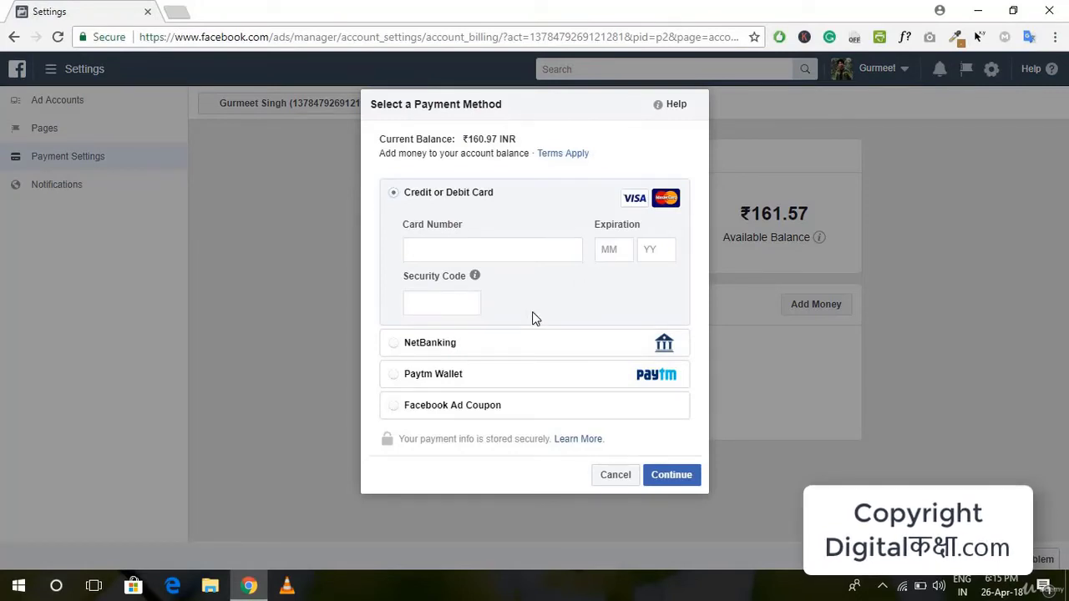
click(419, 378)
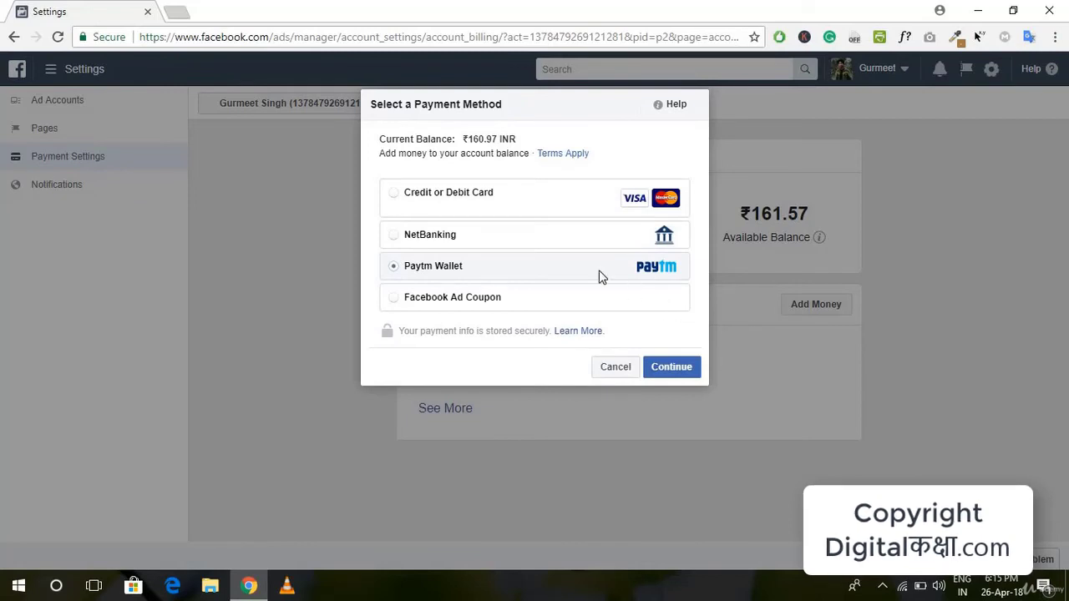
click(681, 372)
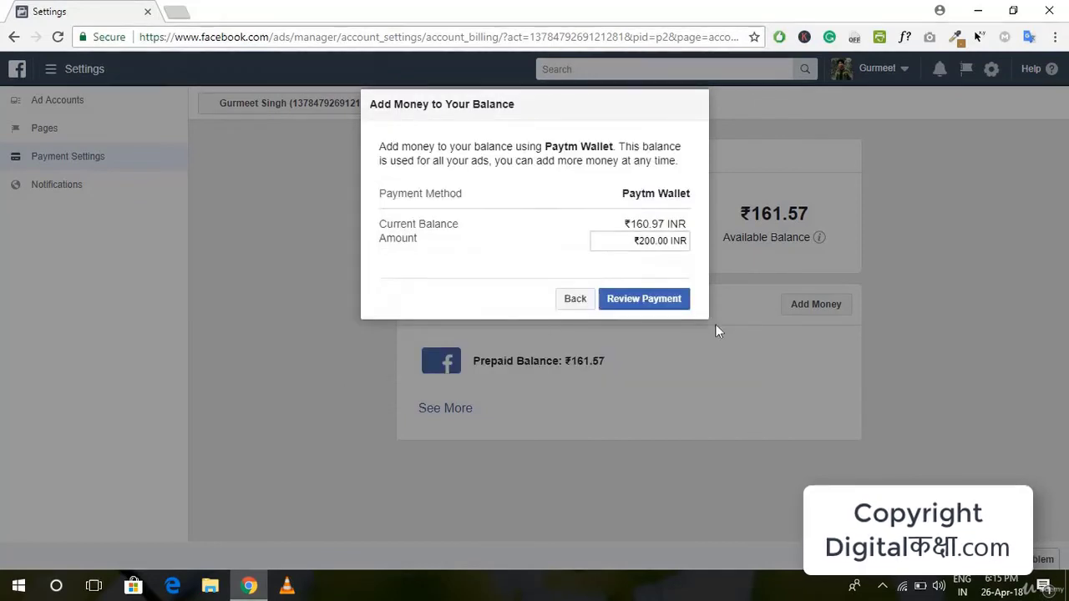
click(656, 303)
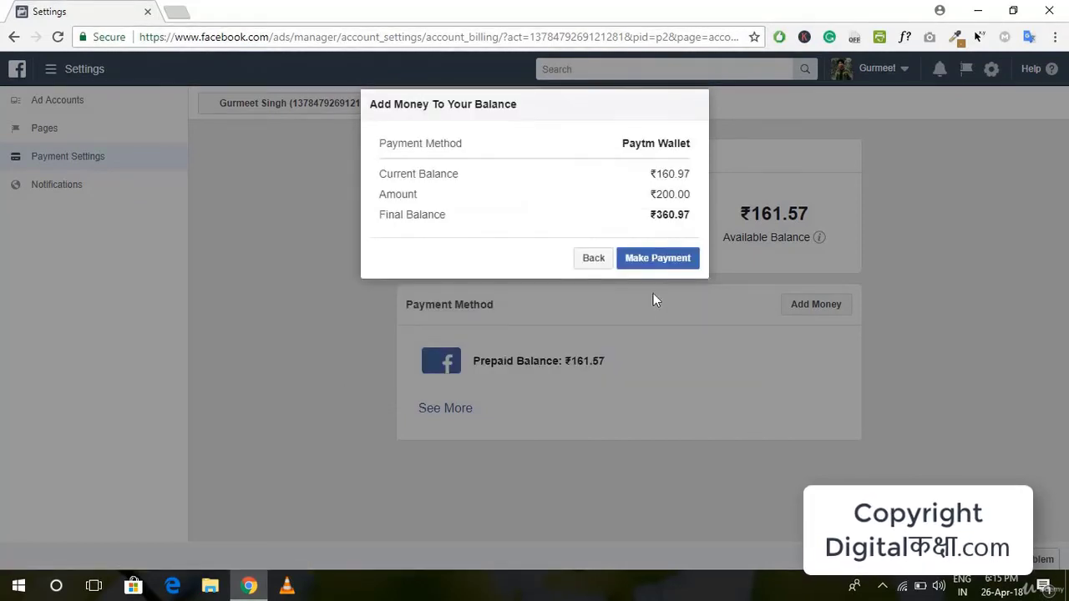